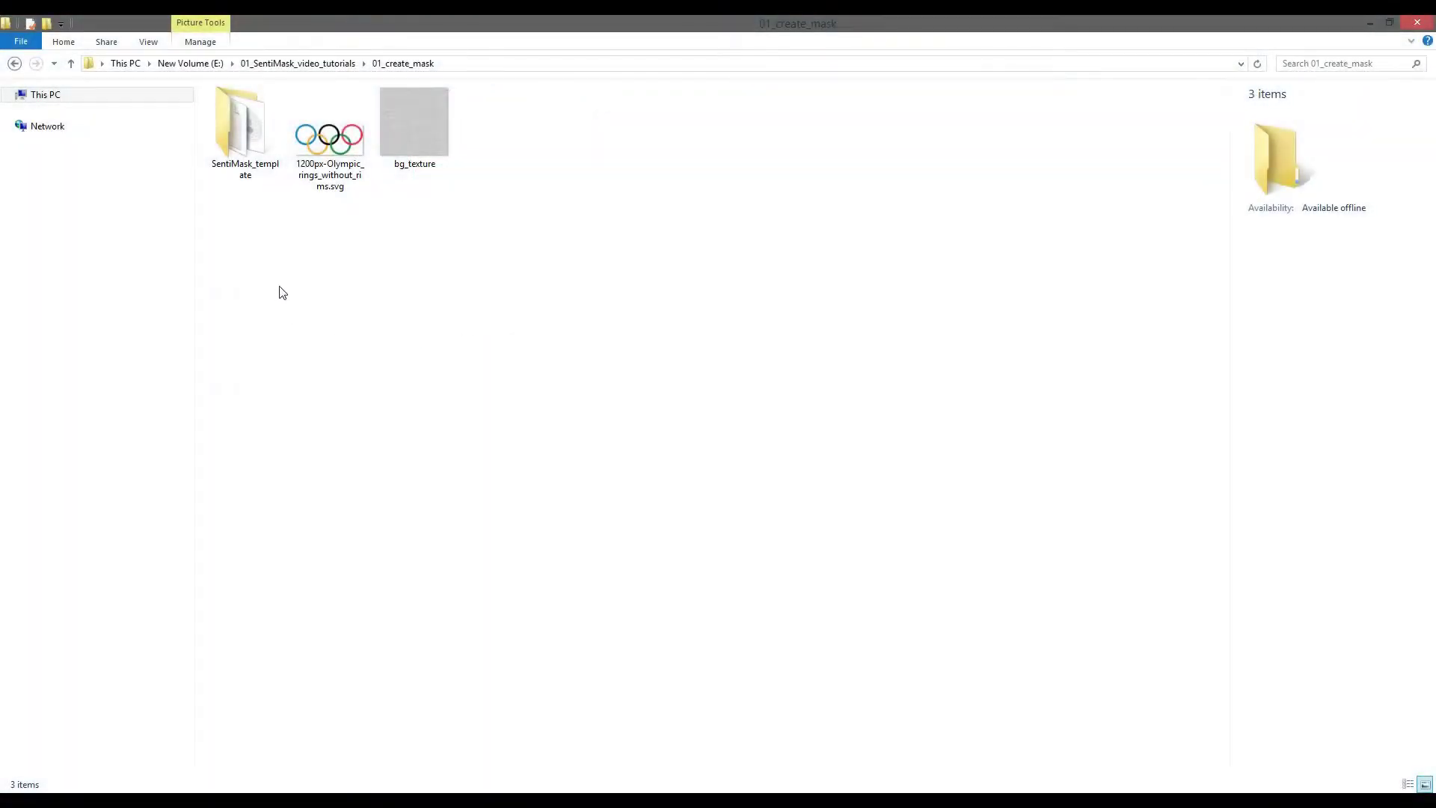
# - Open the SentiMask_template folder in File Explorer
pyautogui.doubleClick(241, 136)
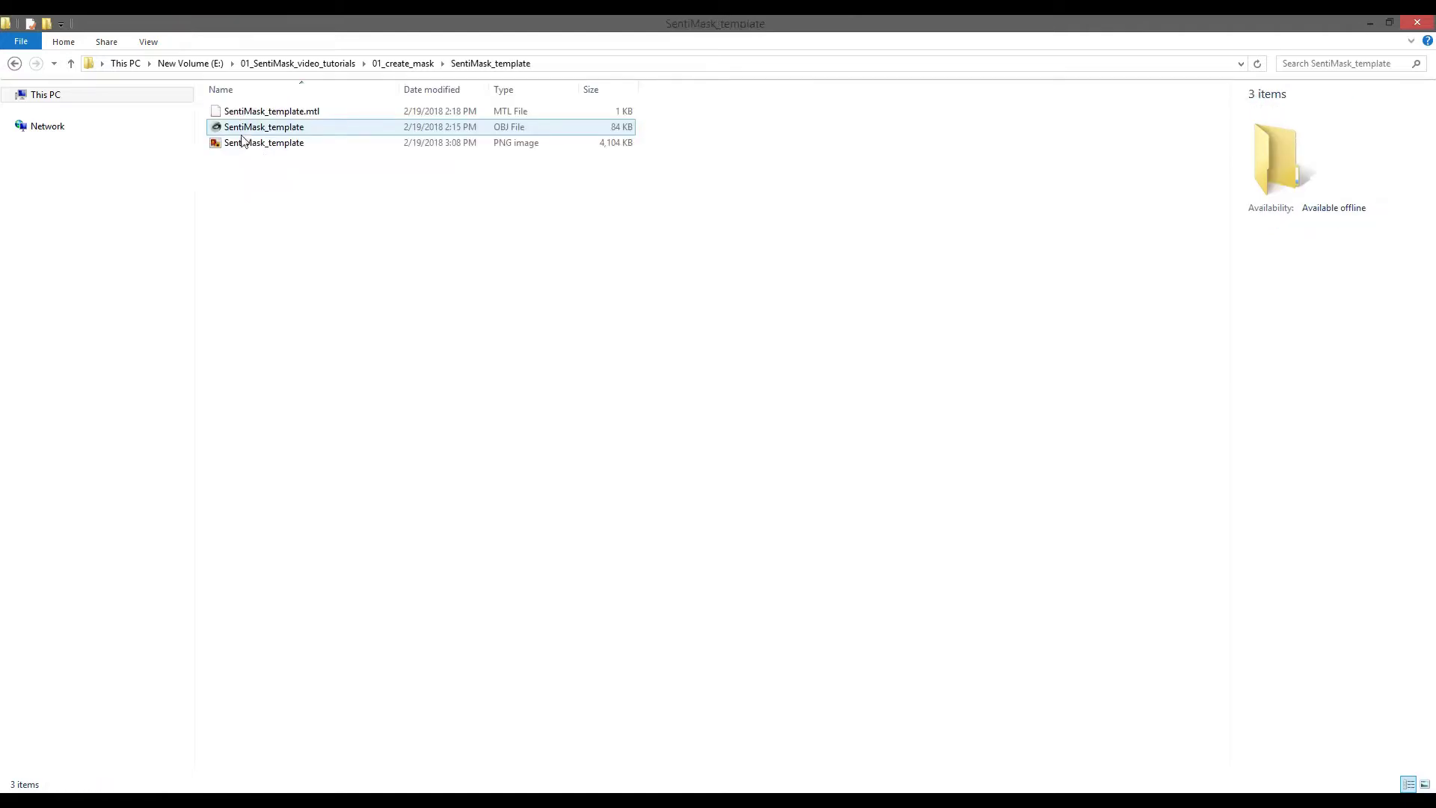
# - Open SentiMask_template.obj in MeshLab and inspect it from several sides with smooth shading
pyautogui.doubleClick(289, 130)
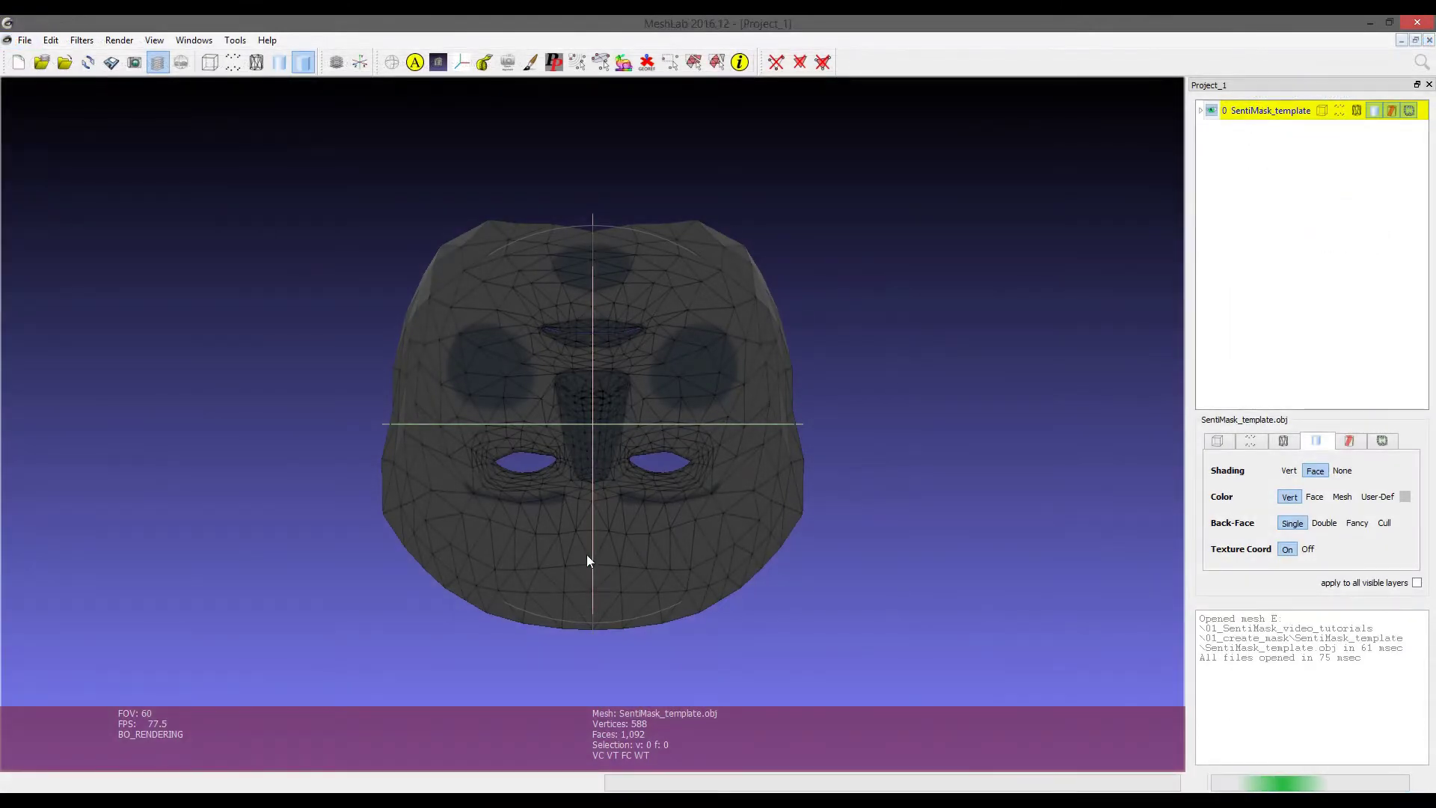
pyautogui.moveTo(587, 555); pyautogui.dragTo(587, 247)
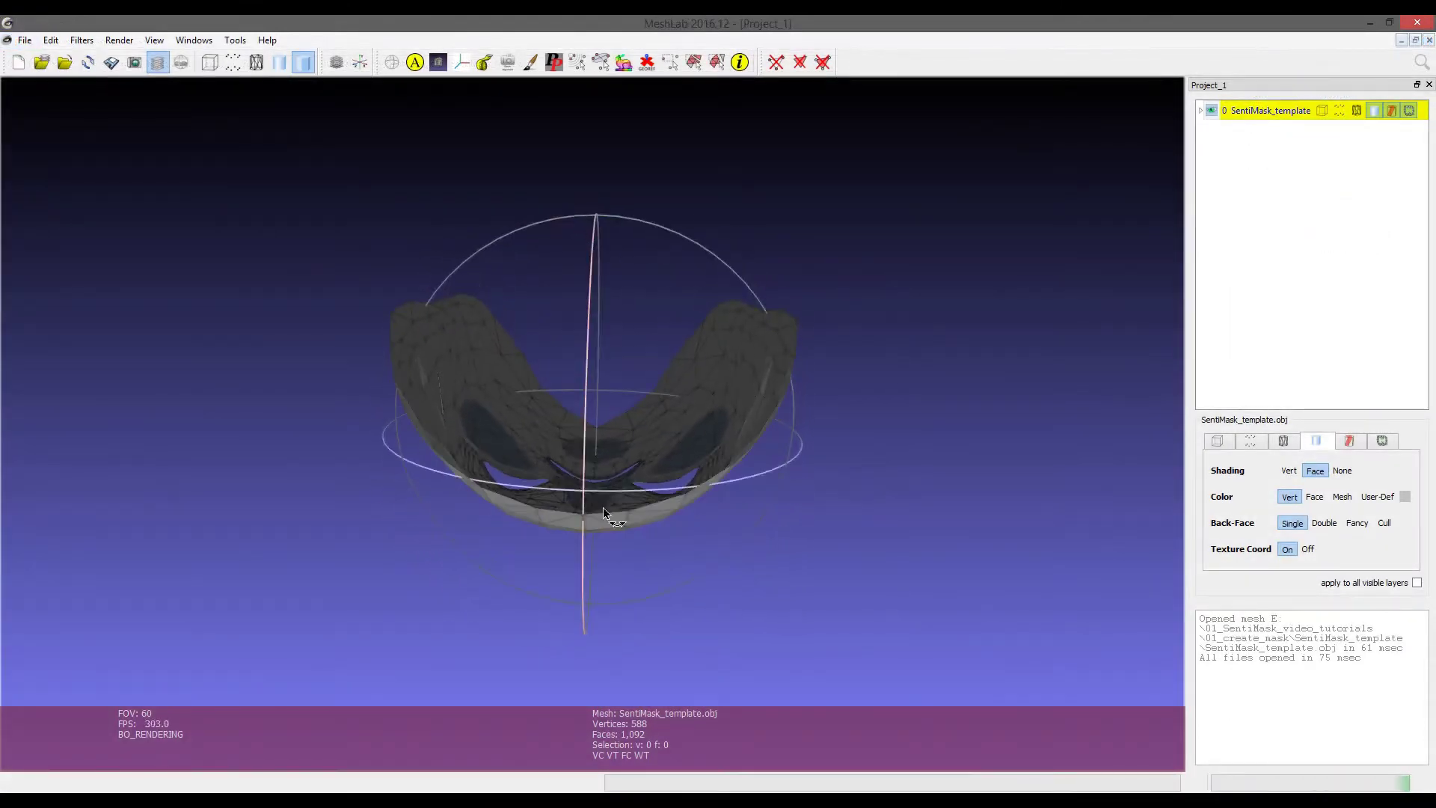
pyautogui.moveTo(603, 508)
pyautogui.mouseDown()
pyautogui.moveTo(614, 234)
pyautogui.moveTo(594, 407)
pyautogui.moveTo(567, 264)
pyautogui.mouseUp()
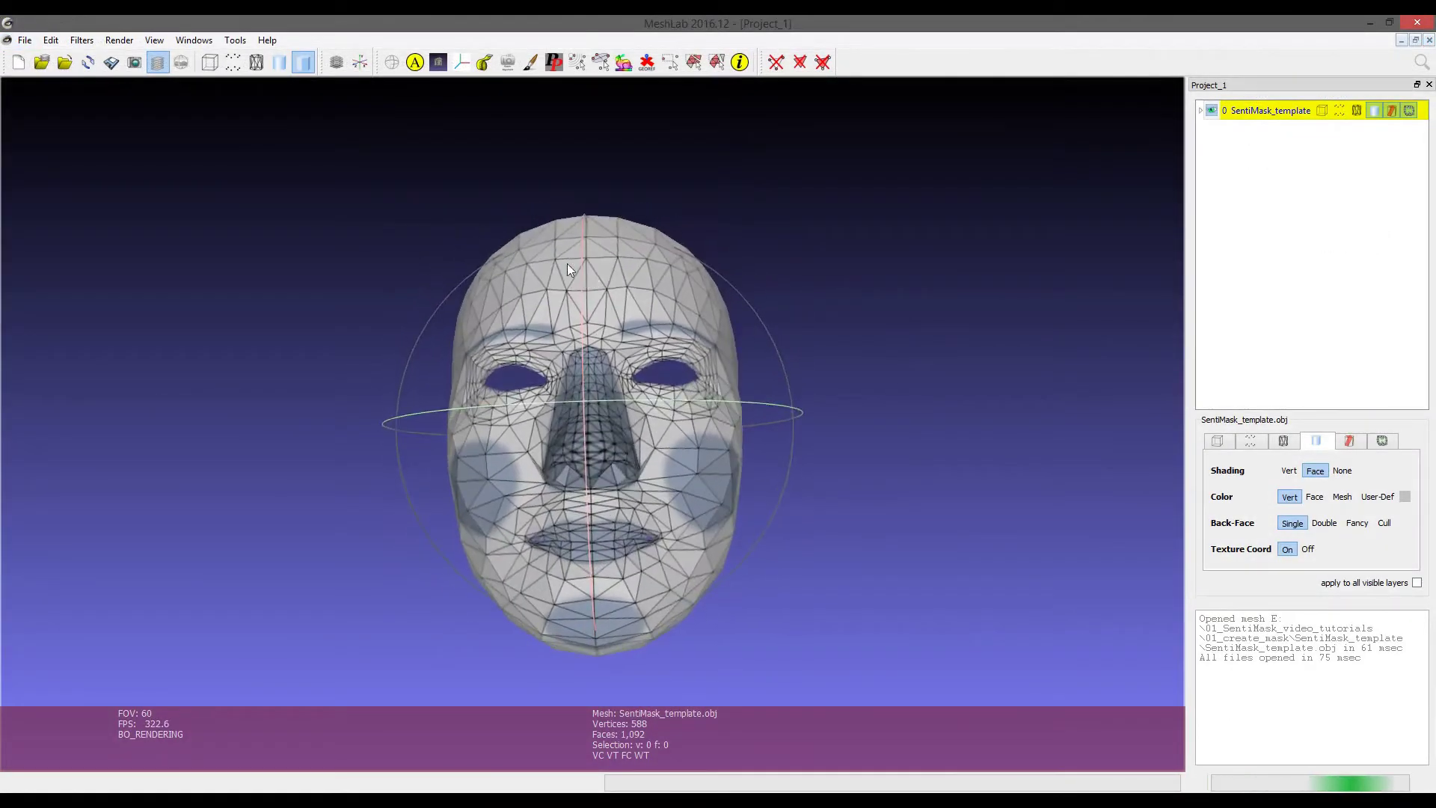
pyautogui.click(281, 63)
pyautogui.moveTo(563, 419)
pyautogui.mouseDown()
pyautogui.moveTo(734, 417)
pyautogui.moveTo(695, 448)
pyautogui.moveTo(534, 486)
pyautogui.moveTo(370, 472)
pyautogui.moveTo(525, 471)
pyautogui.mouseUp()
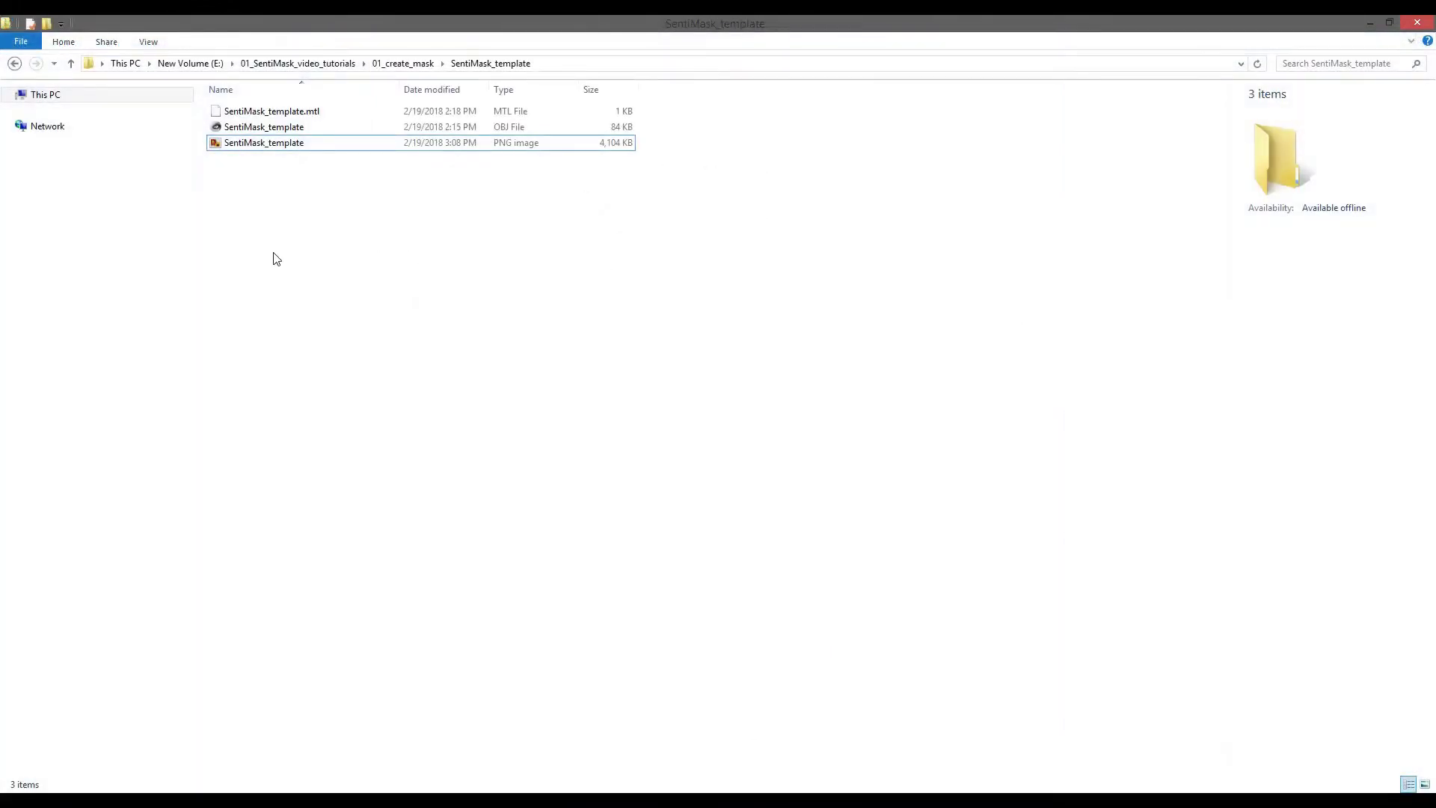
# - Copy the three SentiMask template files into the 01_create_mask folder and select the template image
pyautogui.moveTo(272, 253); pyautogui.dragTo(325, 105)
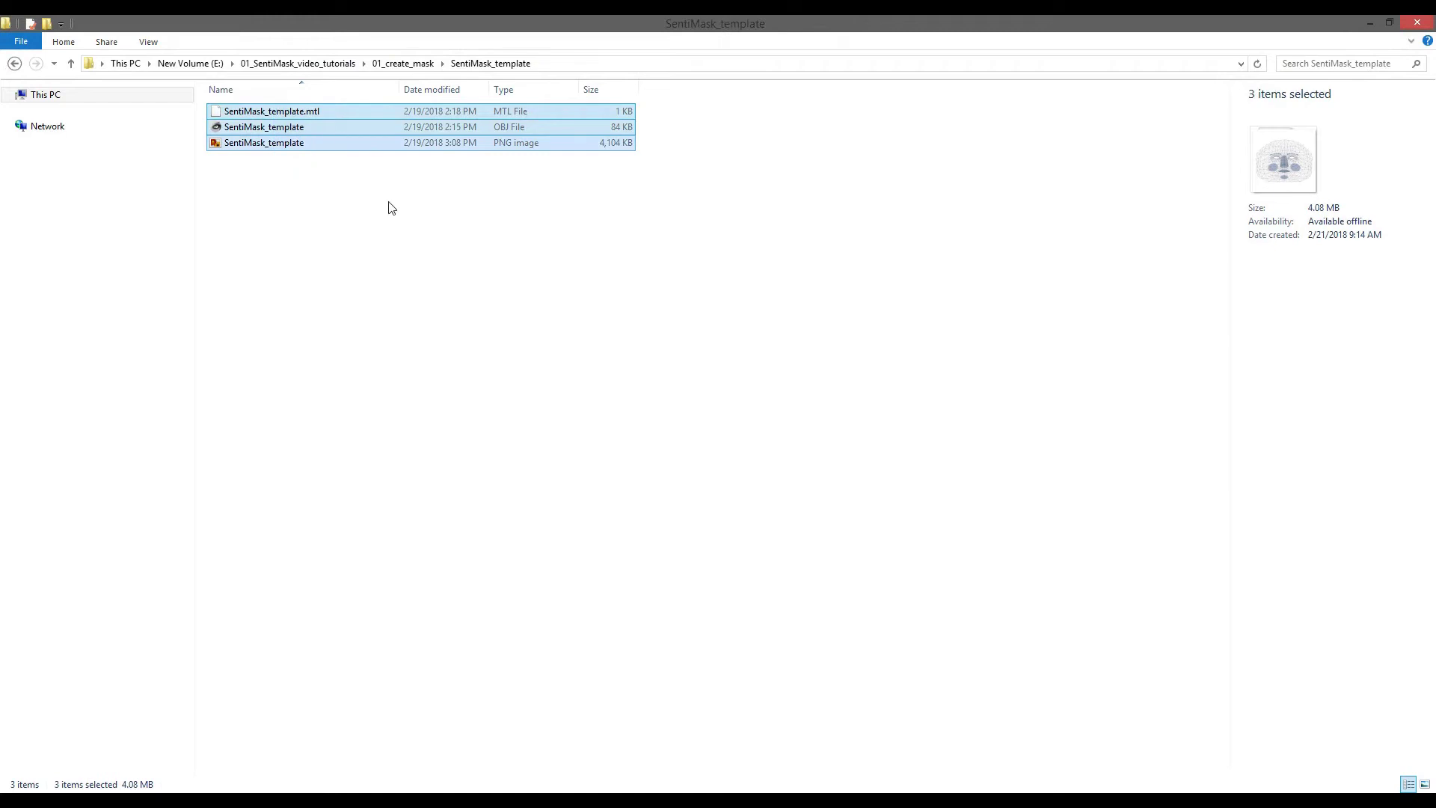
pyautogui.click(415, 65)
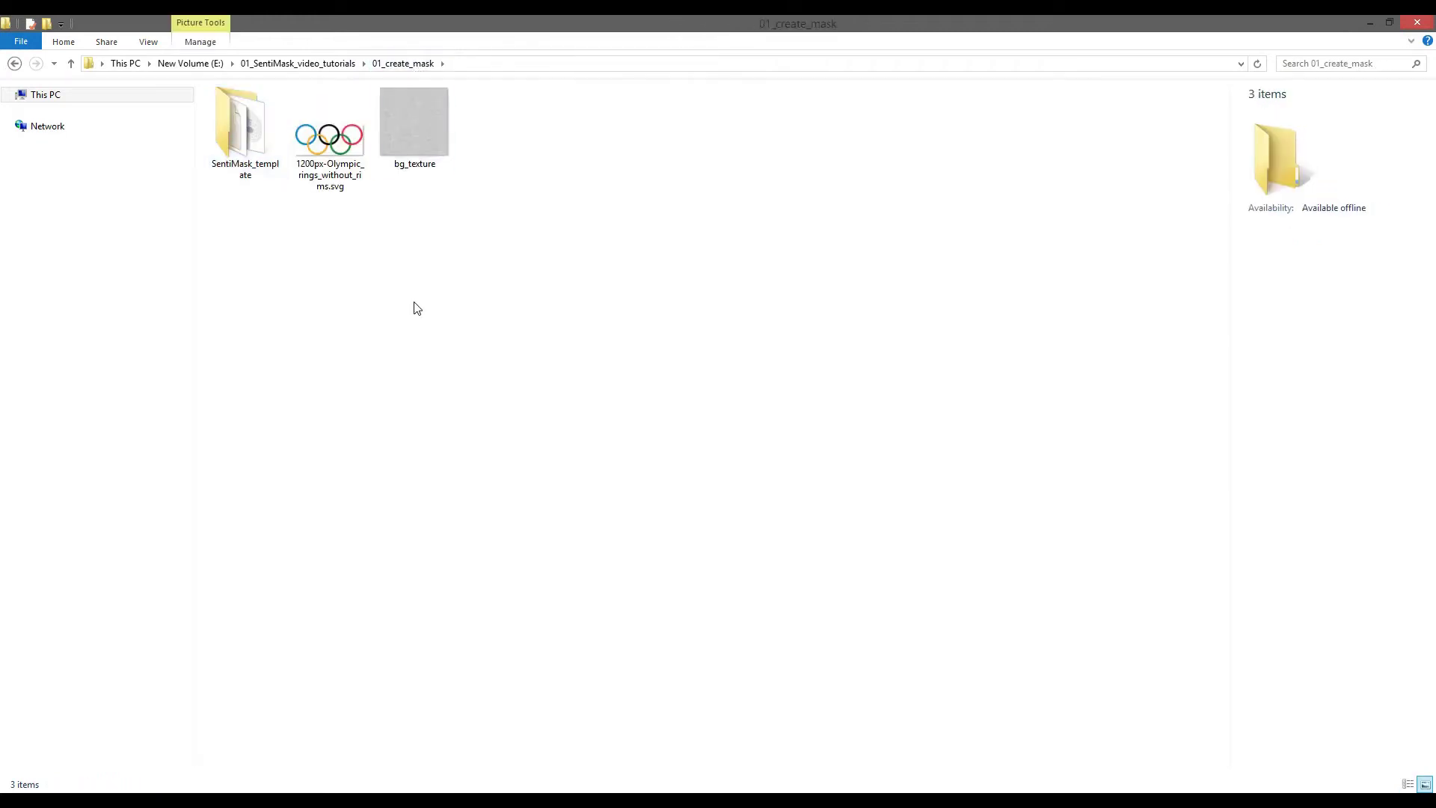
pyautogui.hotkey('ctrl', 'v')
pyautogui.click(470, 306)
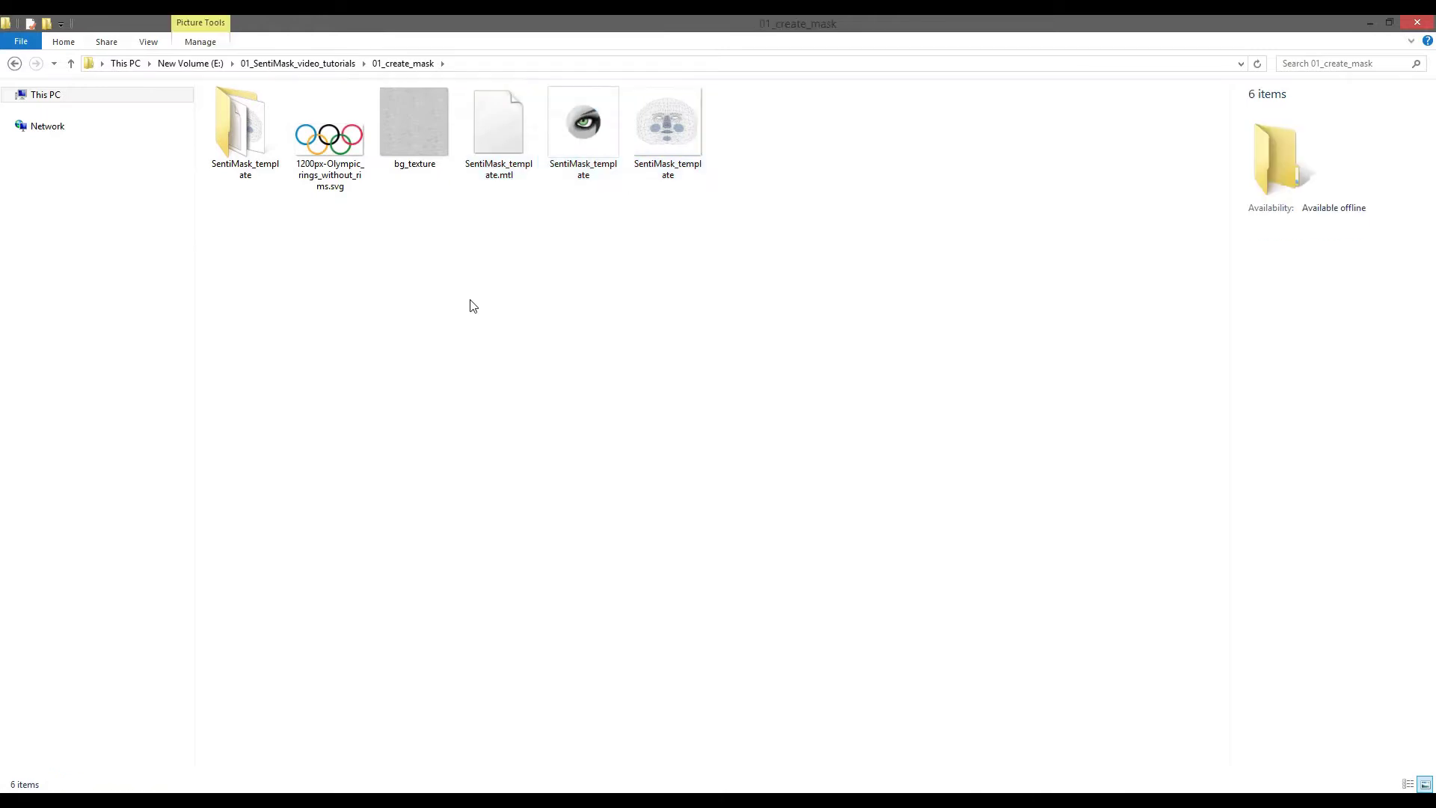
pyautogui.rightClick(659, 136)
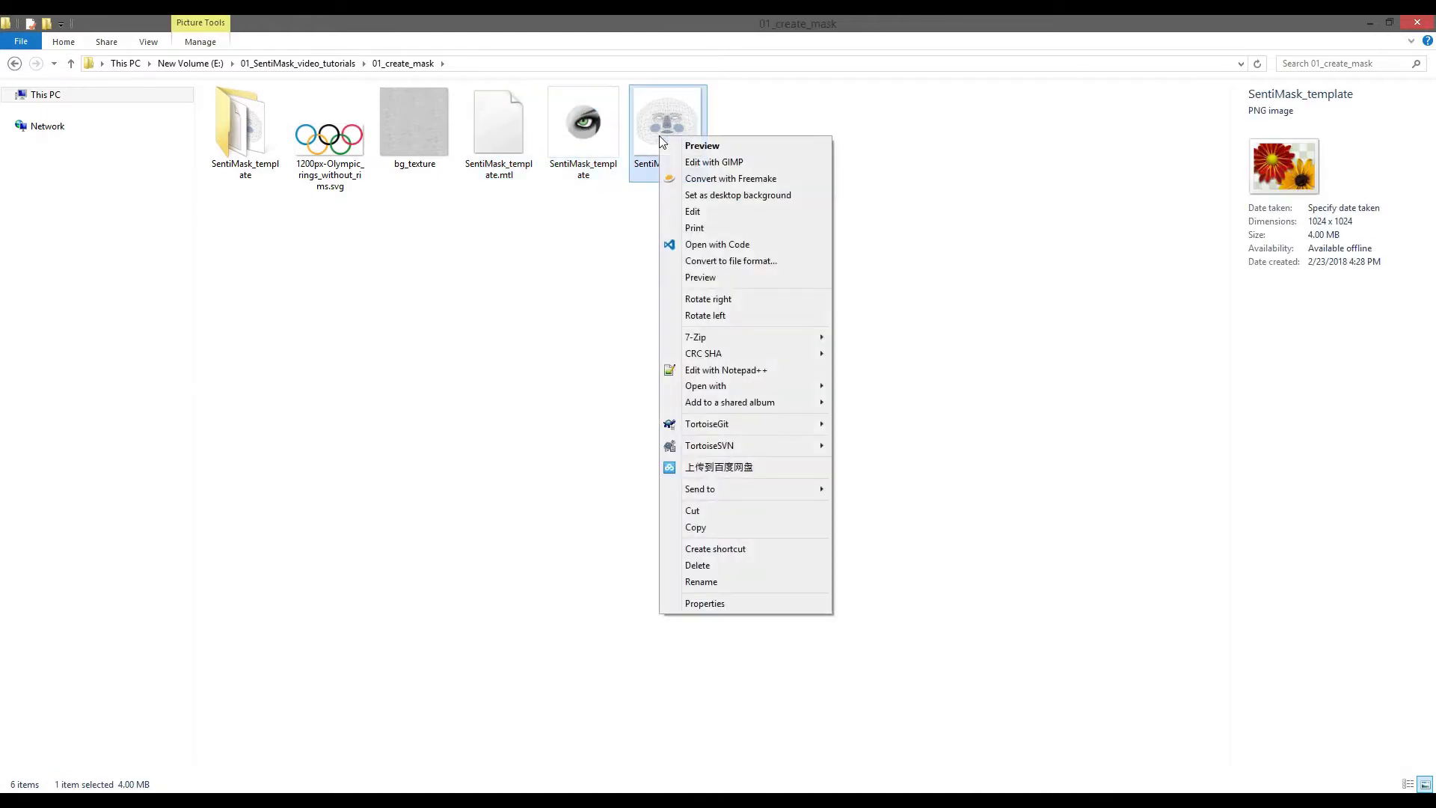
# - Open the template image in GIMP and add a new transparent layer
pyautogui.click(697, 165)
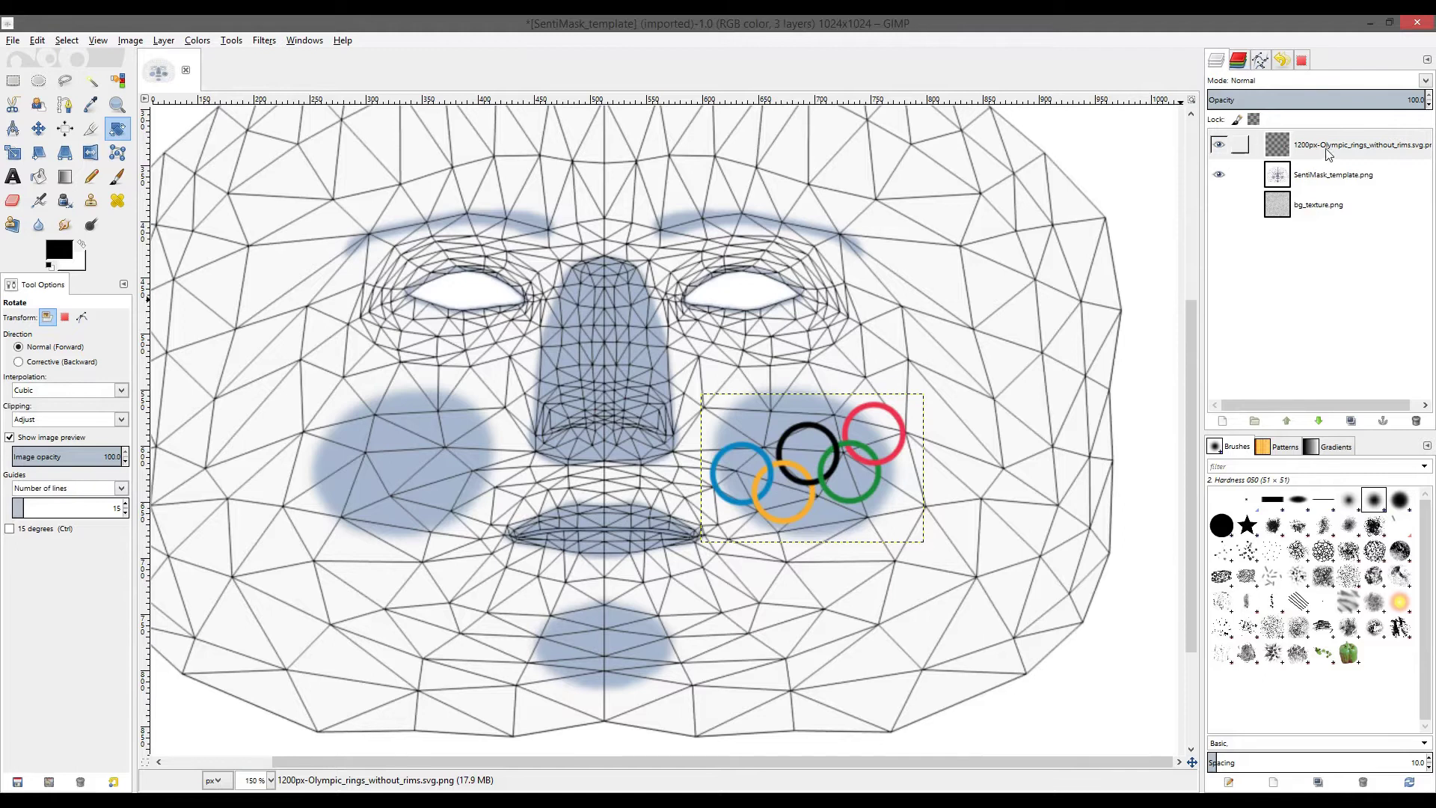
pyautogui.rightClick(1328, 154)
pyautogui.click(1246, 183)
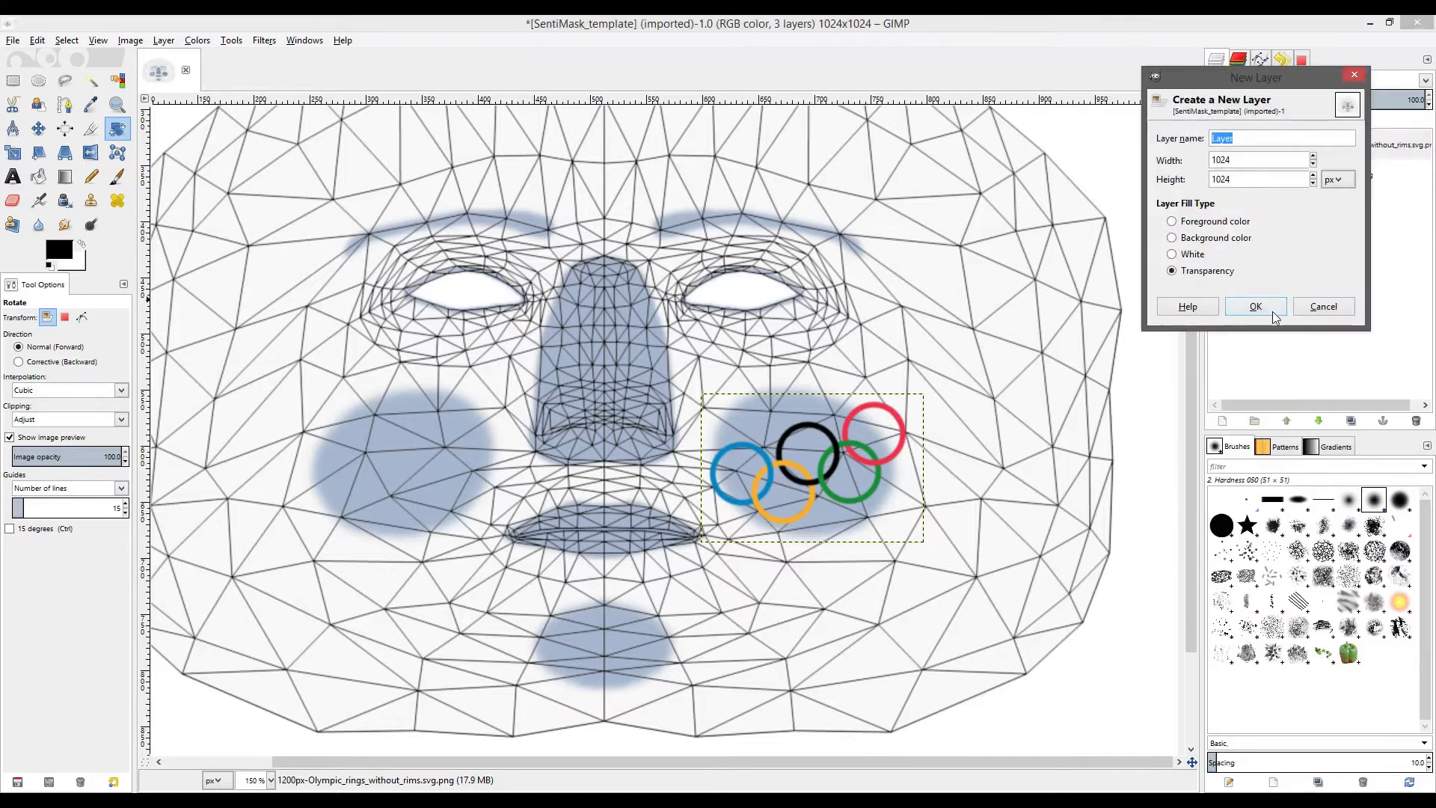
pyautogui.press('Return')
# - Paint a white patch behind the Olympic rings with the paintbrush
pyautogui.click(117, 176)
pyautogui.click(58, 252)
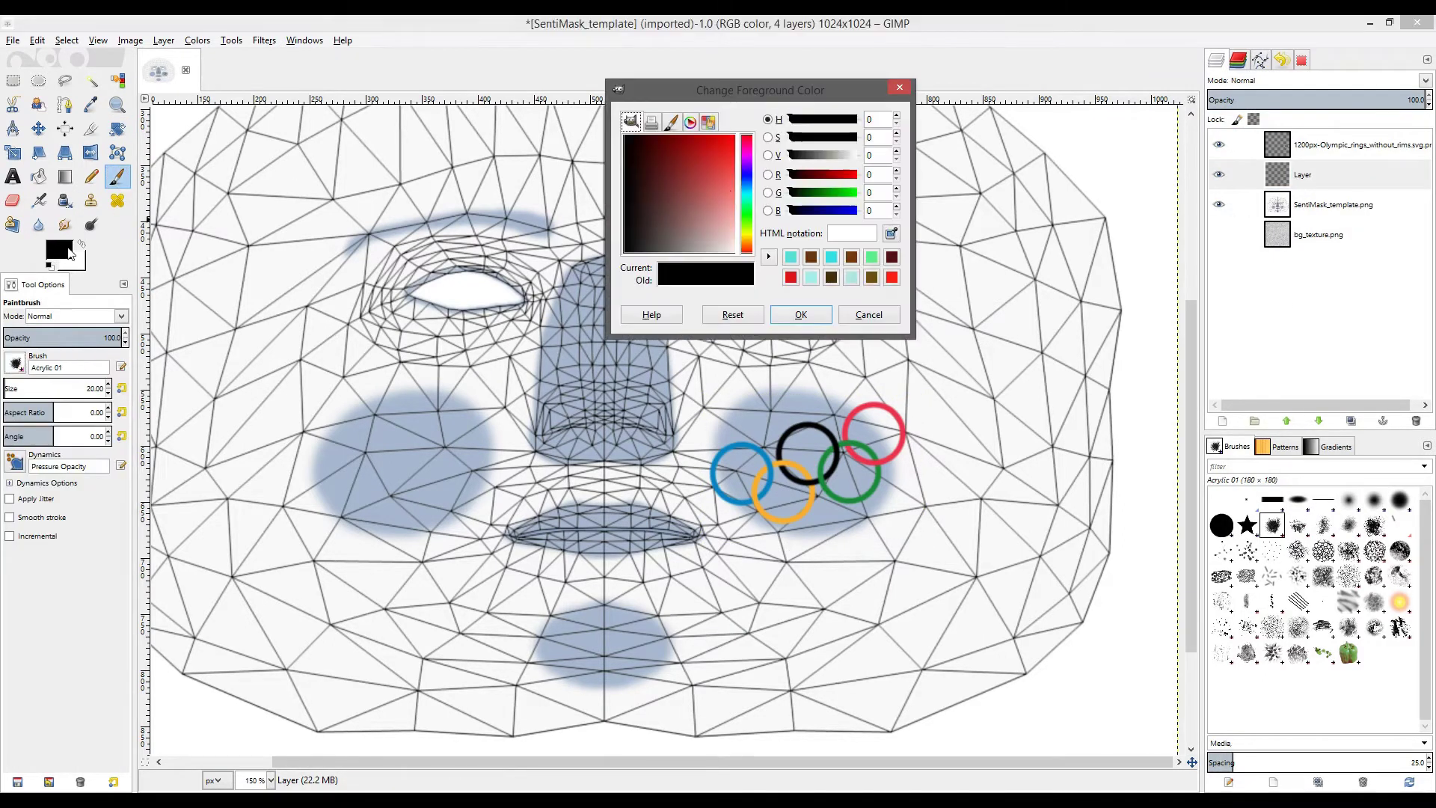
pyautogui.click(629, 127)
pyautogui.click(801, 311)
pyautogui.moveTo(730, 451)
pyautogui.mouseDown()
pyautogui.moveTo(752, 493)
pyautogui.moveTo(909, 472)
pyautogui.mouseUp()
pyautogui.press(']')
pyautogui.scroll(3, 809, 473)
# - Partly erase the Olympic rings with the eraser at about 50% opacity
pyautogui.click(13, 200)
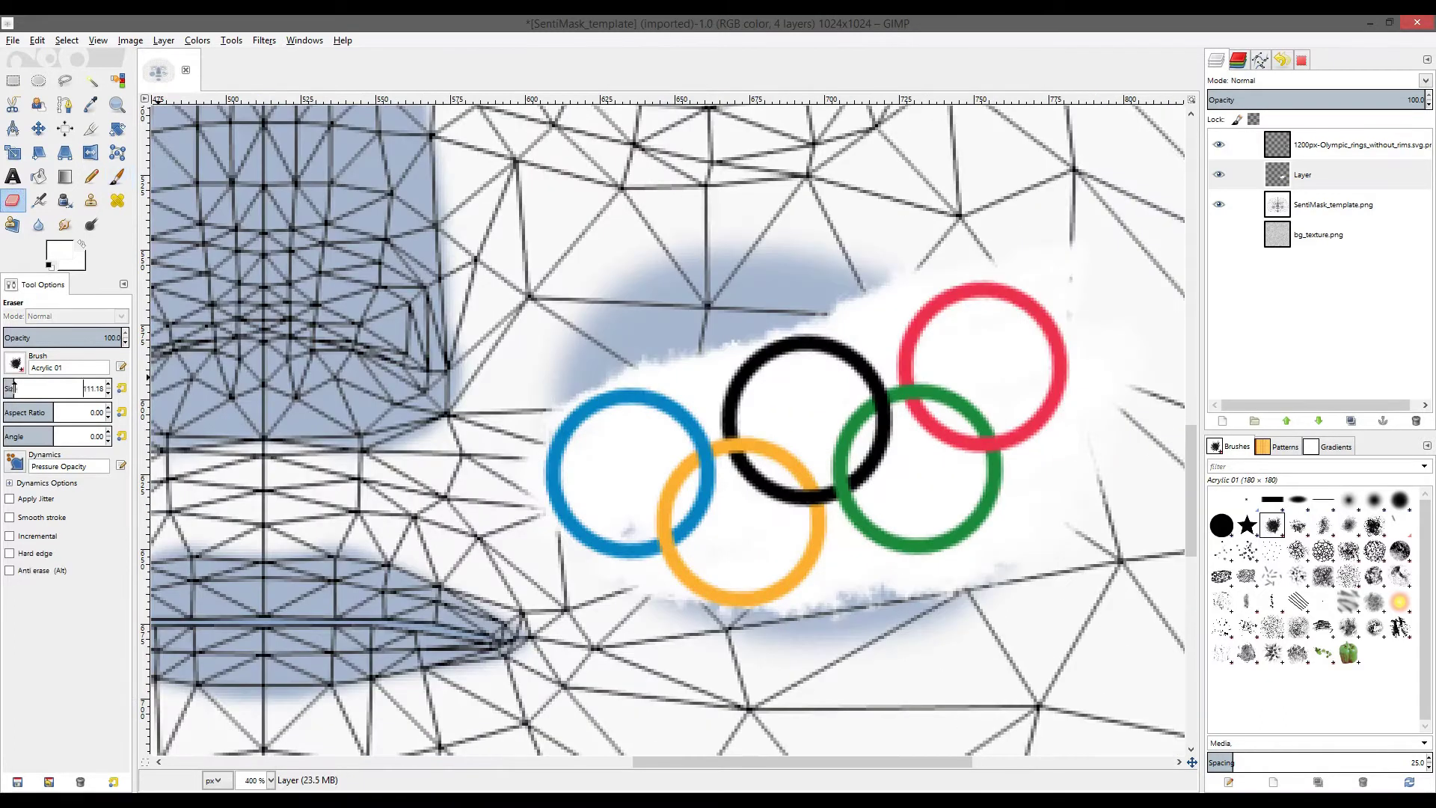
pyautogui.moveTo(96, 340); pyautogui.dragTo(66, 341)
pyautogui.click(1347, 145)
pyautogui.moveTo(828, 493); pyautogui.dragTo(949, 305)
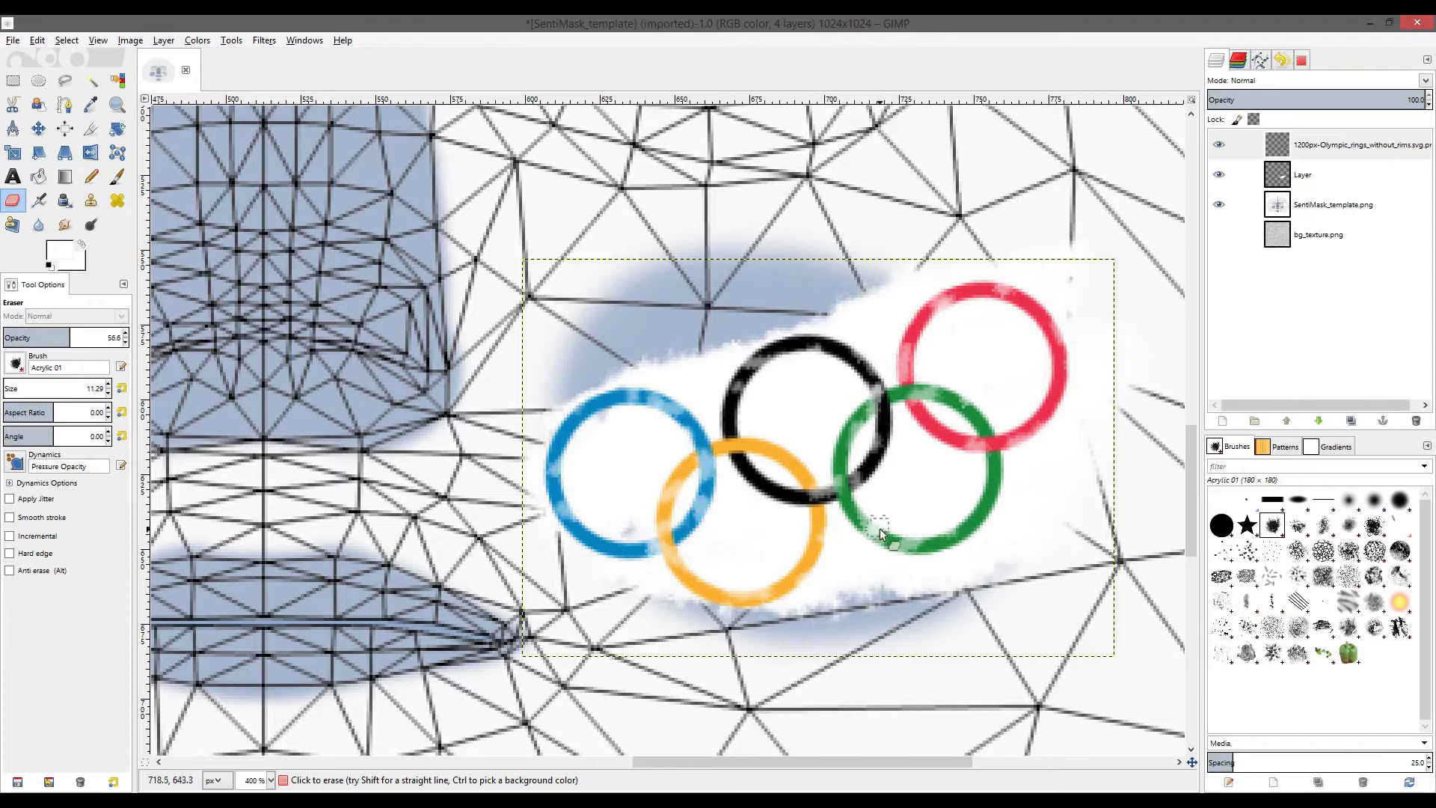
pyautogui.scroll(-4, 810, 407)
pyautogui.scroll(3, 800, 474)
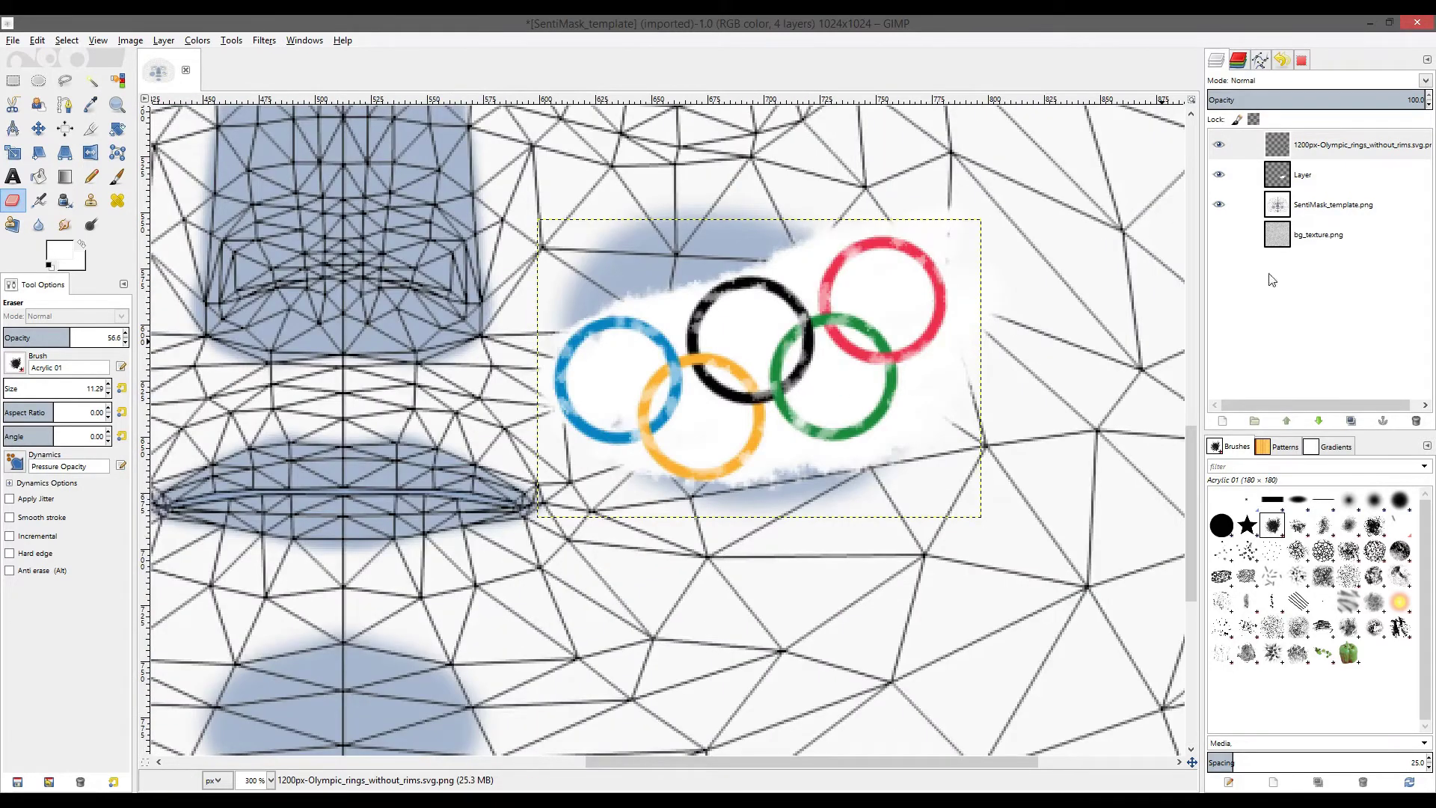
# - Merge the Olympic rings down into the white patch layer
pyautogui.click(163, 40)
pyautogui.click(202, 139)
pyautogui.click(1219, 175)
pyautogui.hotkey('shift', 'ctrl', 'j')
# - Duplicate the ringed patch layer and flip it horizontally onto the other cheek
pyautogui.rightClick(1347, 146)
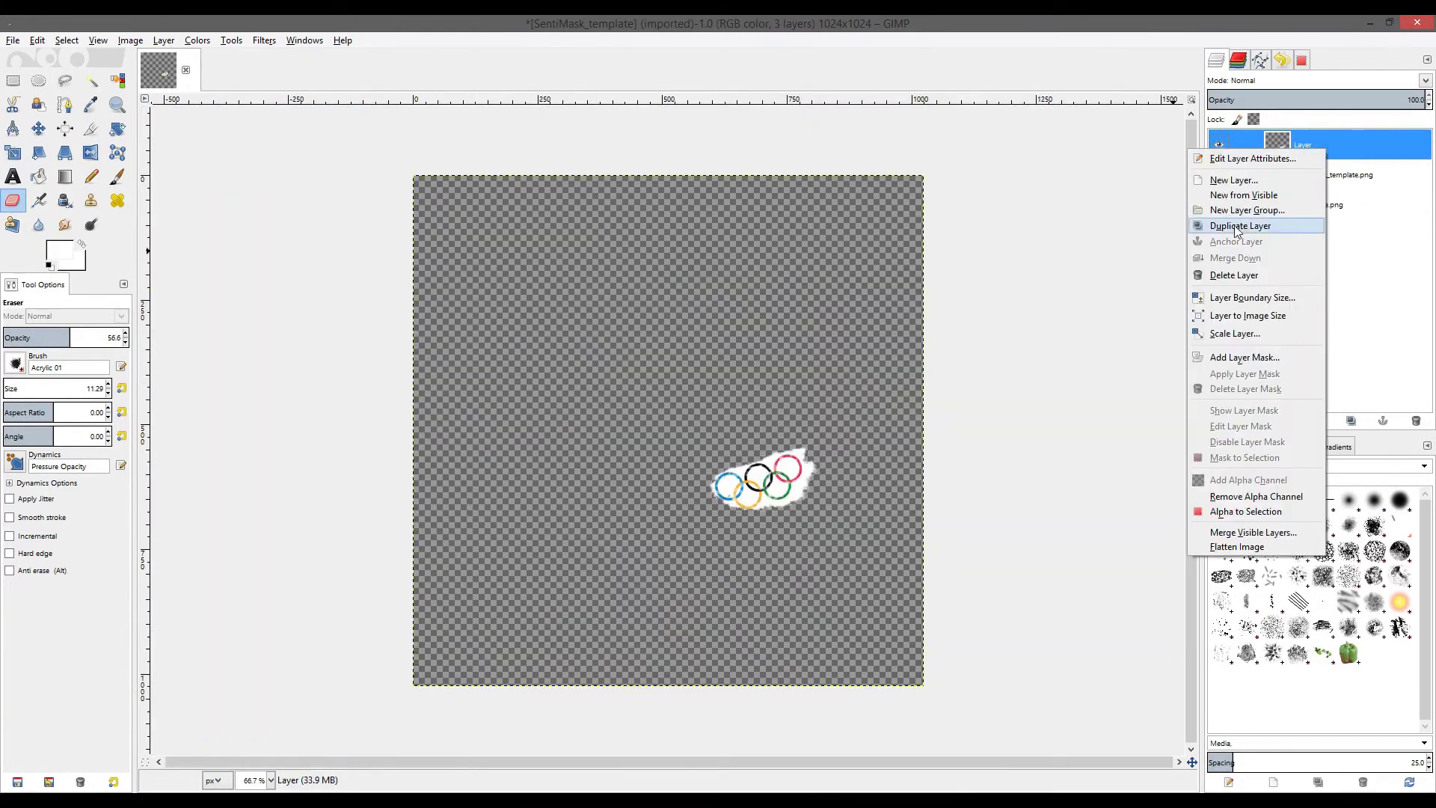
pyautogui.click(1262, 224)
pyautogui.click(163, 39)
pyautogui.click(371, 225)
pyautogui.click(1219, 204)
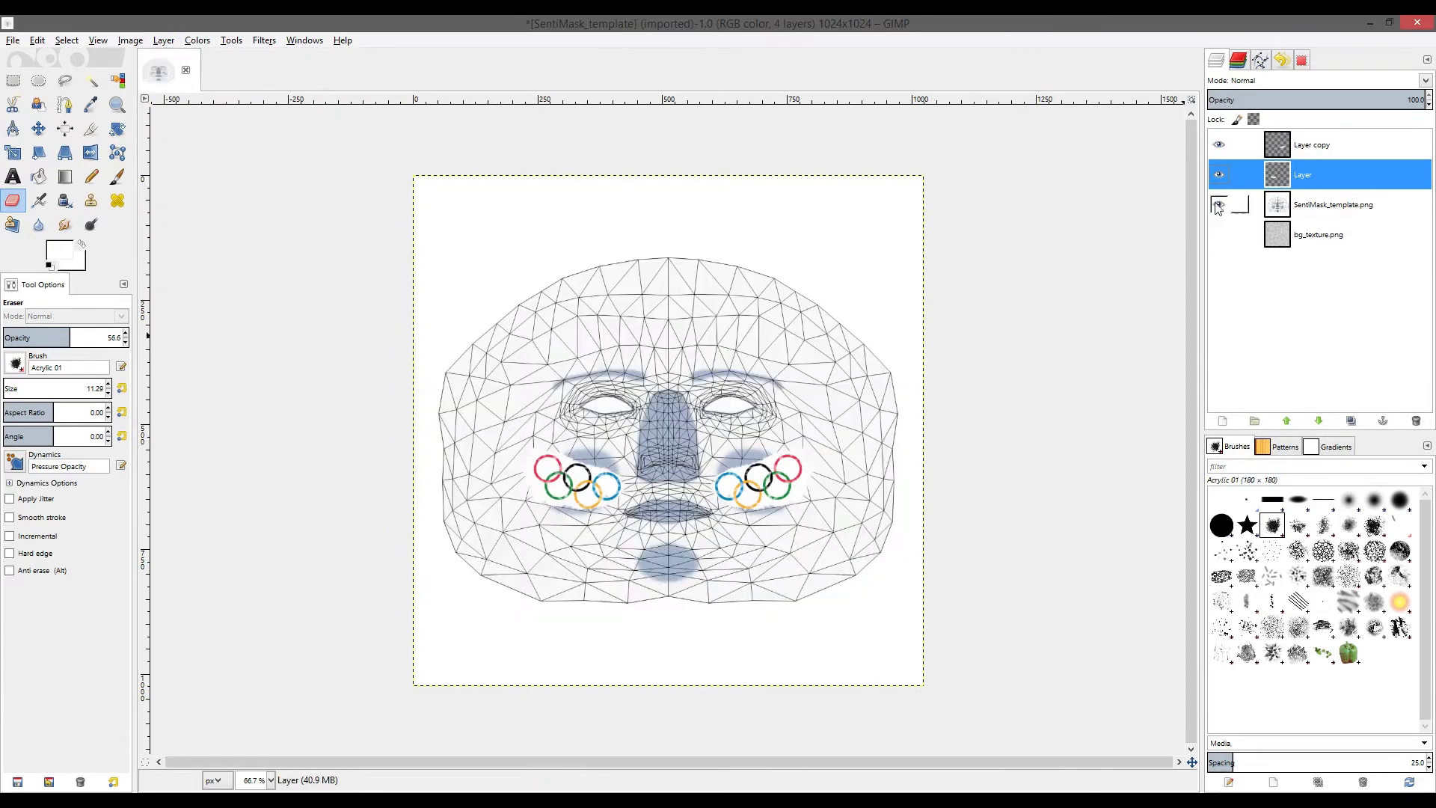
# - Add a new layer beneath the patch layers
pyautogui.rightClick(1308, 178)
pyautogui.click(1347, 205)
pyautogui.press('Return')
pyautogui.moveTo(1310, 182); pyautogui.dragTo(1311, 211)
pyautogui.scroll(3, 724, 511)
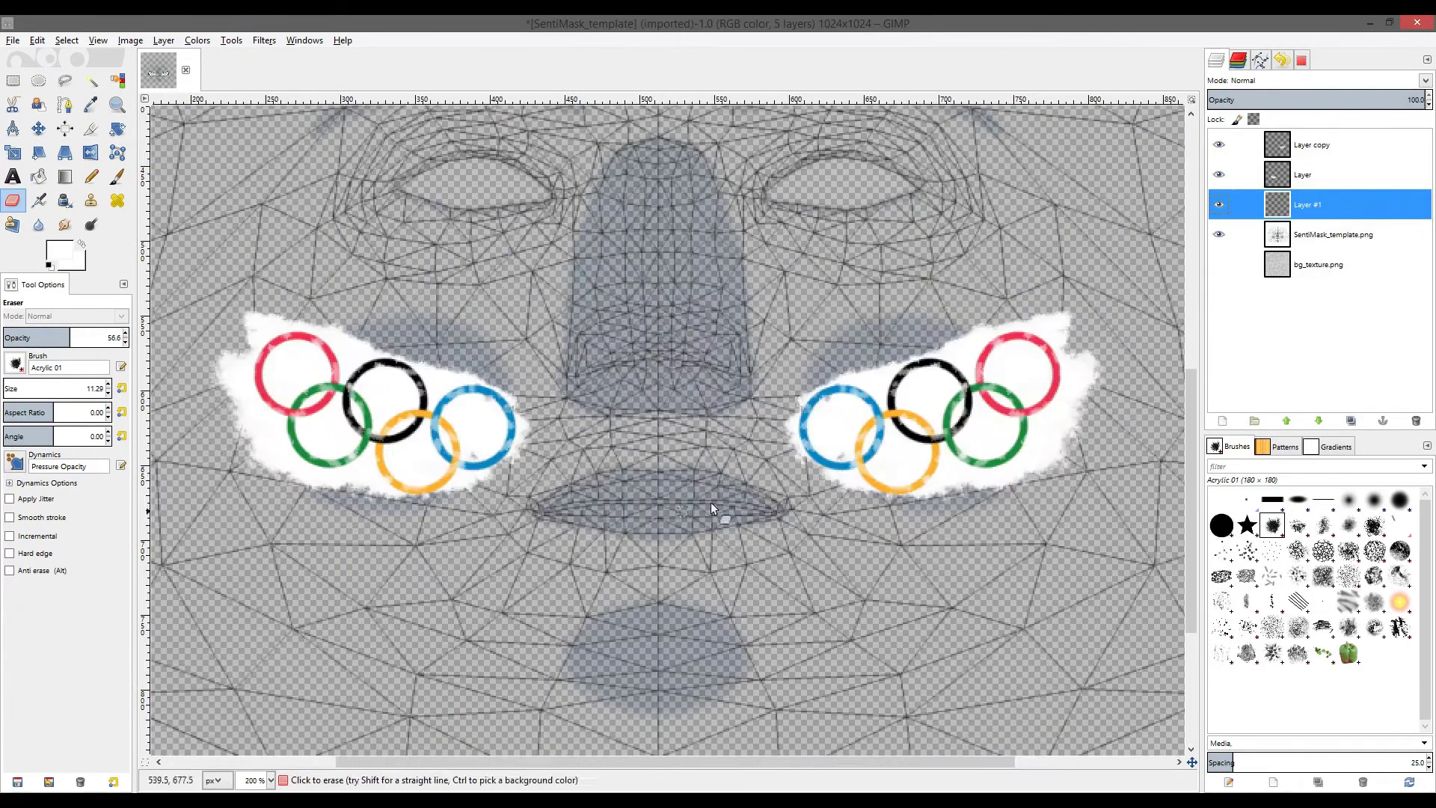
# - Paint solid red lips on the new layer
pyautogui.click(117, 177)
pyautogui.click(54, 254)
pyautogui.click(813, 281)
pyautogui.click(800, 314)
pyautogui.scroll(3, 682, 406)
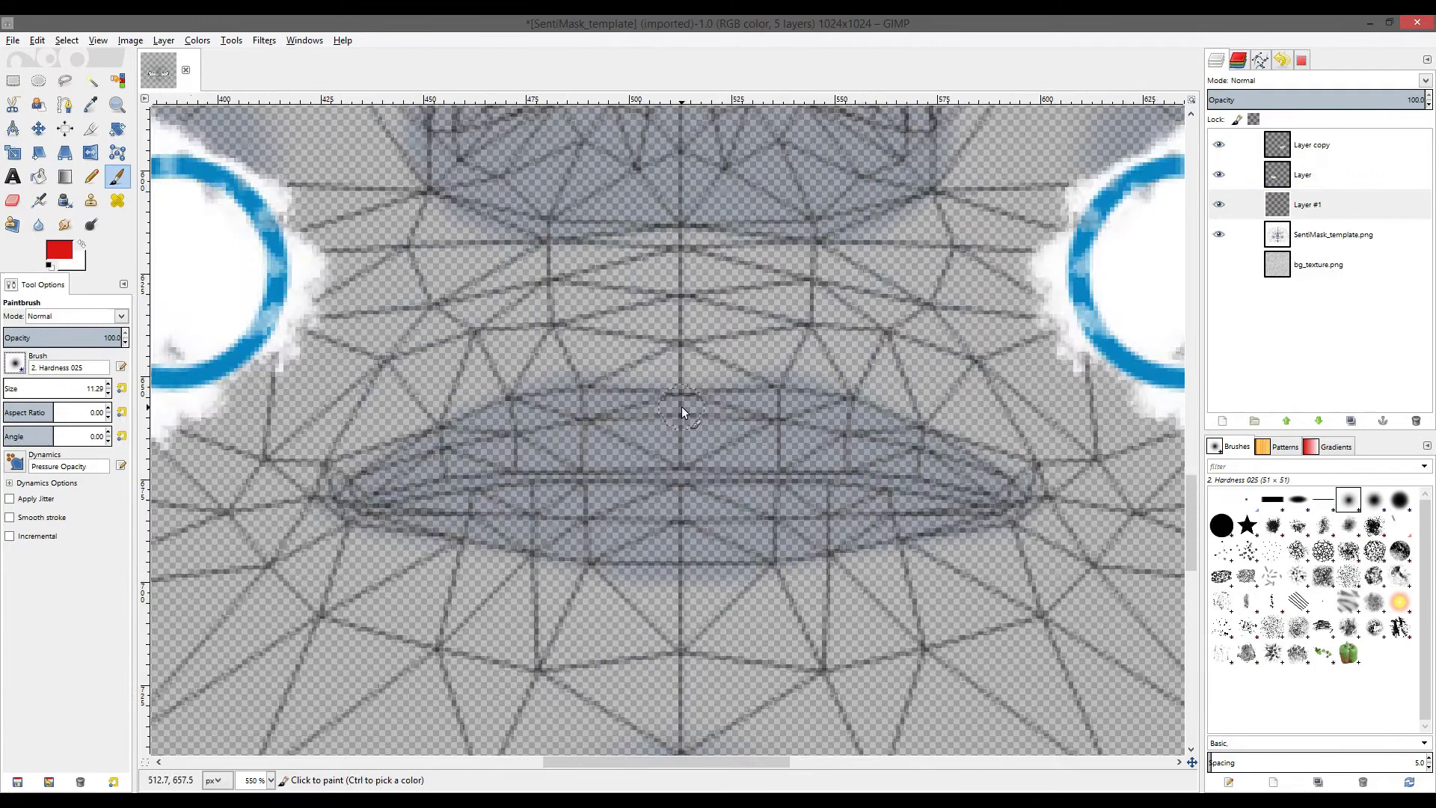
pyautogui.moveTo(681, 407)
pyautogui.mouseDown()
pyautogui.moveTo(453, 430)
pyautogui.moveTo(570, 543)
pyautogui.moveTo(992, 518)
pyautogui.moveTo(862, 418)
pyautogui.moveTo(681, 406)
pyautogui.mouseUp()
pyautogui.moveTo(14, 388); pyautogui.dragTo(20, 388)
pyautogui.click(694, 466)
pyautogui.moveTo(706, 466)
pyautogui.mouseDown()
pyautogui.moveTo(760, 513)
pyautogui.moveTo(850, 491)
pyautogui.mouseUp()
# - Merge the patch layers down into one combined rings-and-lips layer
pyautogui.press('1')
pyautogui.click(1219, 234)
pyautogui.click(1308, 145)
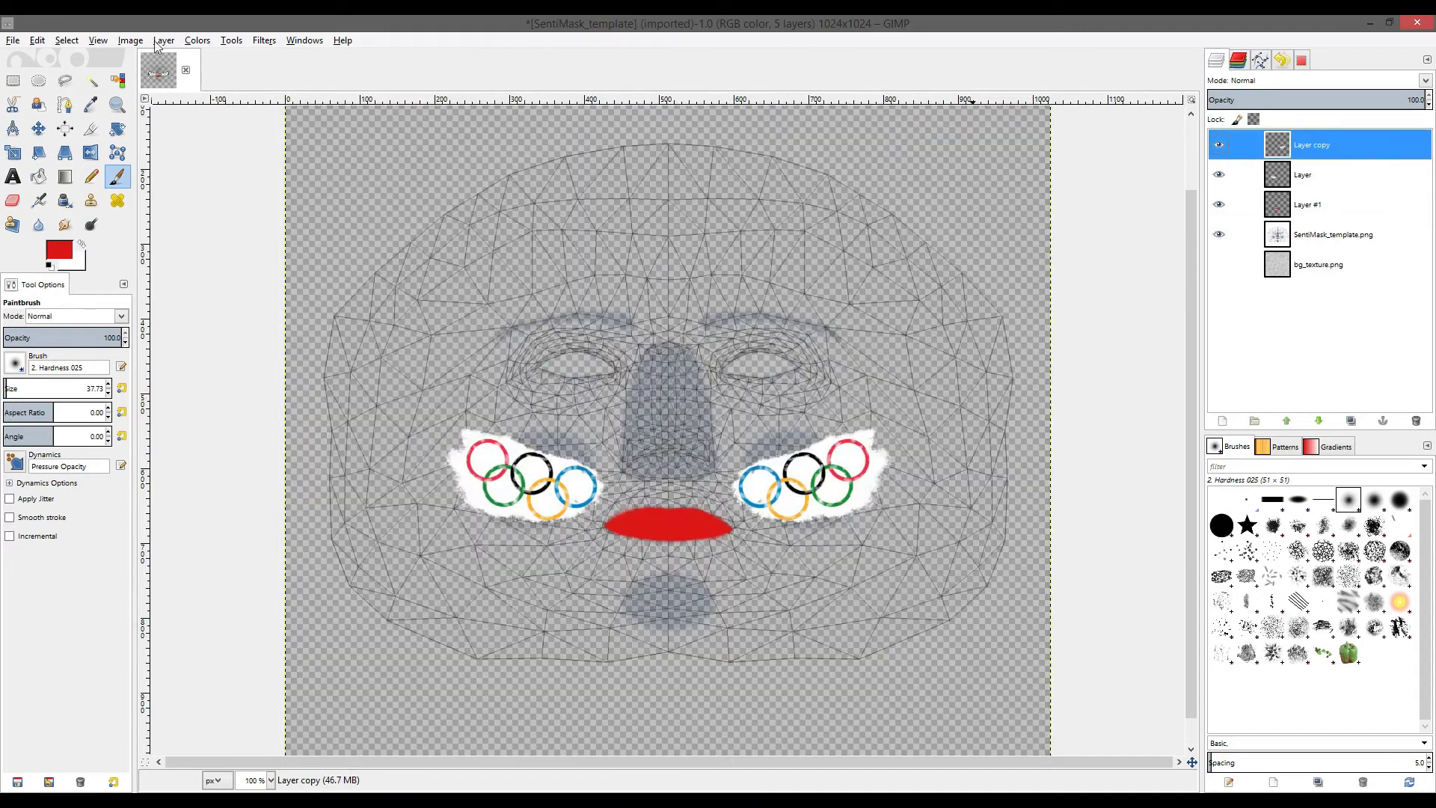
pyautogui.click(164, 39)
pyautogui.click(202, 186)
pyautogui.click(130, 39)
pyautogui.click(1344, 151)
pyautogui.click(163, 39)
pyautogui.click(203, 185)
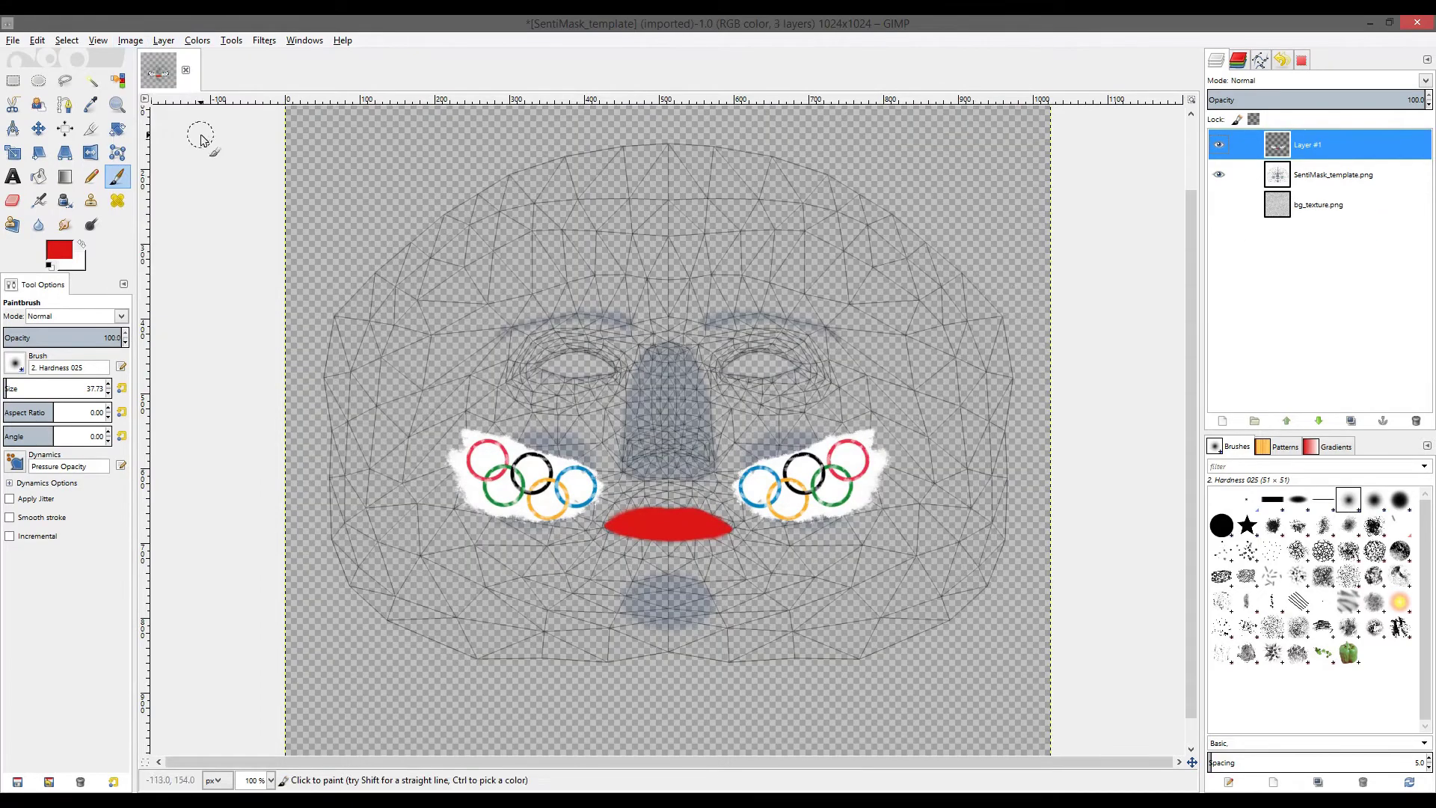
# - Lower the opacity of the combined rings and lips layer
pyautogui.click(1218, 173)
pyautogui.click(1219, 205)
pyautogui.press('2')
pyautogui.moveTo(1347, 100)
pyautogui.mouseDown()
pyautogui.moveTo(1268, 101)
pyautogui.moveTo(1306, 100)
pyautogui.mouseUp()
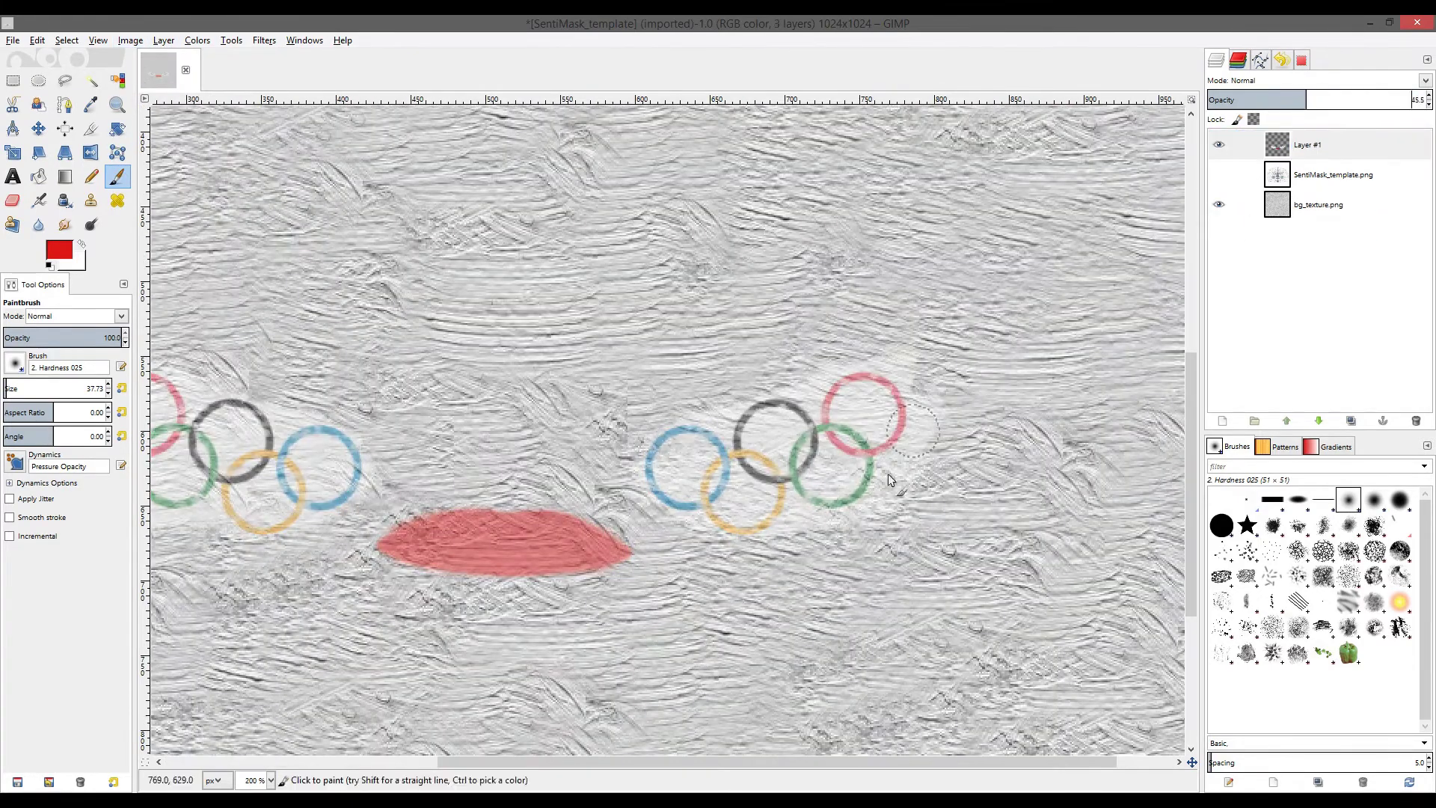
pyautogui.press('-')
pyautogui.press('-')
pyautogui.press('-')
# - Erase the background texture around the face edges with a large eraser
pyautogui.click(1220, 175)
pyautogui.click(14, 200)
pyautogui.click(45, 388)
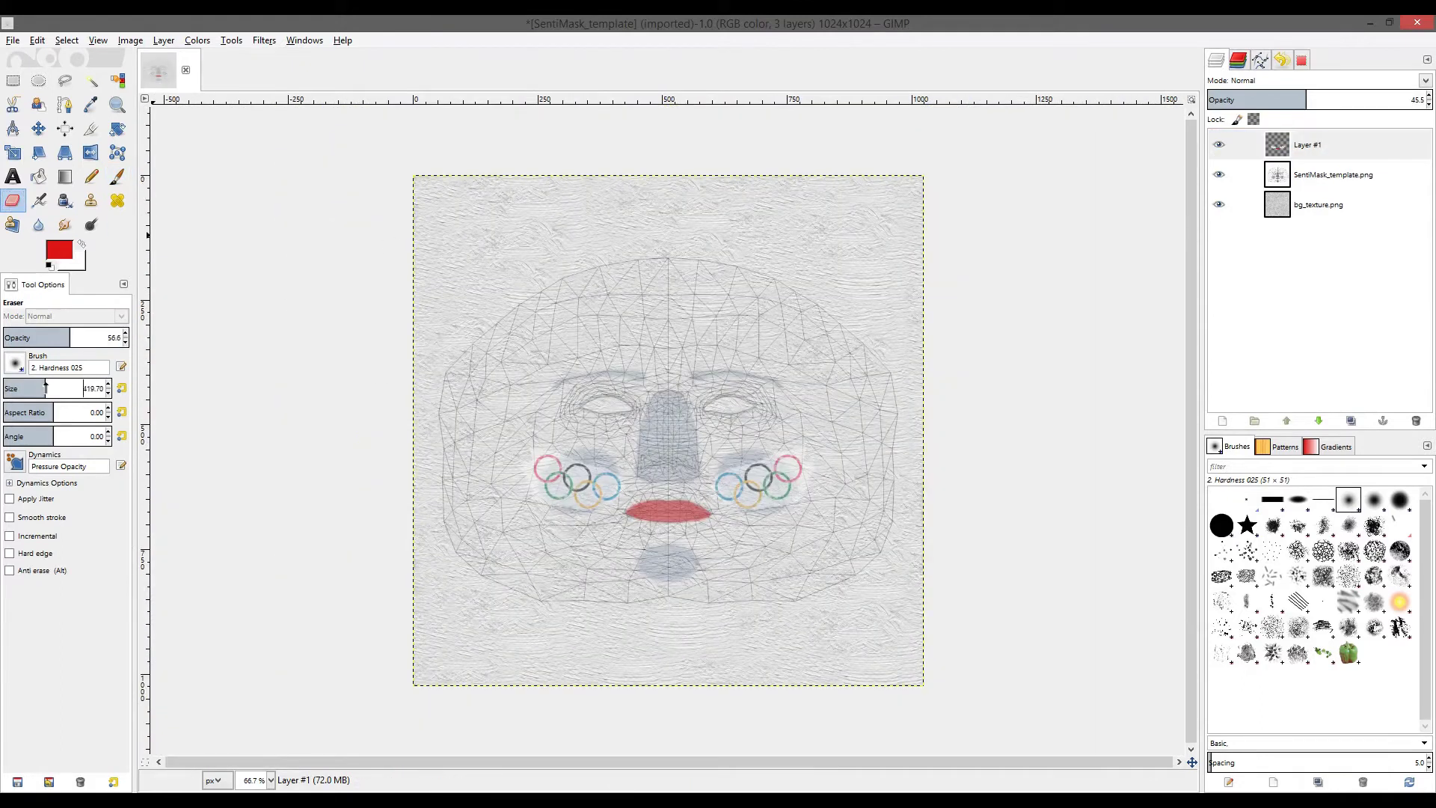
pyautogui.click(1319, 204)
pyautogui.moveTo(738, 296)
pyautogui.mouseDown()
pyautogui.moveTo(428, 659)
pyautogui.moveTo(979, 480)
pyautogui.moveTo(658, 214)
pyautogui.moveTo(927, 491)
pyautogui.moveTo(898, 247)
pyautogui.mouseUp()
pyautogui.click(1219, 174)
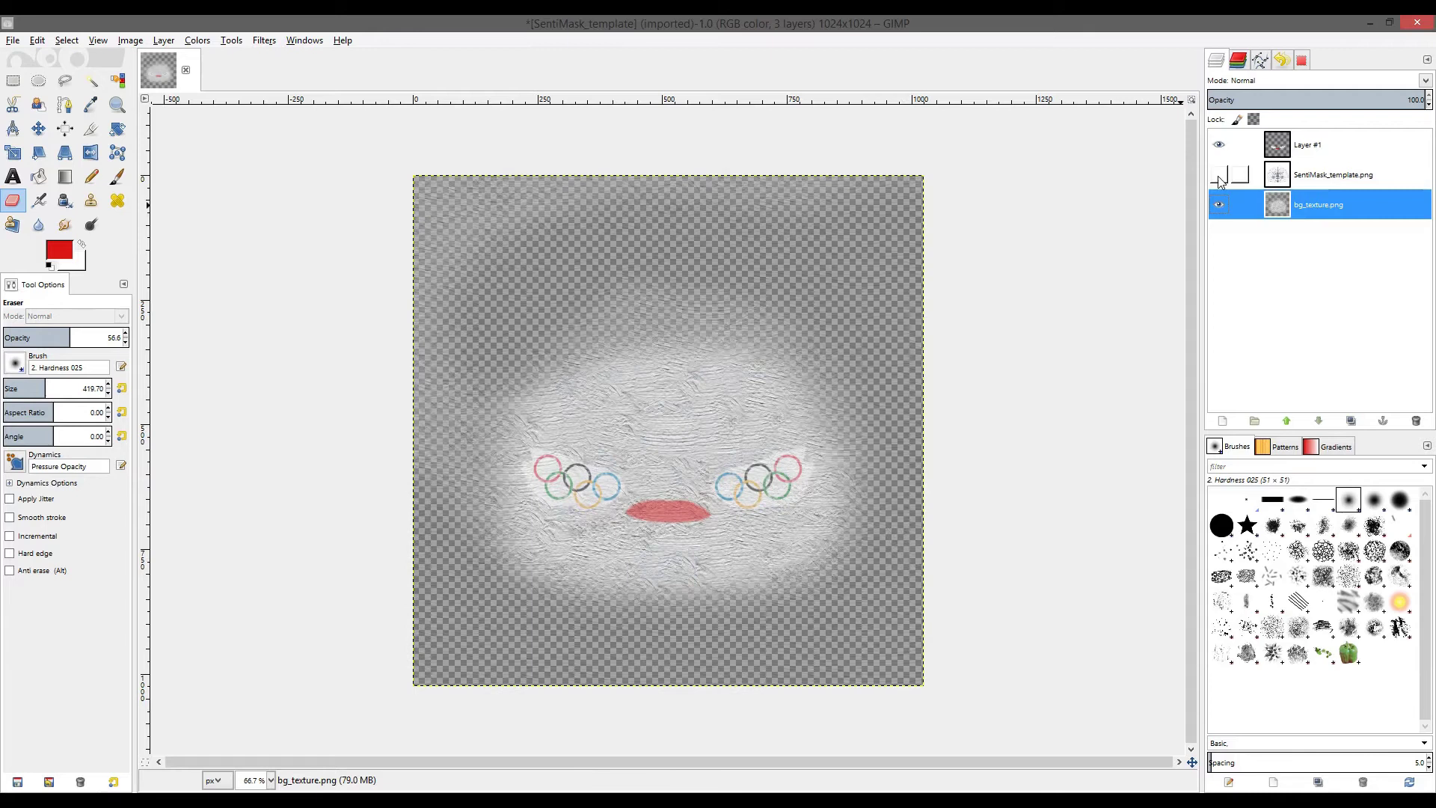
pyautogui.moveTo(697, 214)
pyautogui.mouseDown()
pyautogui.moveTo(445, 258)
pyautogui.moveTo(972, 553)
pyautogui.mouseUp()
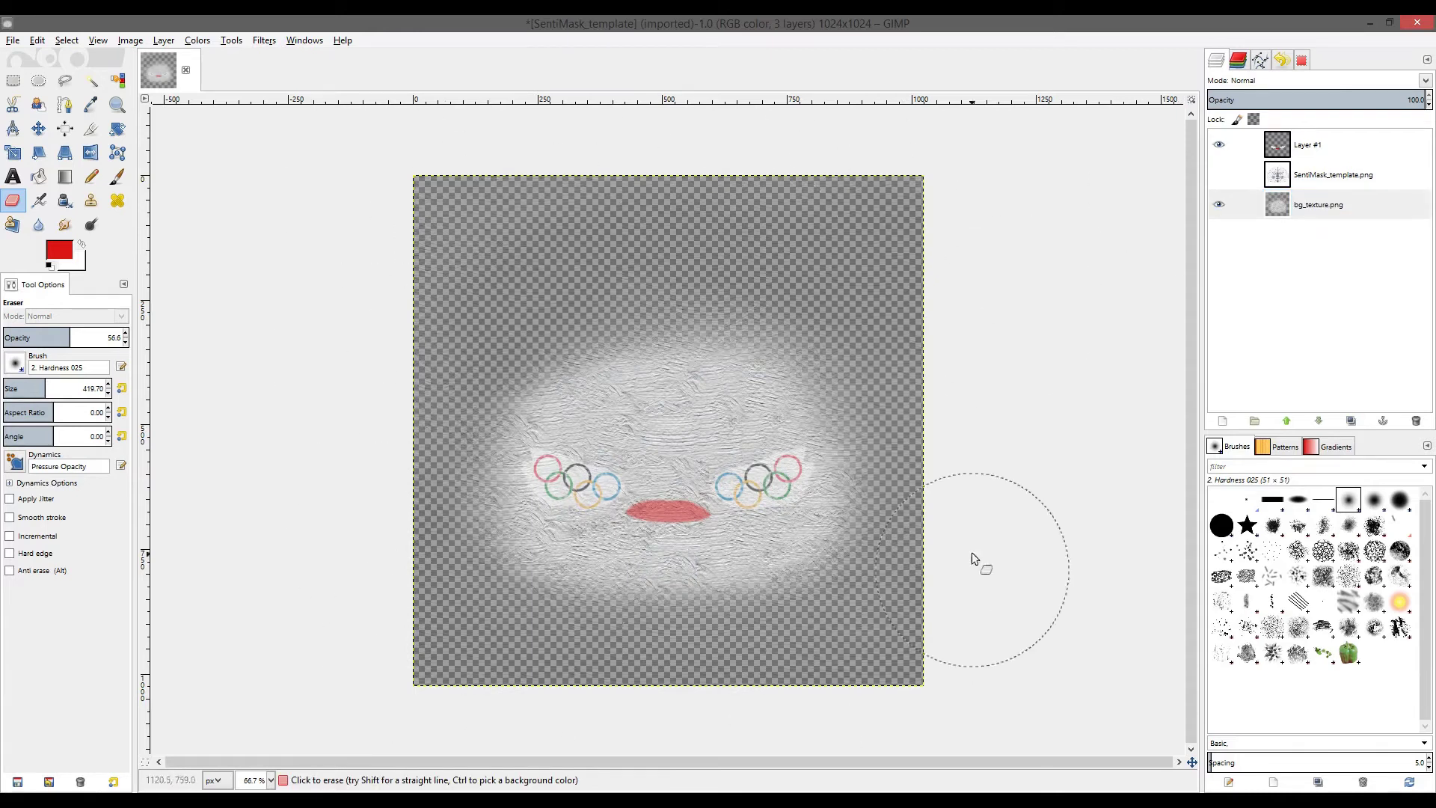
pyautogui.click(1218, 174)
# - Erase eye holes in the background texture with a smaller eraser
pyautogui.press('2')
pyautogui.click(9, 389)
pyautogui.moveTo(427, 366); pyautogui.dragTo(728, 378)
pyautogui.press('-')
pyautogui.press('-')
pyautogui.press('-')
pyautogui.click(1219, 174)
# - Try a soft full-strength eraser stroke, undo it, and restack the face mesh guide layer
pyautogui.click(1222, 525)
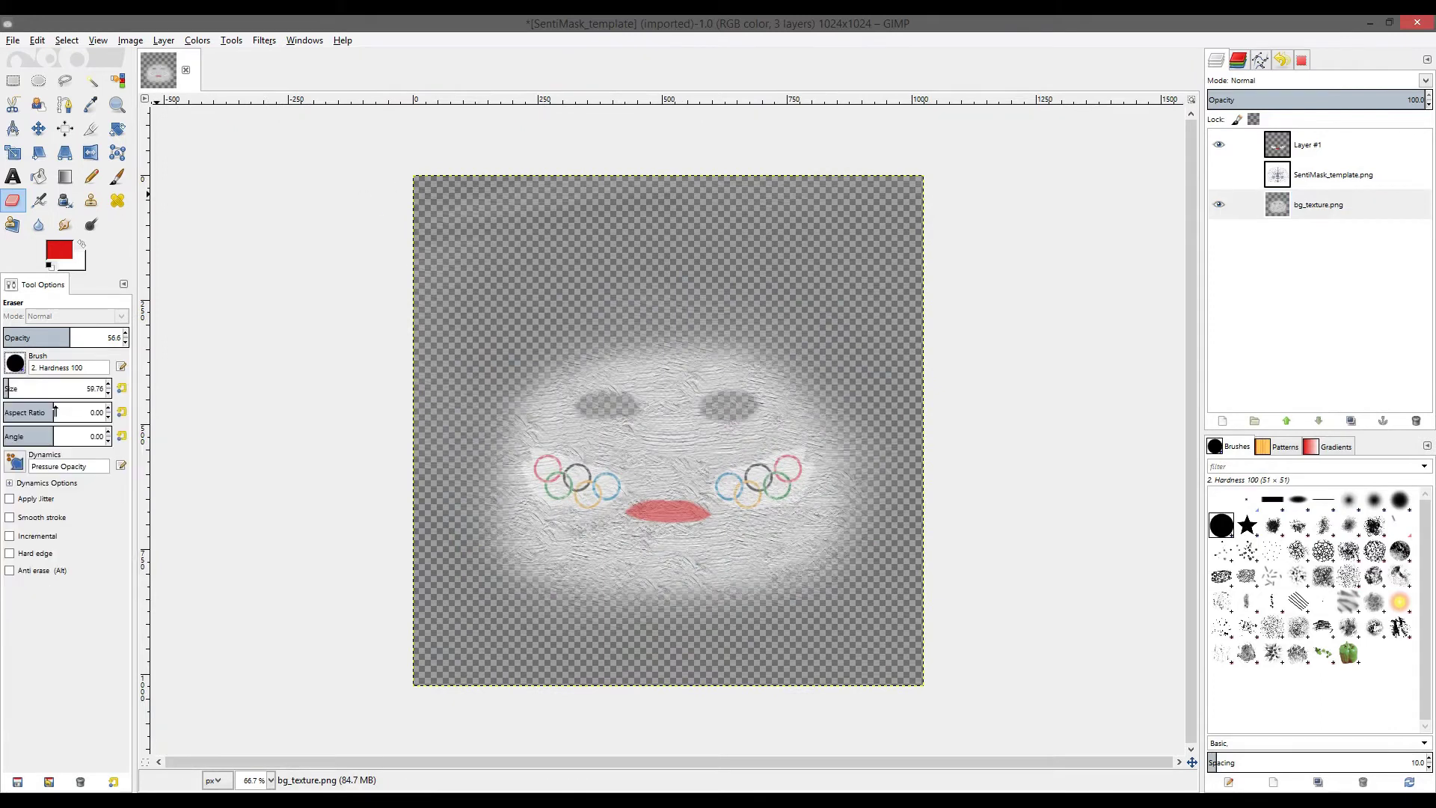
pyautogui.click(1348, 499)
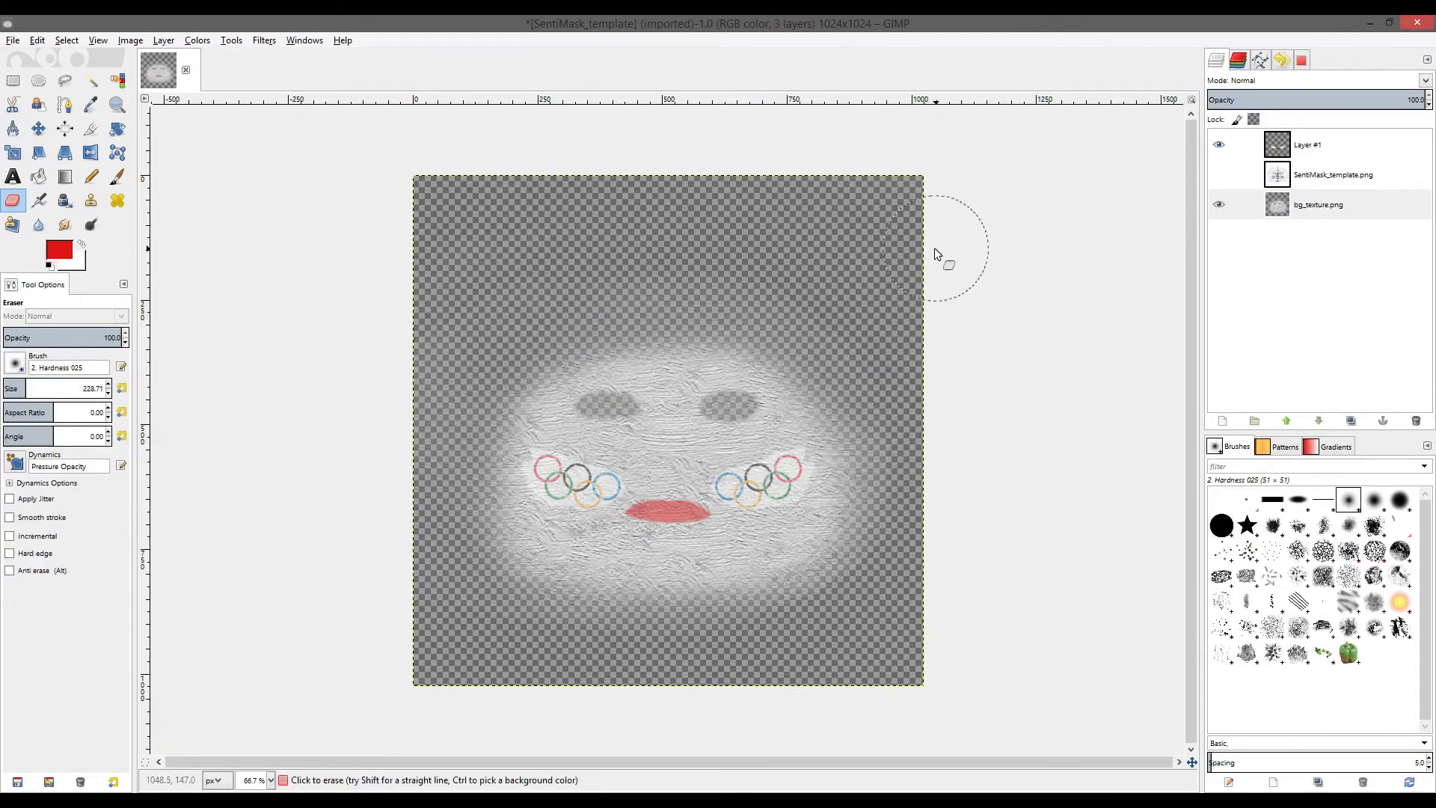
pyautogui.moveTo(448, 565); pyautogui.dragTo(884, 385)
pyautogui.hotkey('ctrl', 'z')
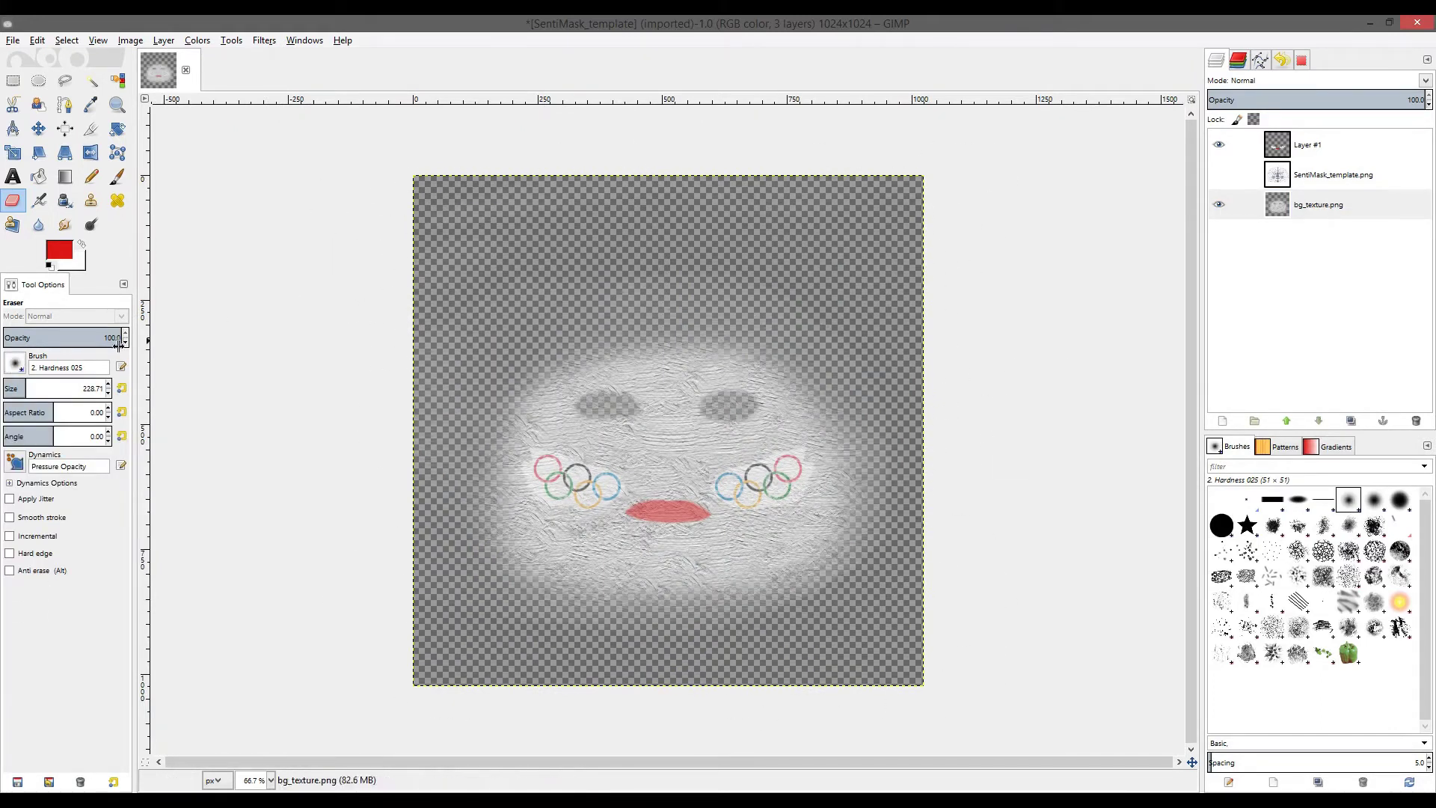
pyautogui.press(']')
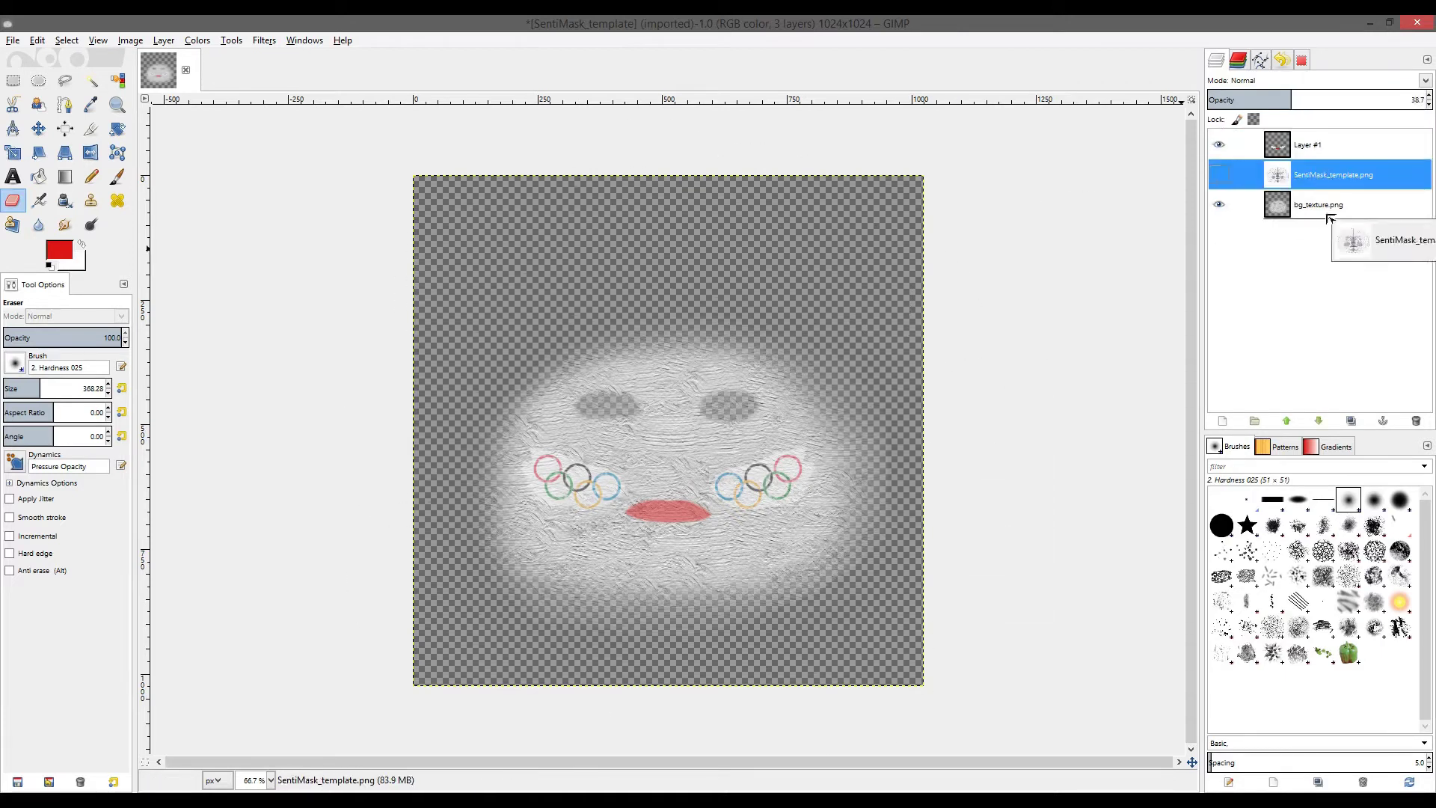
pyautogui.moveTo(1319, 204); pyautogui.dragTo(1307, 144)
pyautogui.click(162, 39)
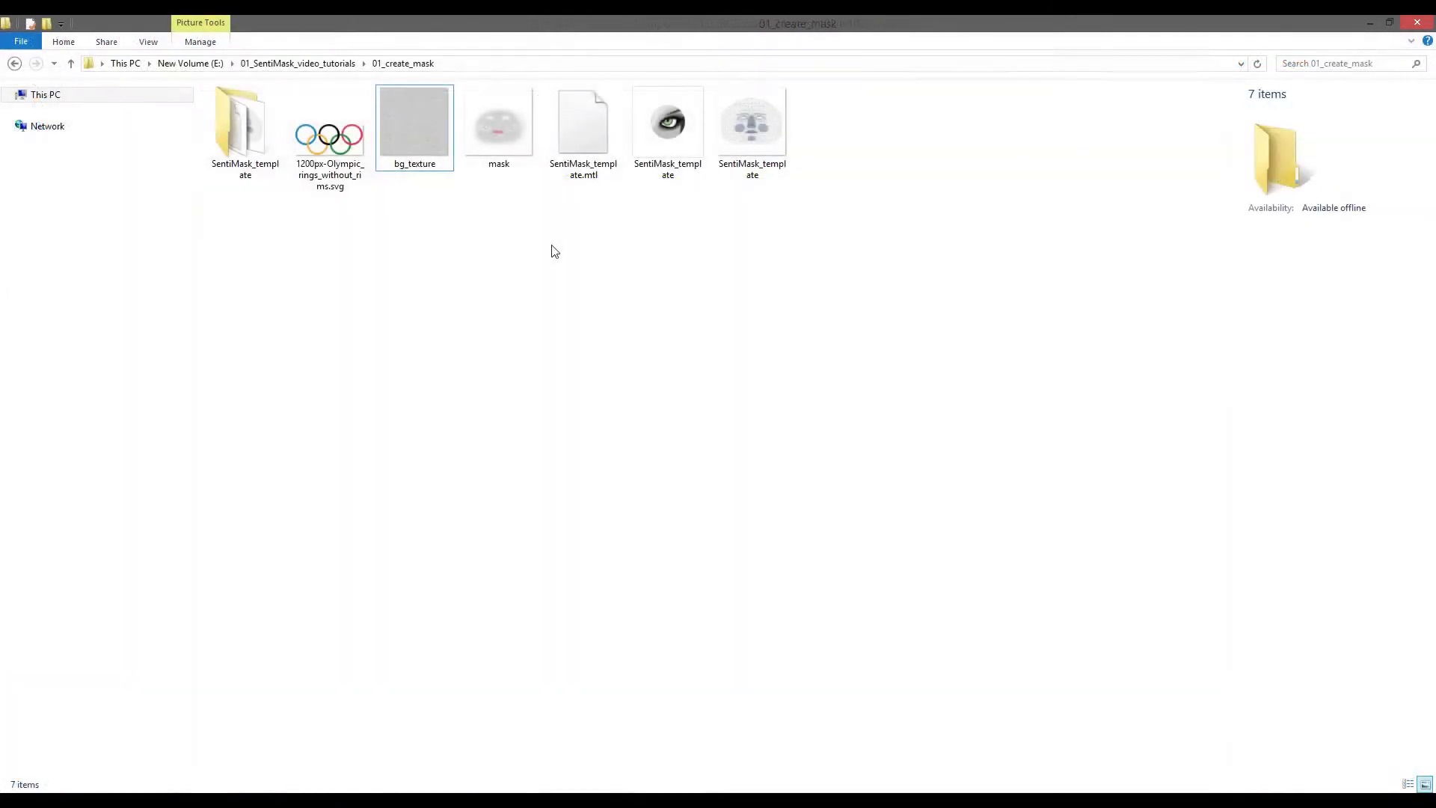
# - Open mask.png in Windows Photo Viewer
pyautogui.doubleClick(505, 135)
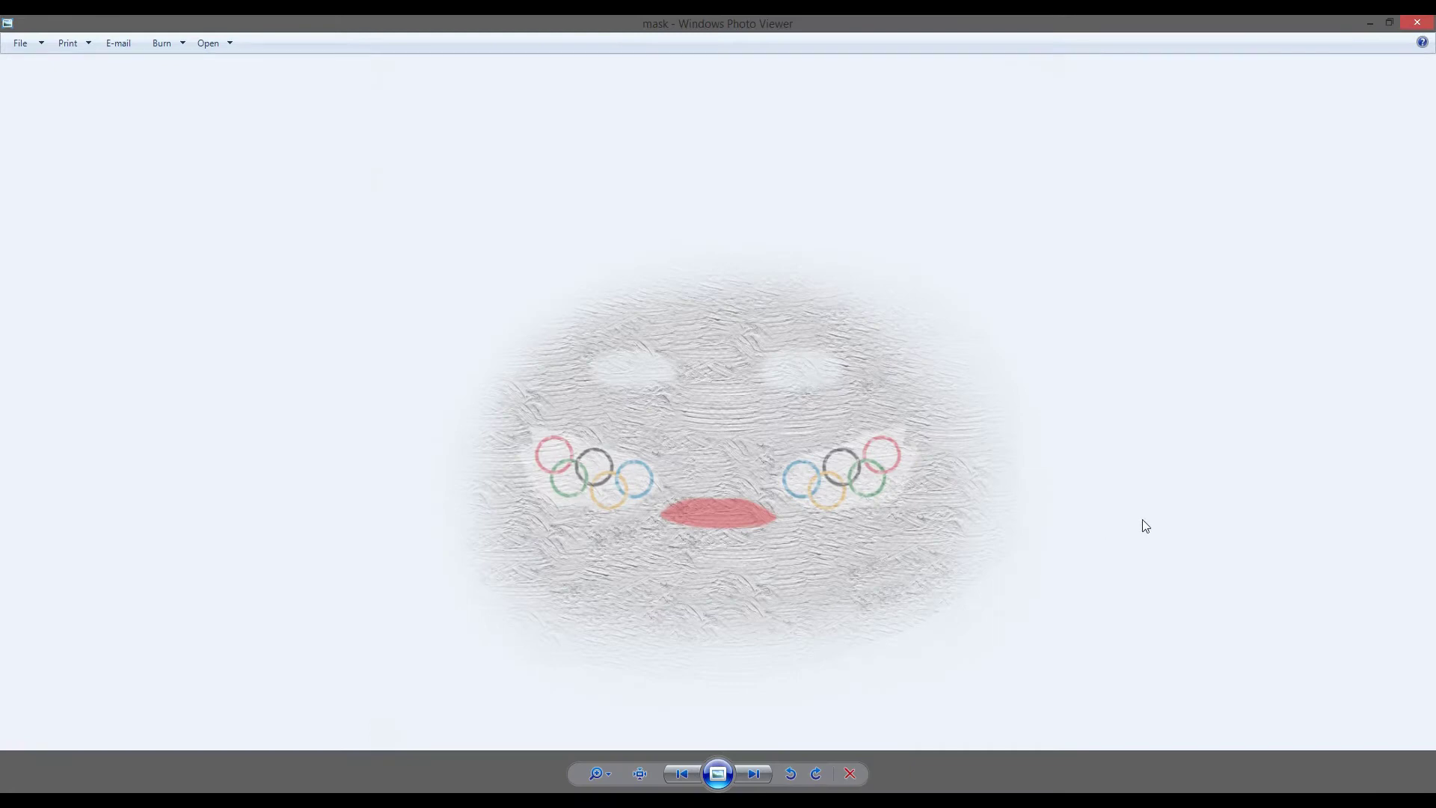
# - Rename SentiMask_template.mtl to mask.mtl and SentiMask_template.obj to mask
pyautogui.click(1417, 24)
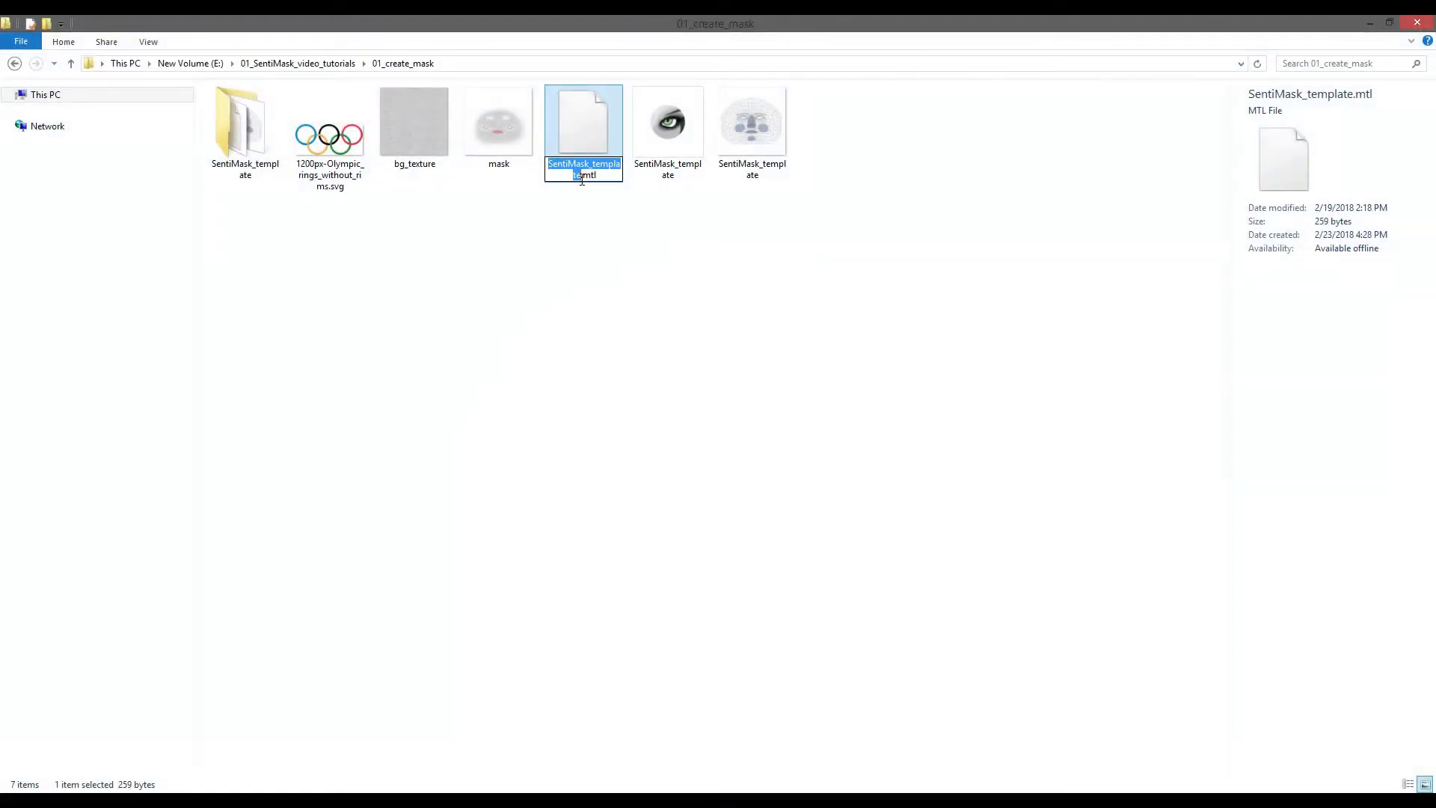
pyautogui.write('mask')
pyautogui.press('Return')
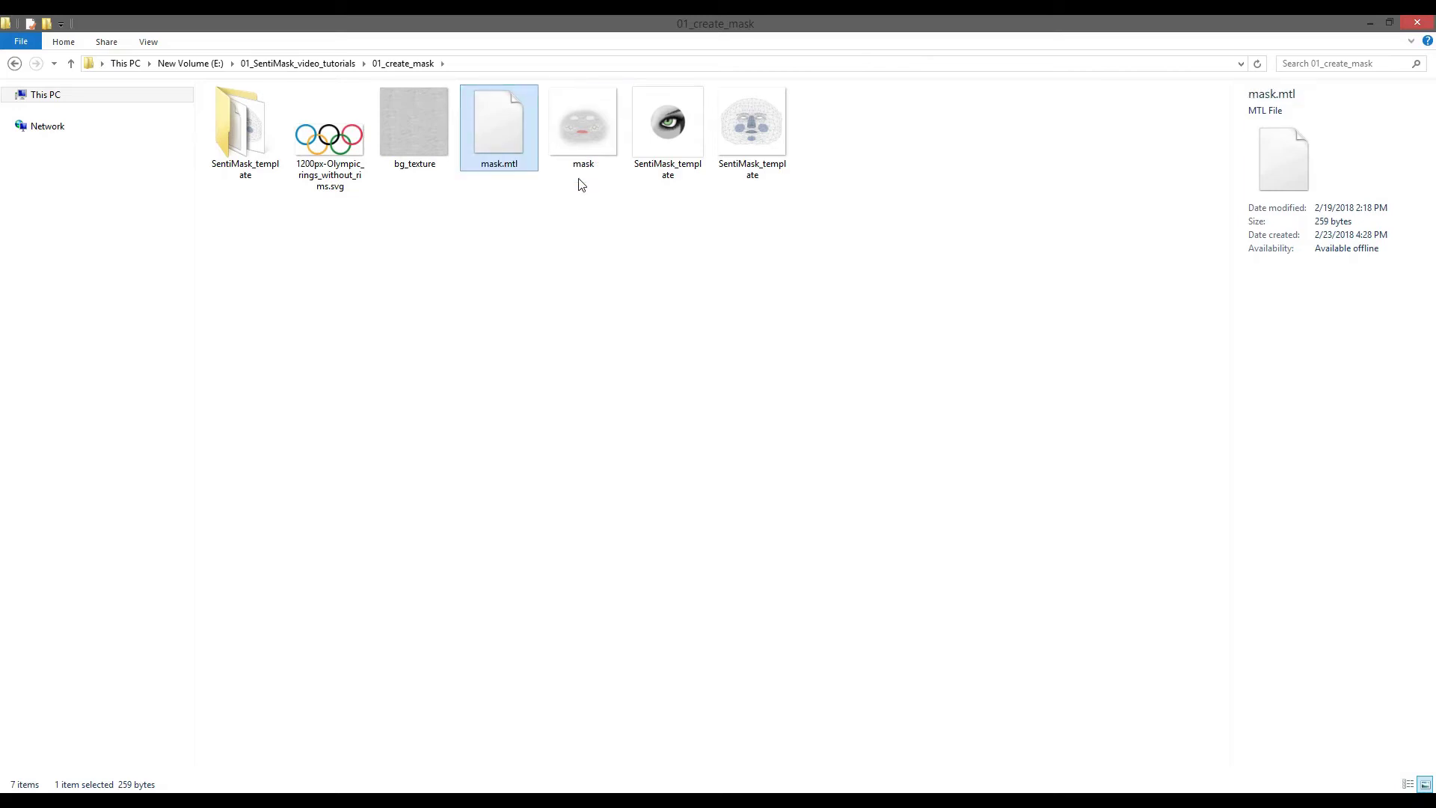
pyautogui.click(677, 171)
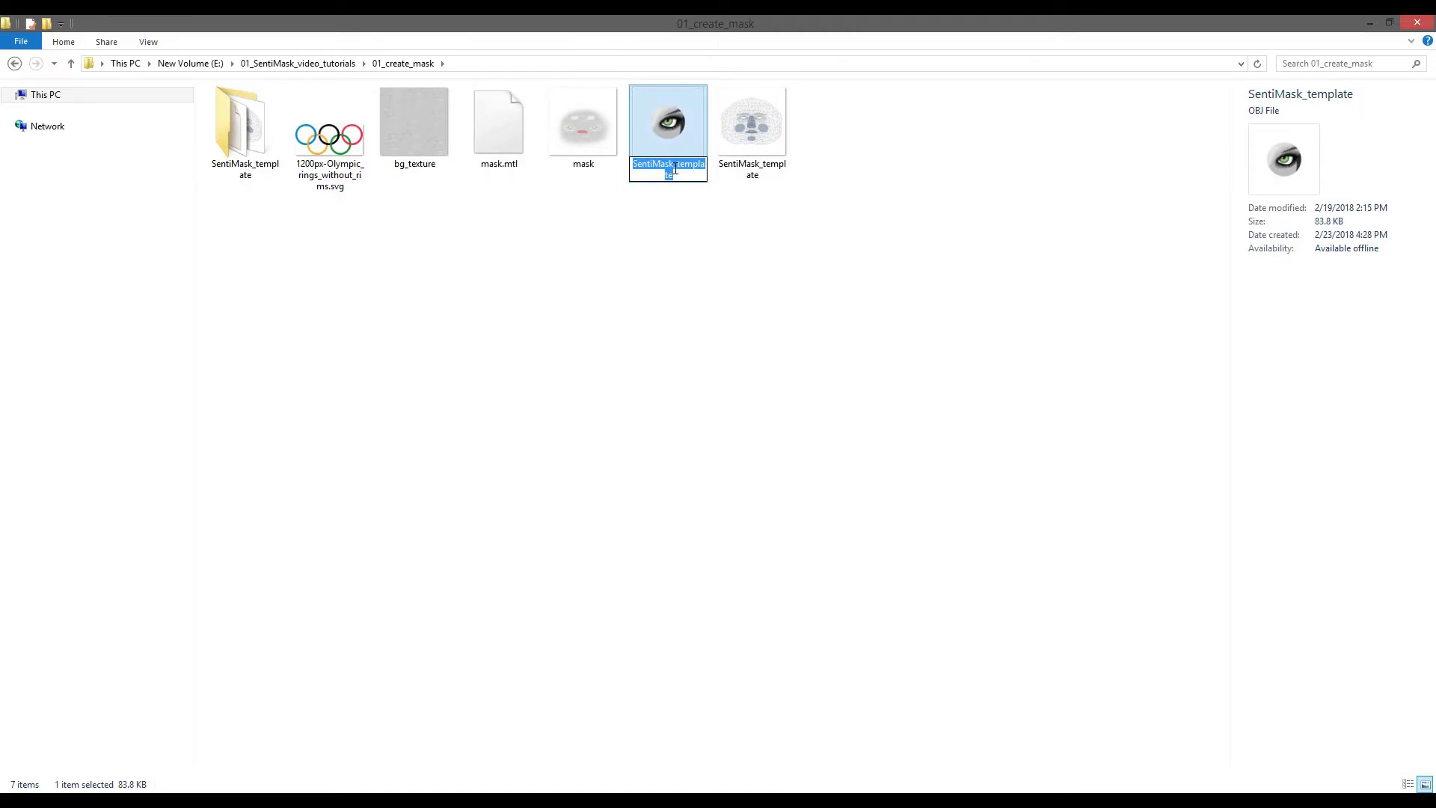
pyautogui.write('mask')
pyautogui.press('Return')
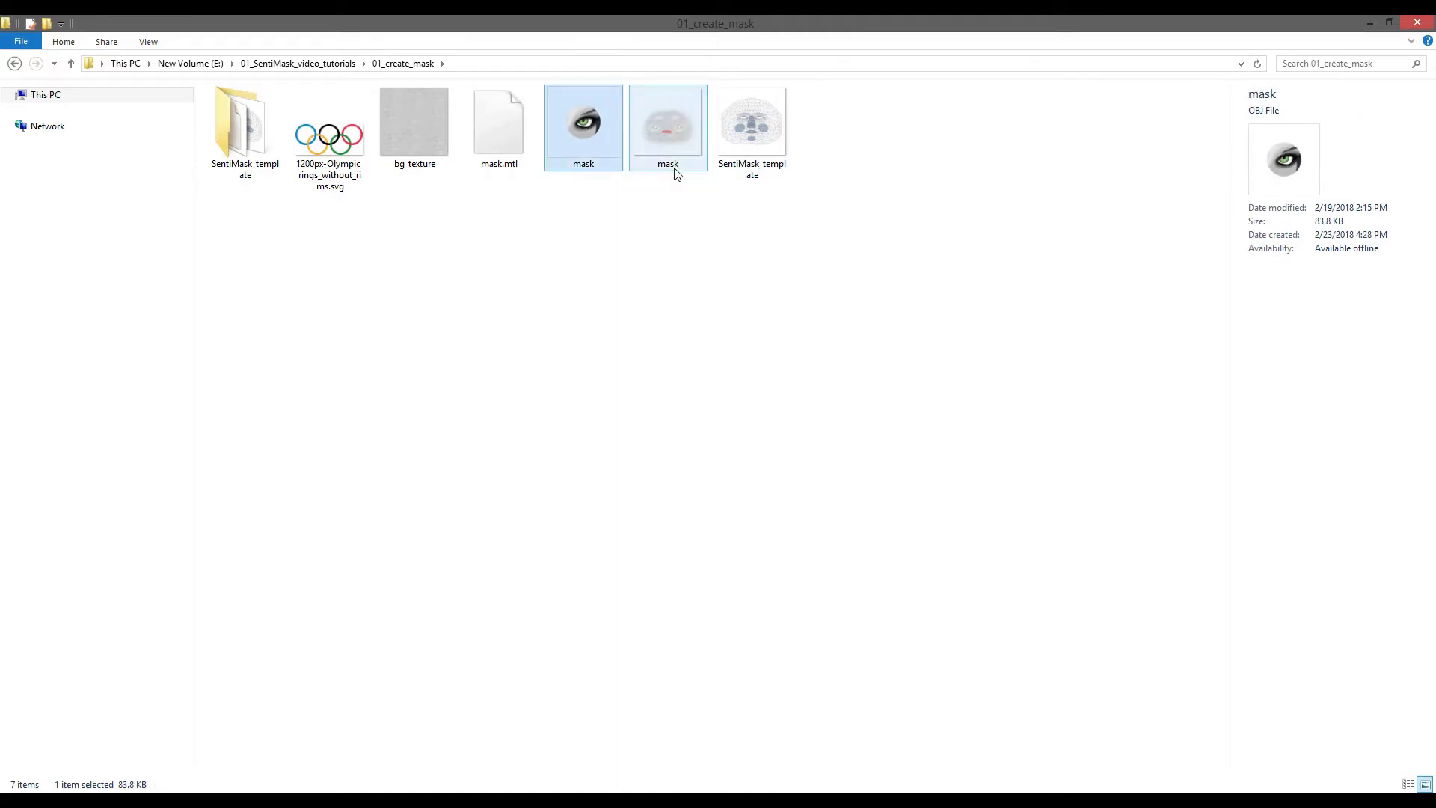
pyautogui.doubleClick(578, 121)
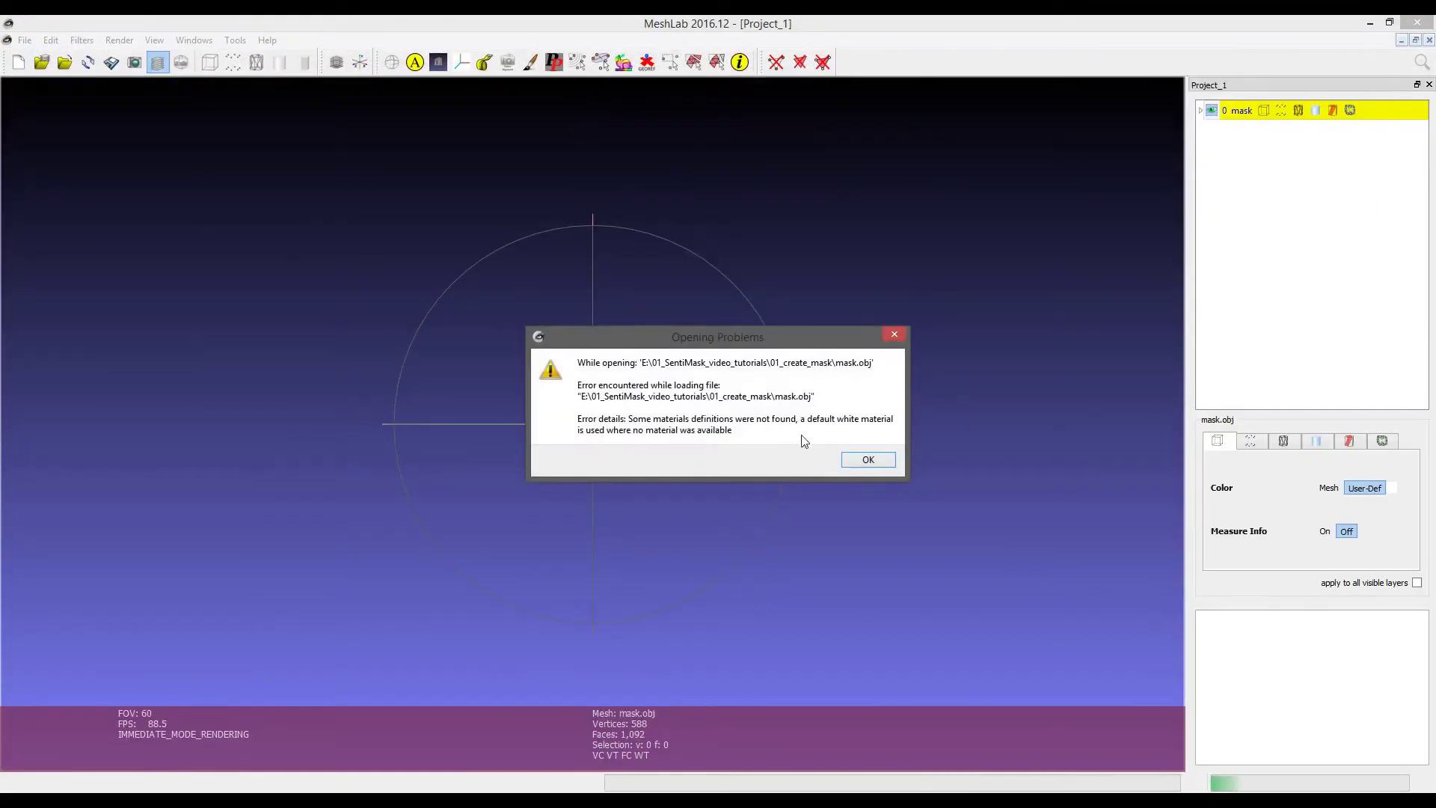
pyautogui.click(859, 459)
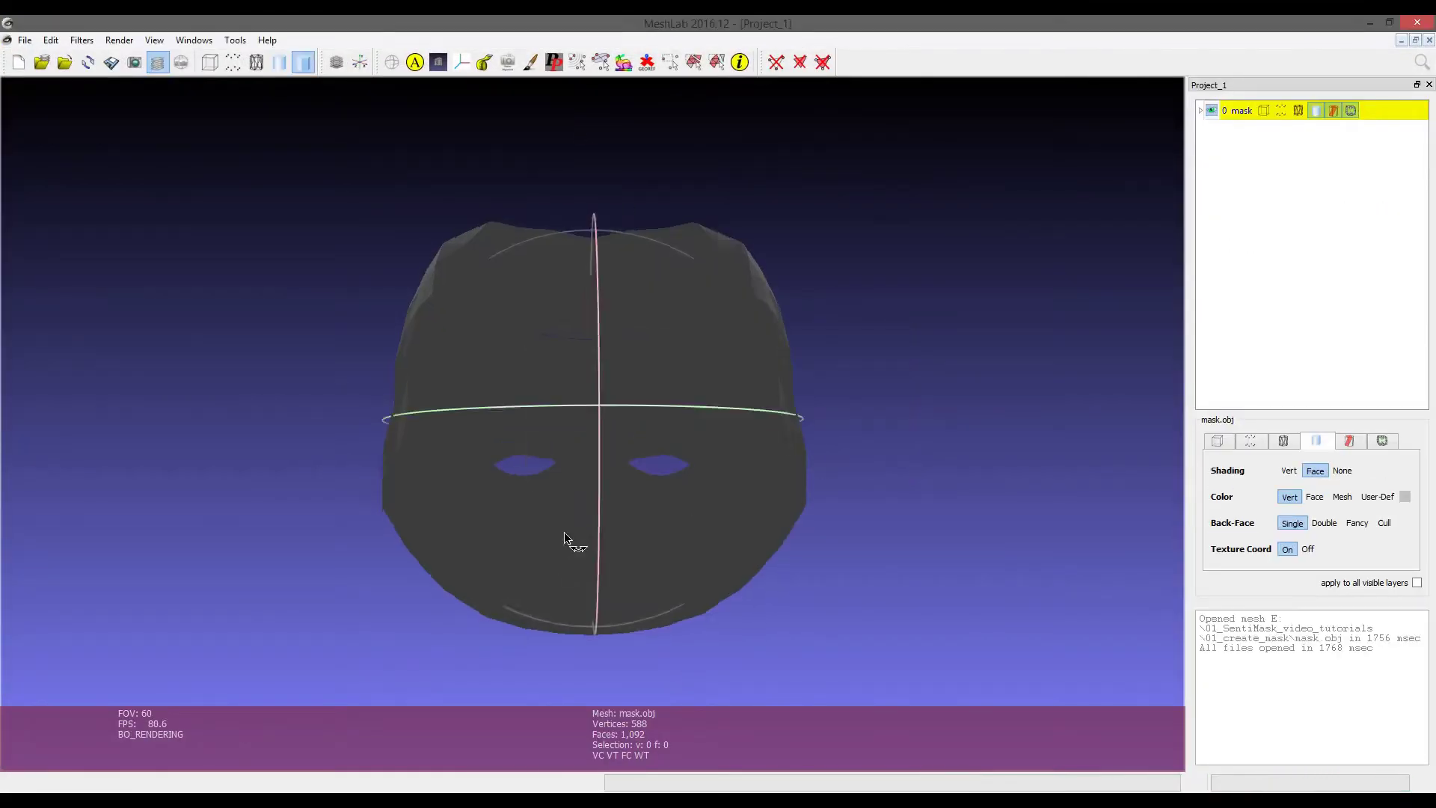
pyautogui.moveTo(565, 532)
pyautogui.mouseDown()
pyautogui.moveTo(590, 302)
pyautogui.moveTo(635, 288)
pyautogui.moveTo(560, 407)
pyautogui.moveTo(840, 350)
pyautogui.moveTo(466, 440)
pyautogui.moveTo(321, 452)
pyautogui.moveTo(546, 452)
pyautogui.moveTo(485, 434)
pyautogui.moveTo(555, 311)
pyautogui.moveTo(535, 397)
pyautogui.moveTo(625, 439)
pyautogui.moveTo(430, 433)
pyautogui.mouseUp()
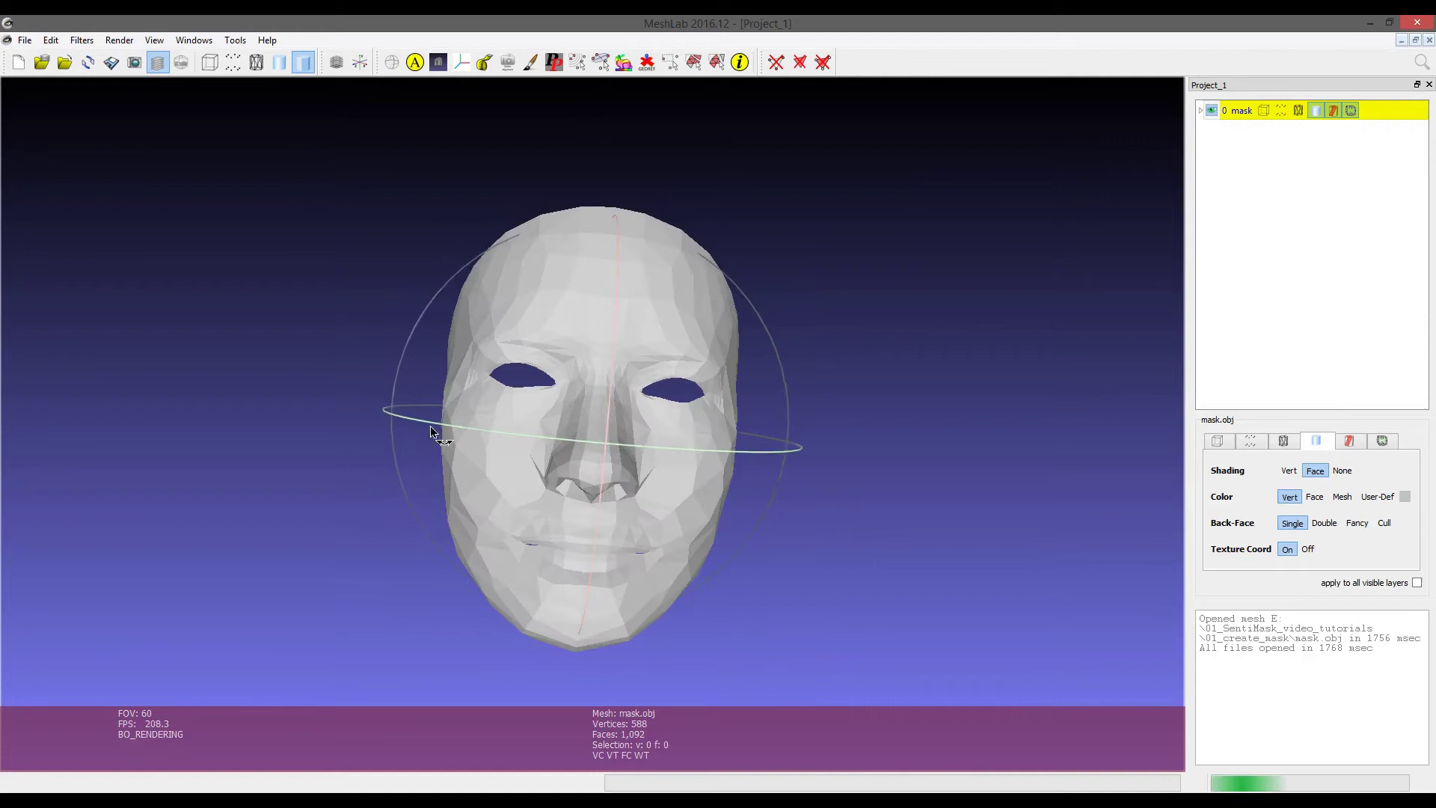
pyautogui.click(1420, 24)
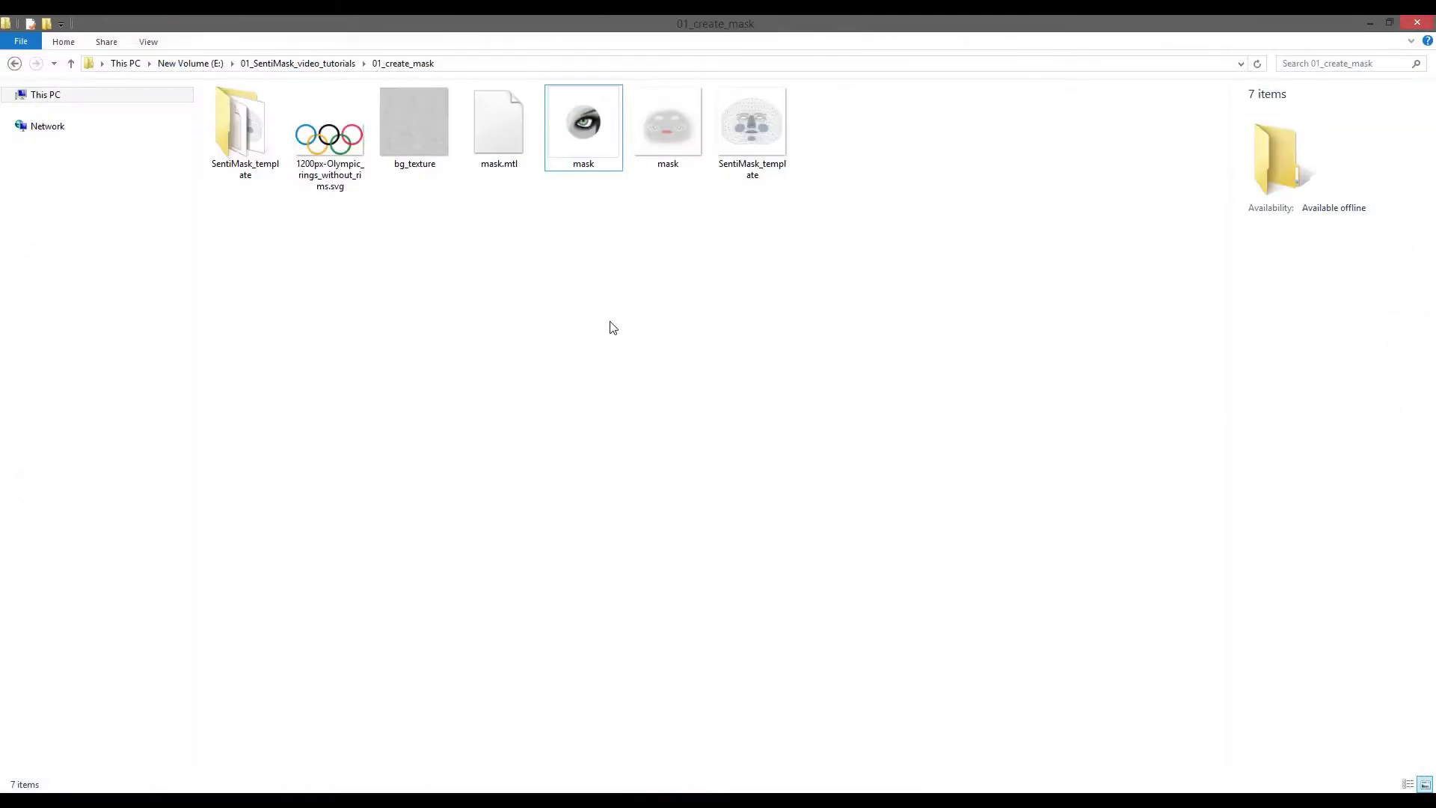
# - Change the material library line in mask.obj from SentiMask_template to mask and save
pyautogui.rightClick(580, 142)
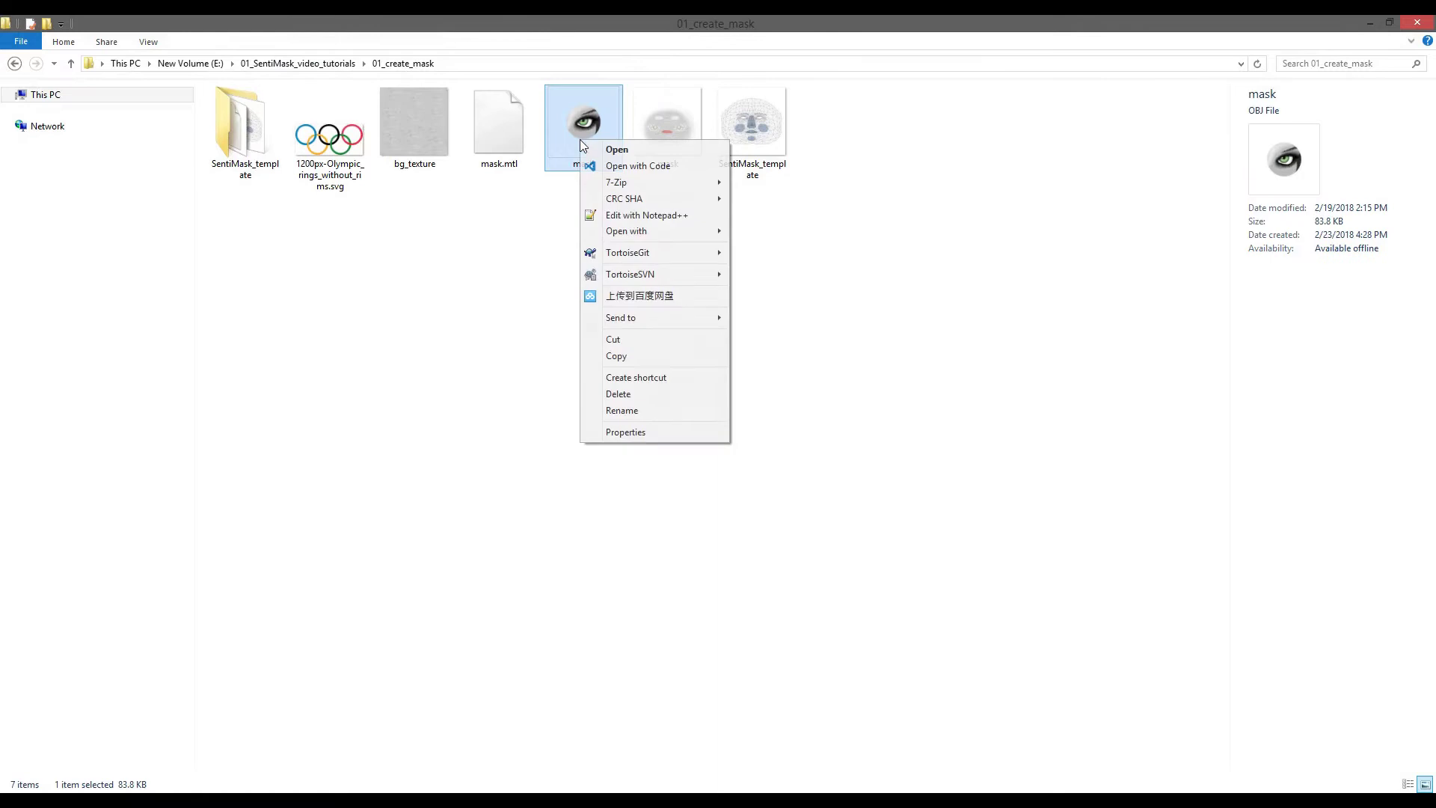
pyautogui.click(615, 213)
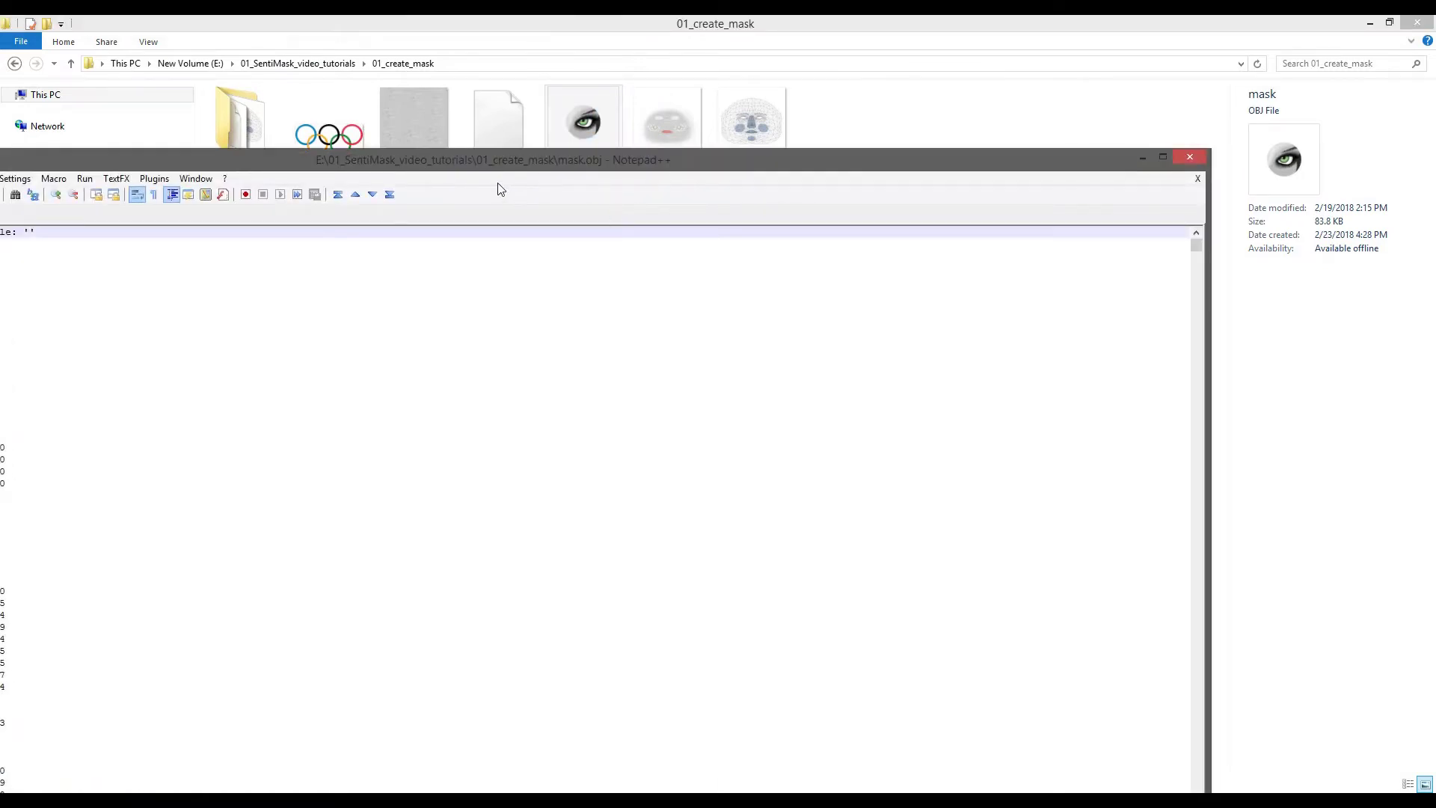
pyautogui.moveTo(436, 160); pyautogui.dragTo(803, 113)
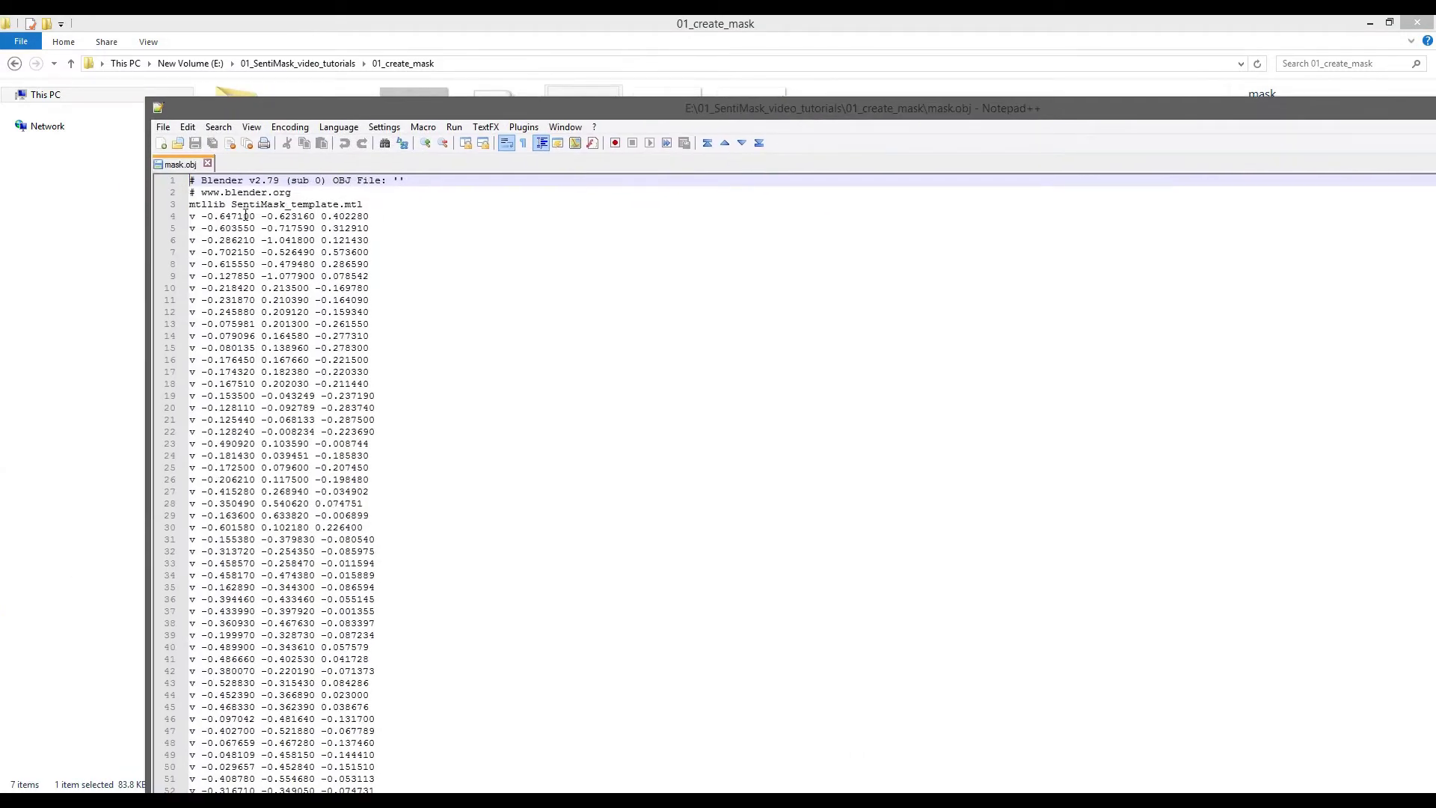
pyautogui.moveTo(231, 205); pyautogui.dragTo(282, 205)
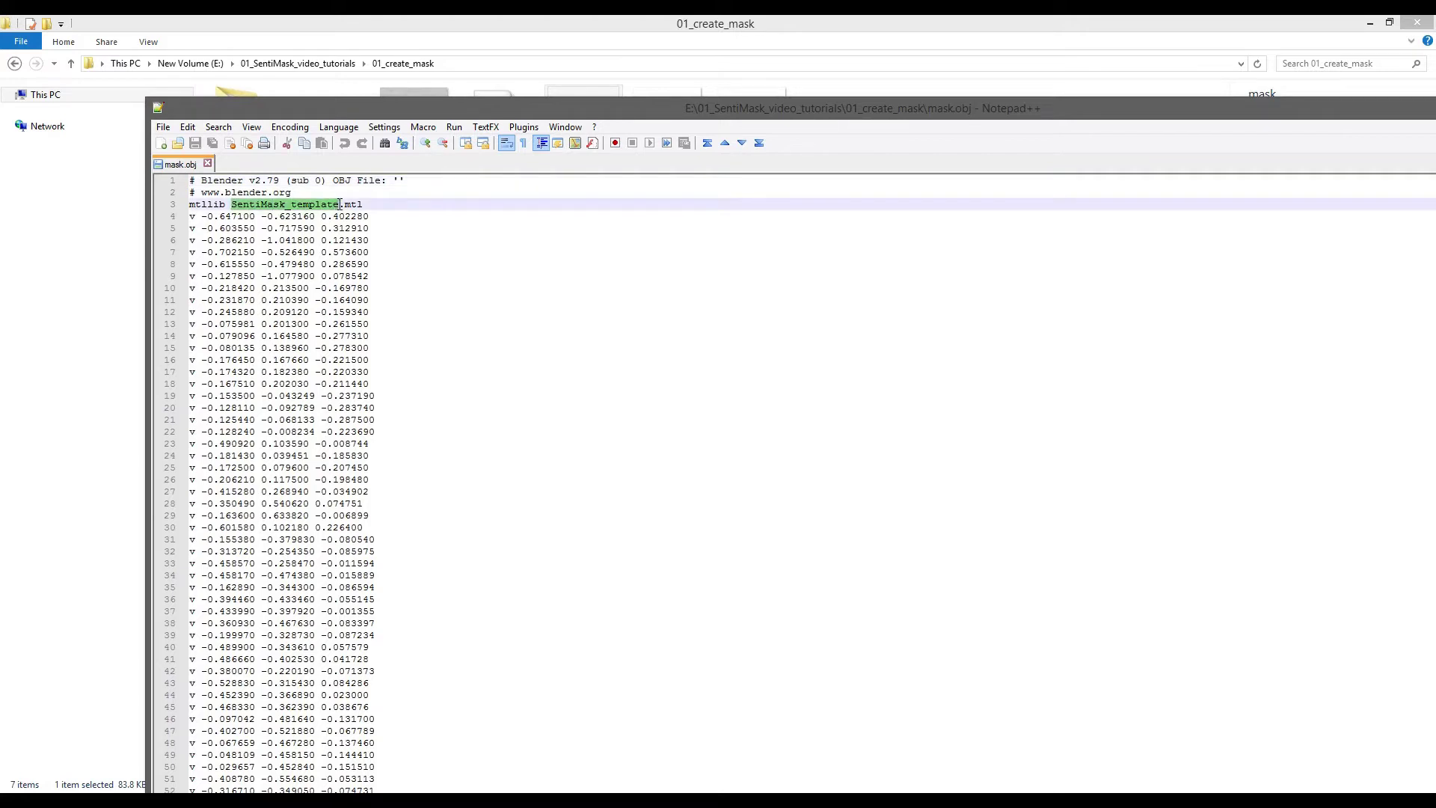
pyautogui.write('mask')
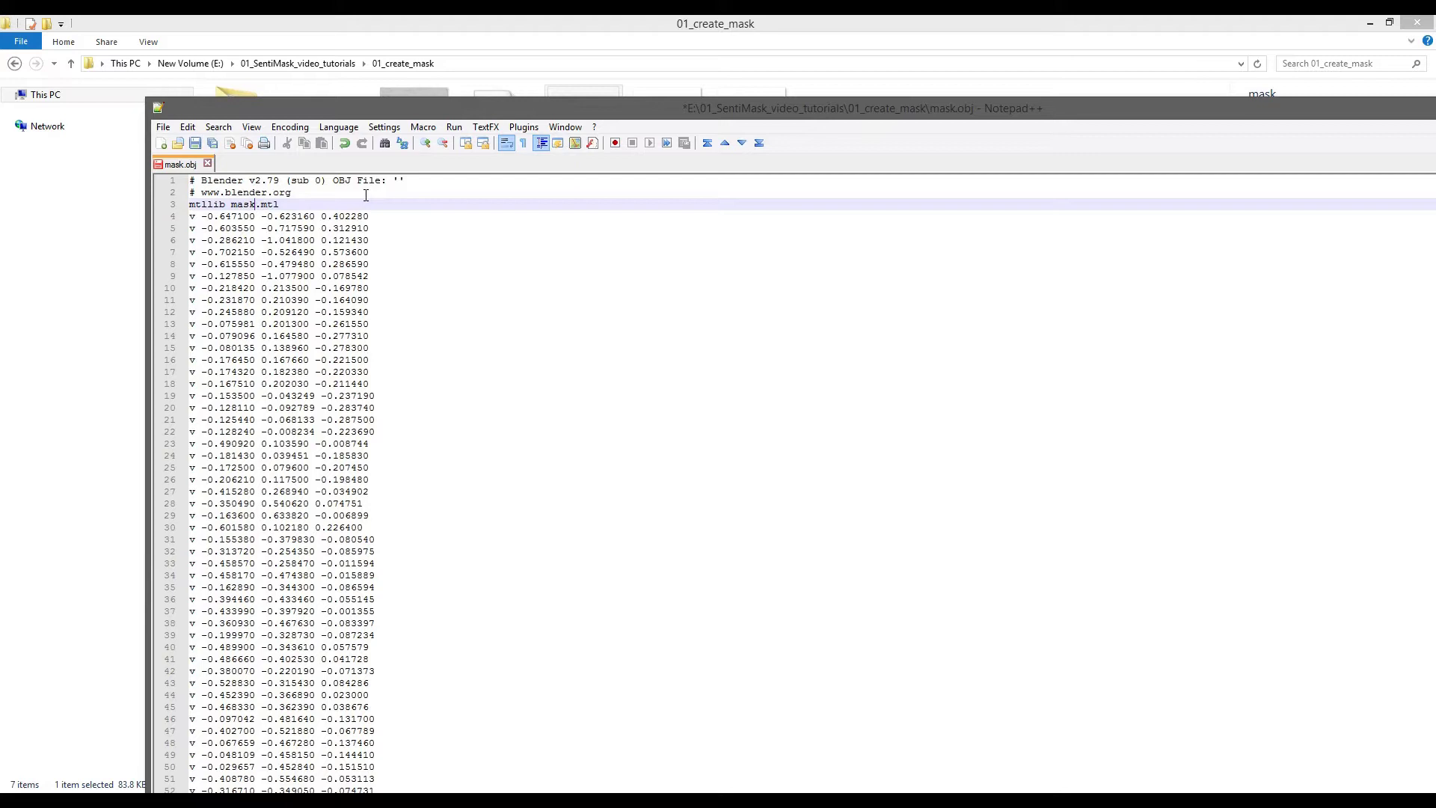
pyautogui.hotkey('ctrl', 's')
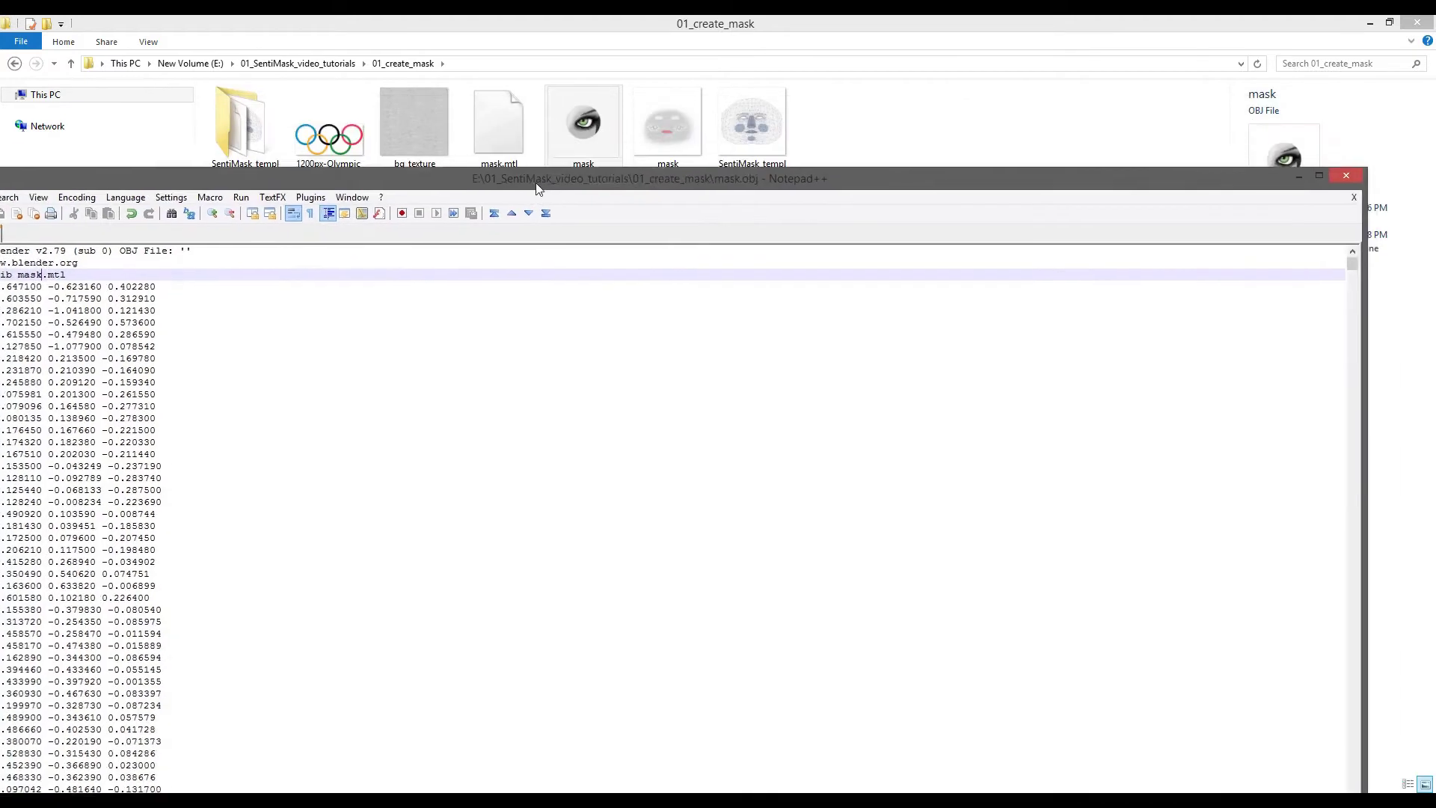
pyautogui.moveTo(752, 116); pyautogui.dragTo(502, 216)
pyautogui.click(1288, 209)
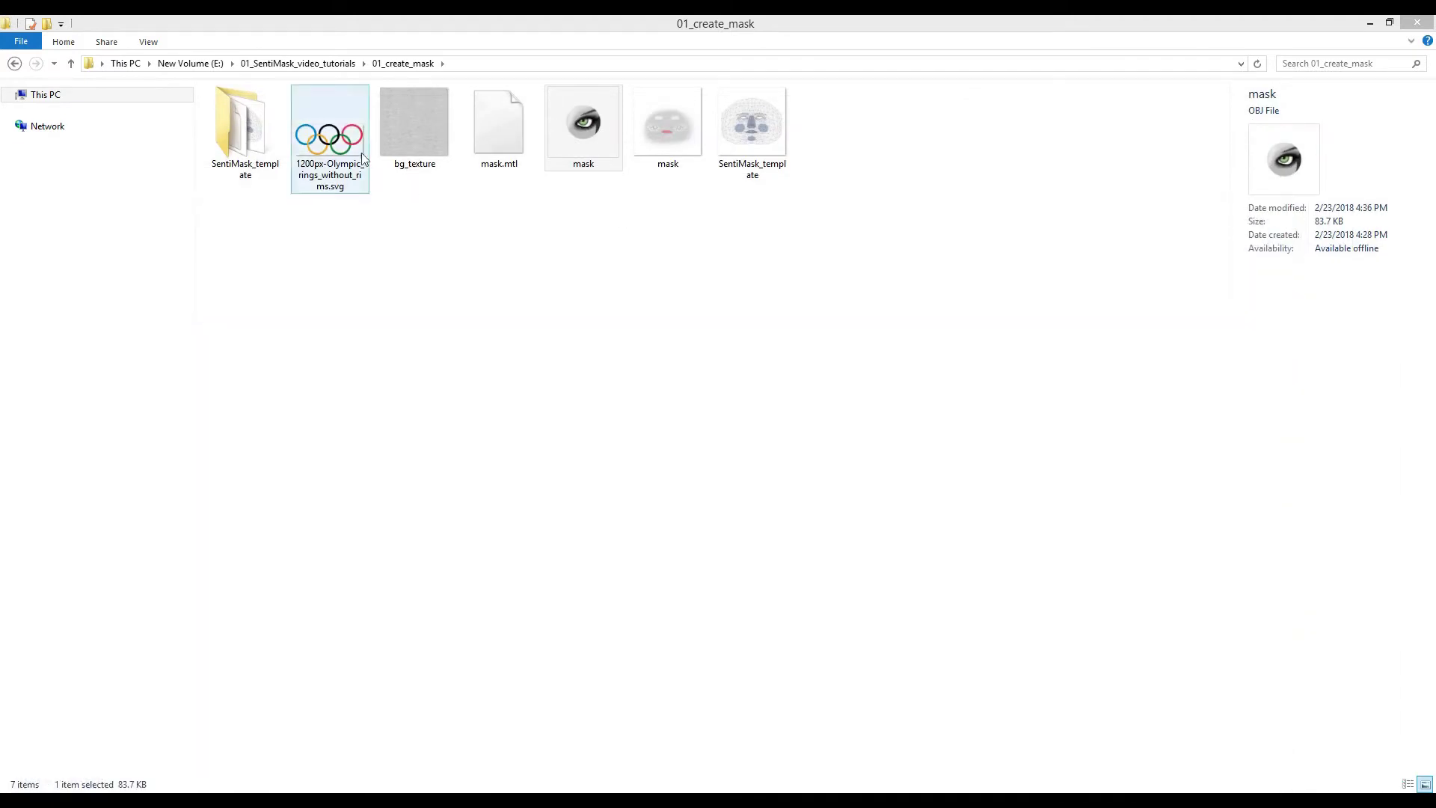
# - In Notepad++, change the texture map line in mask.mtl to mask.png and save
pyautogui.click(489, 125)
pyautogui.rightClick(489, 126)
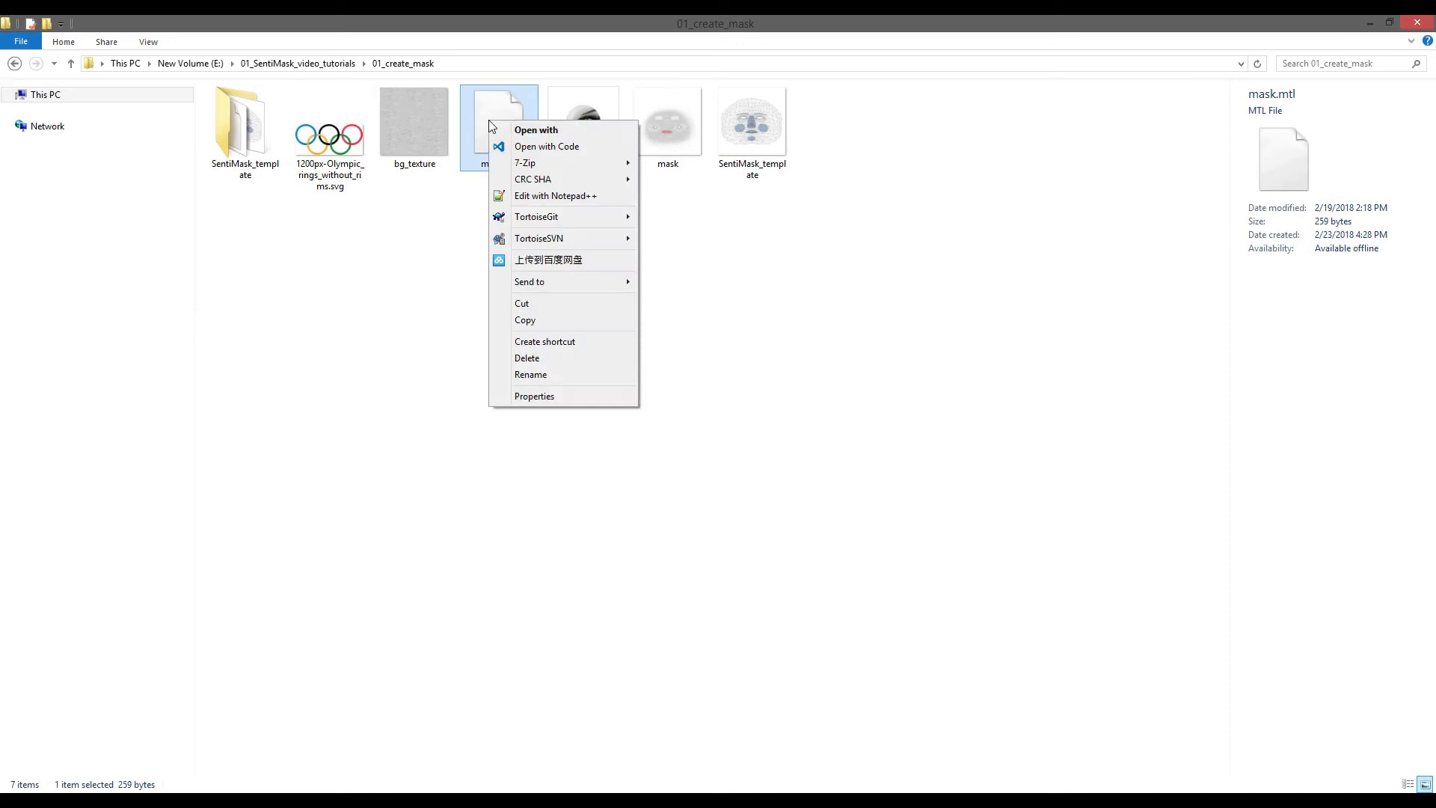
pyautogui.click(537, 196)
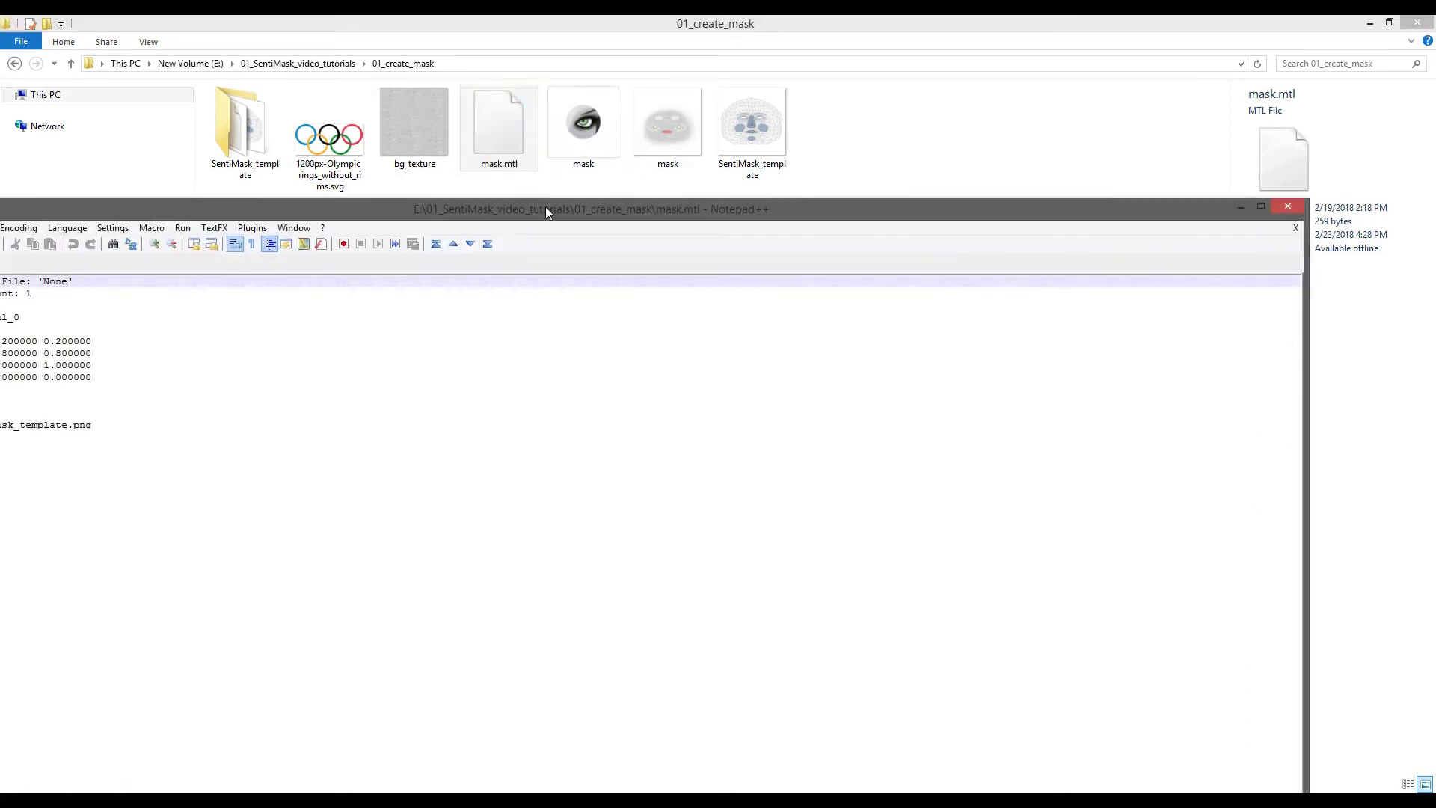
pyautogui.doubleClick(547, 208)
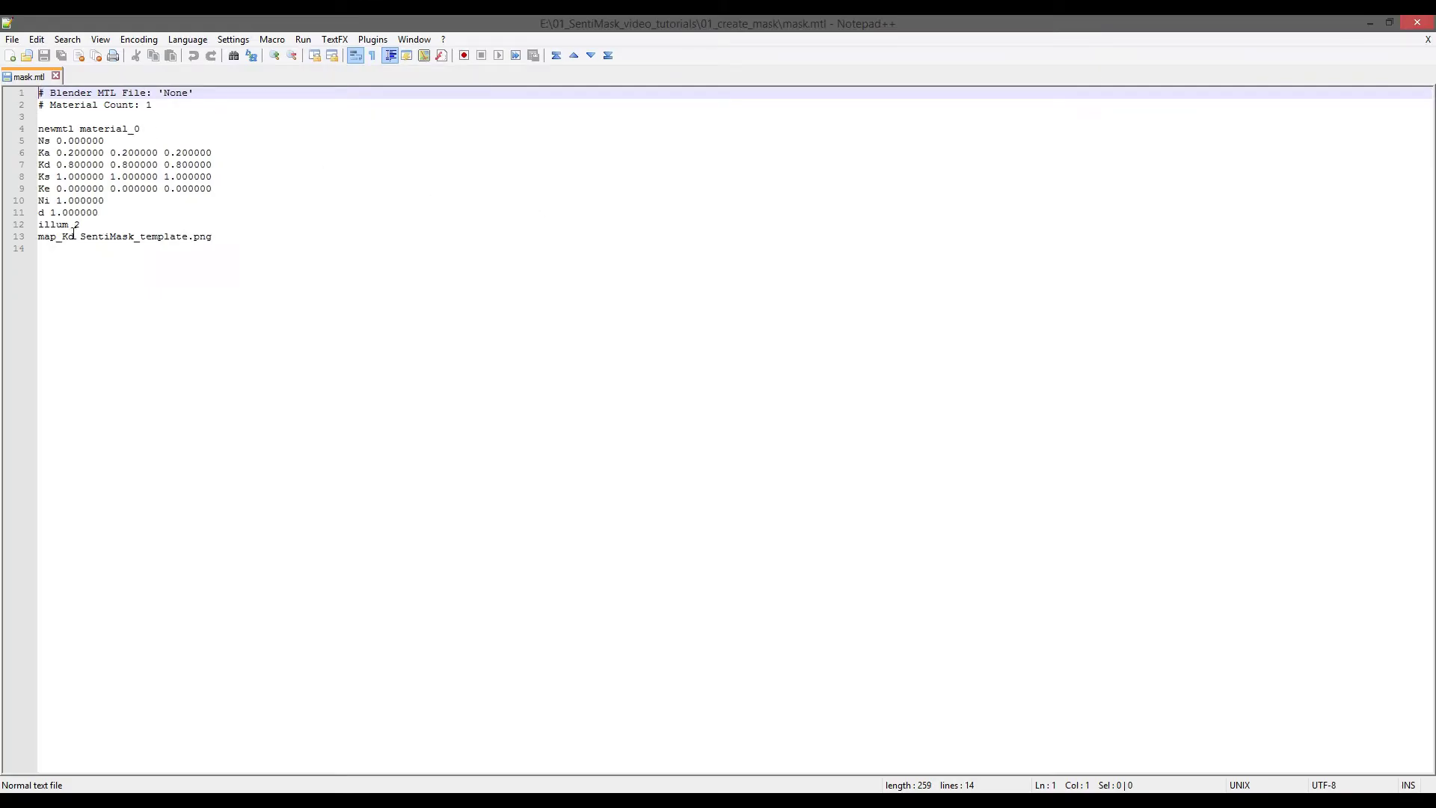
pyautogui.moveTo(79, 237); pyautogui.dragTo(183, 239)
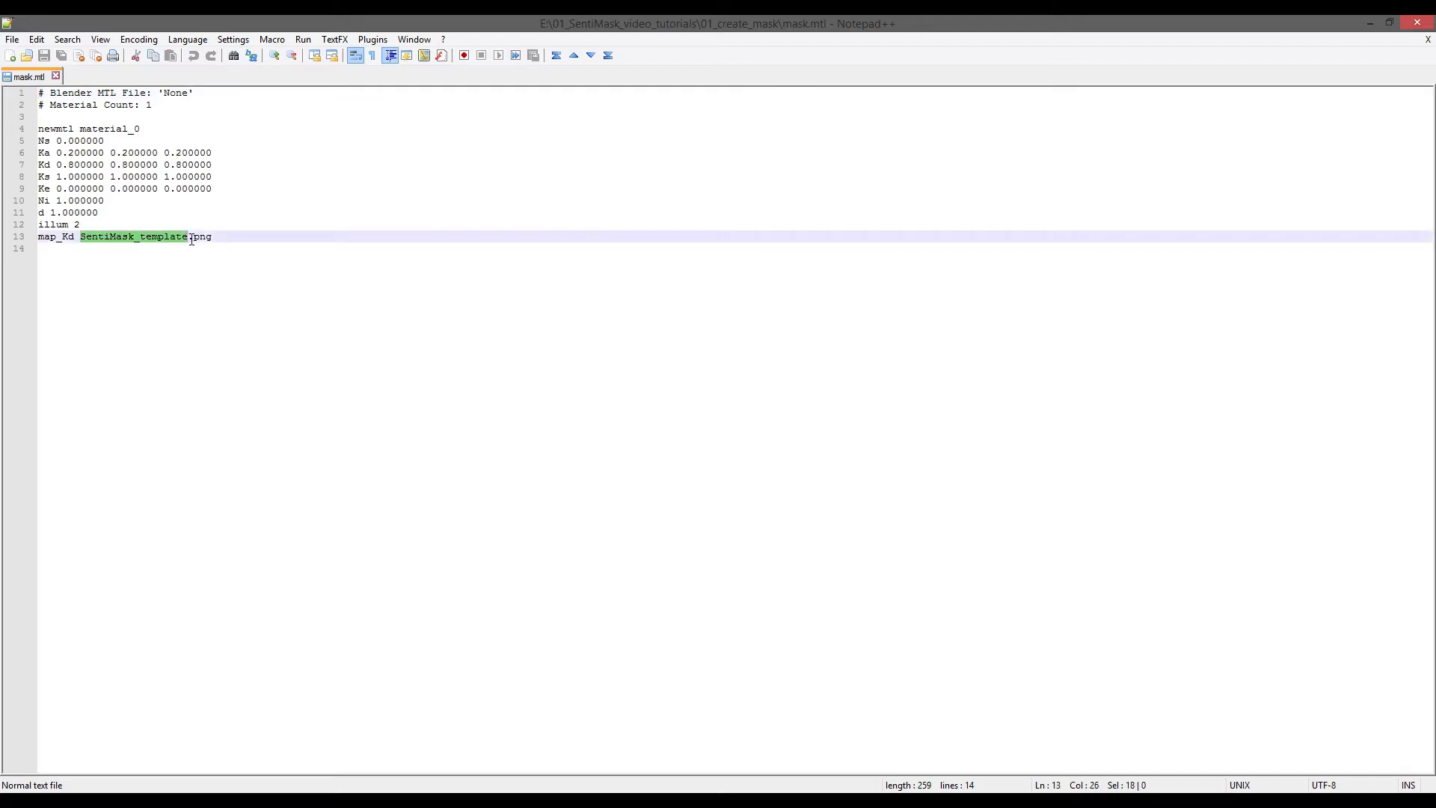
pyautogui.write('map_Kd ma')
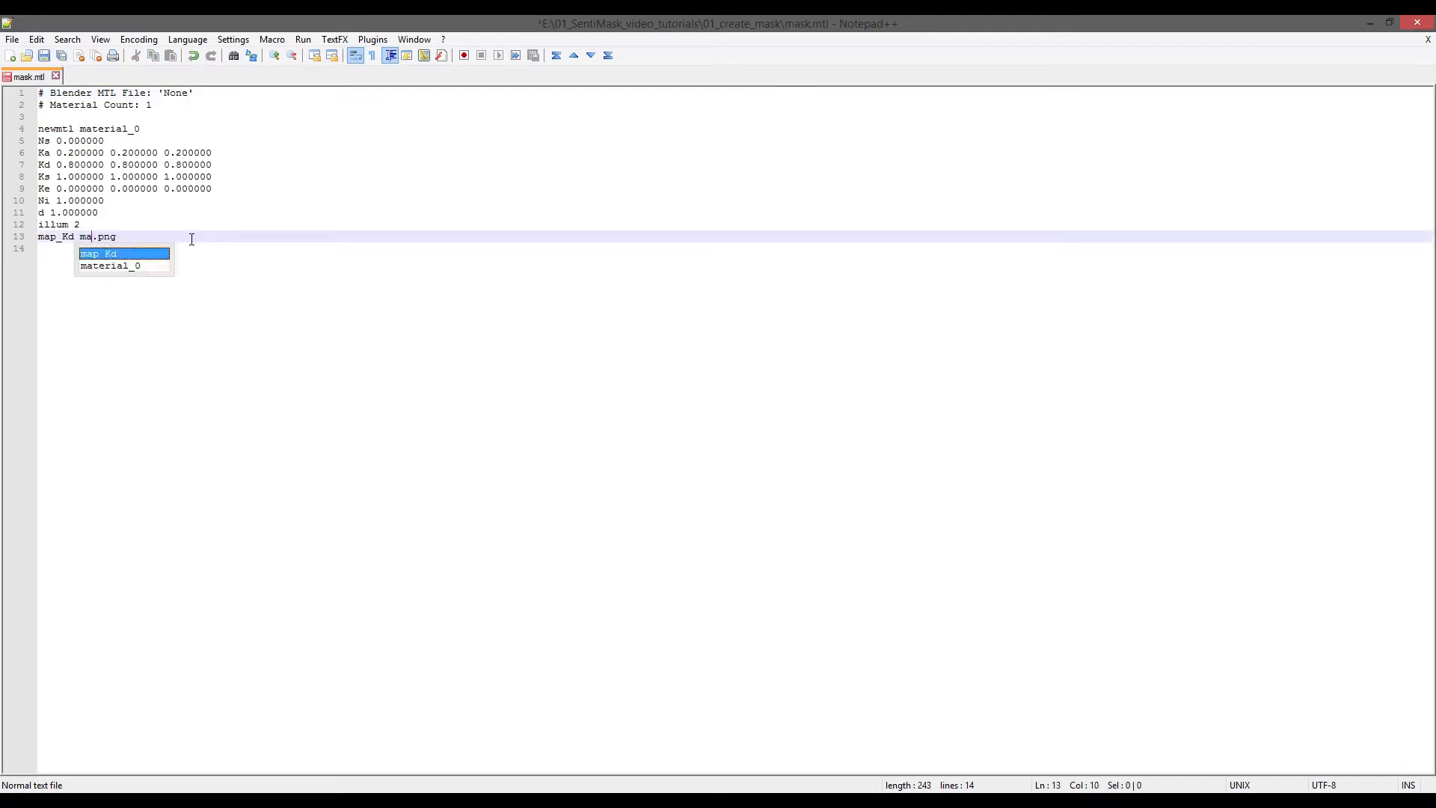
pyautogui.write('sk')
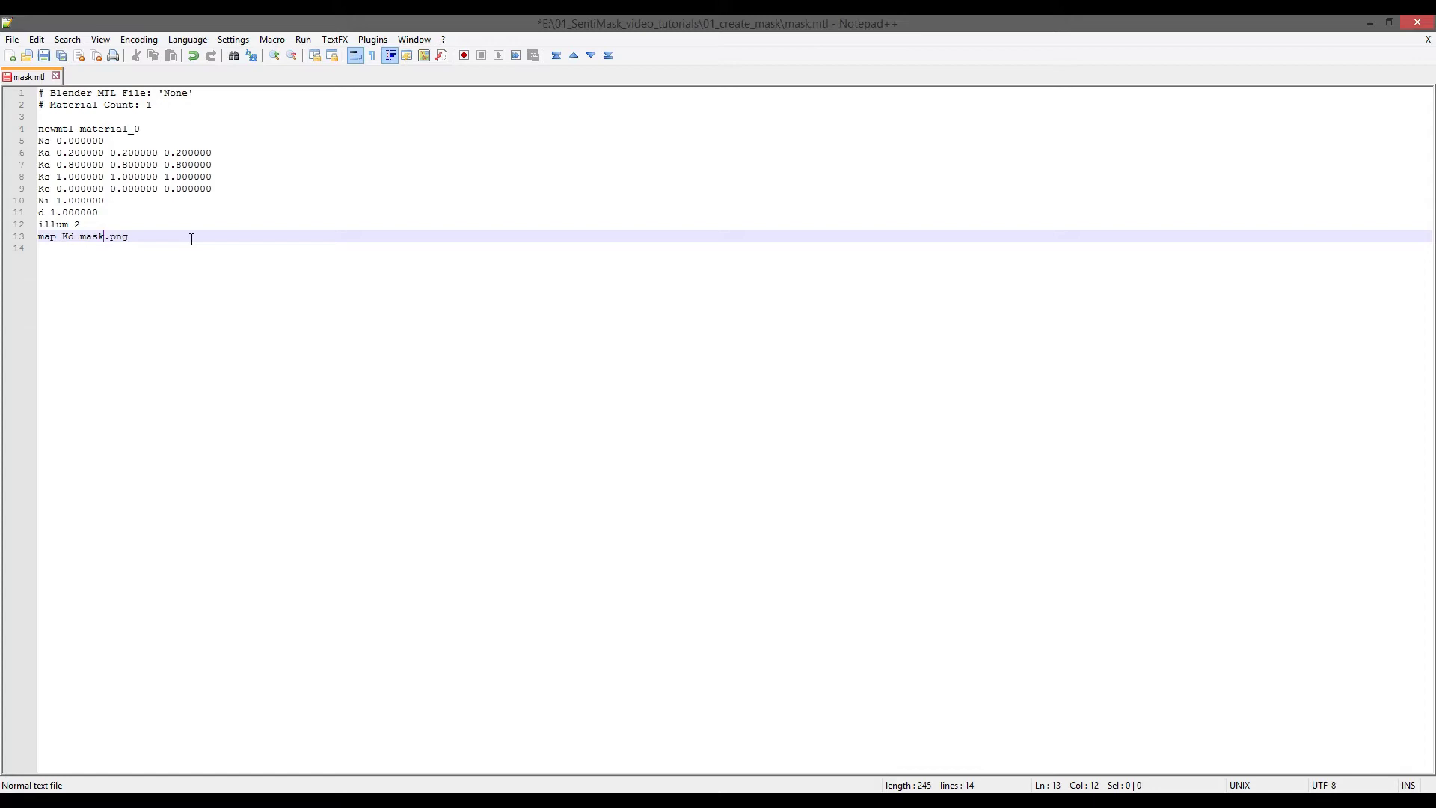
pyautogui.hotkey('ctrl', 's')
pyautogui.click(1416, 25)
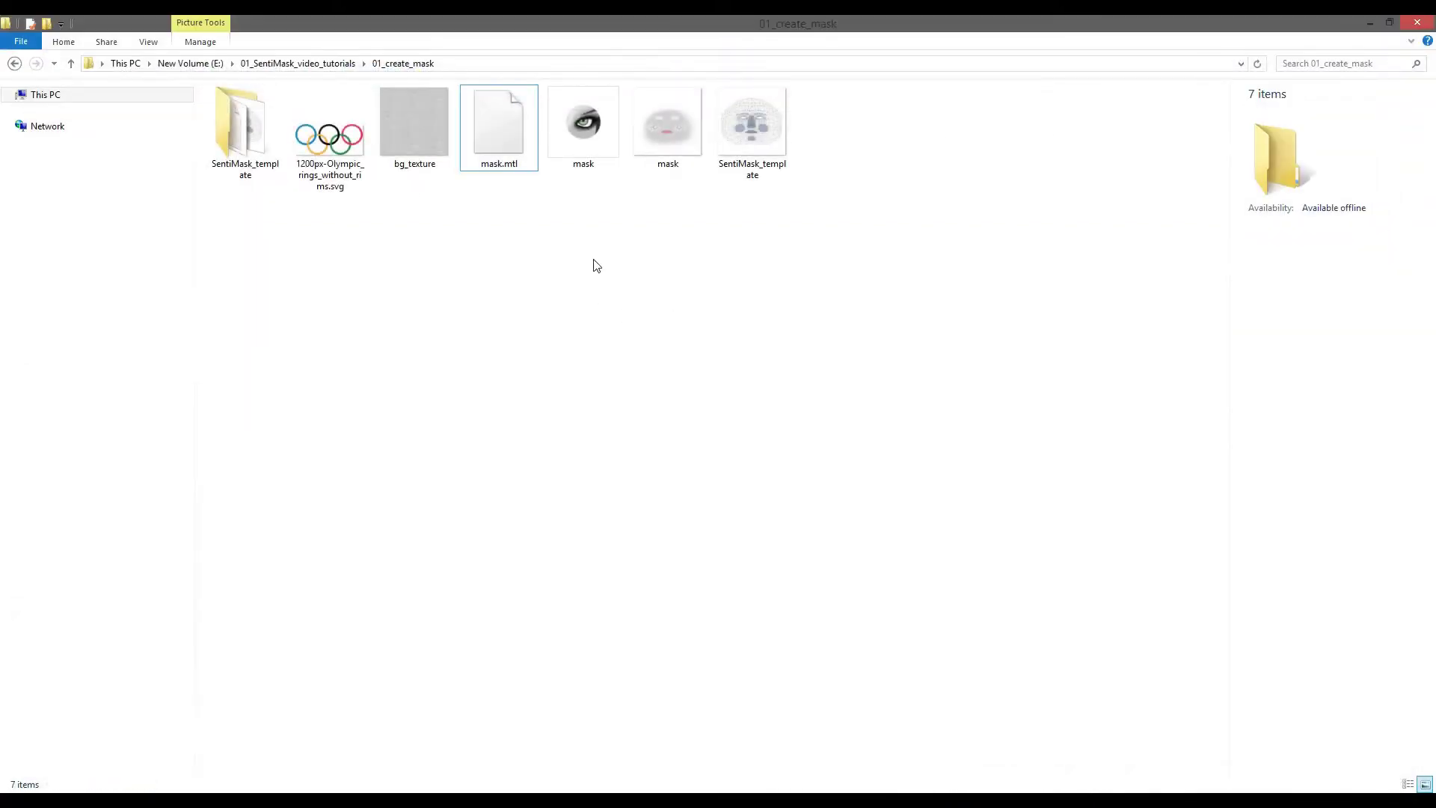
pyautogui.doubleClick(585, 126)
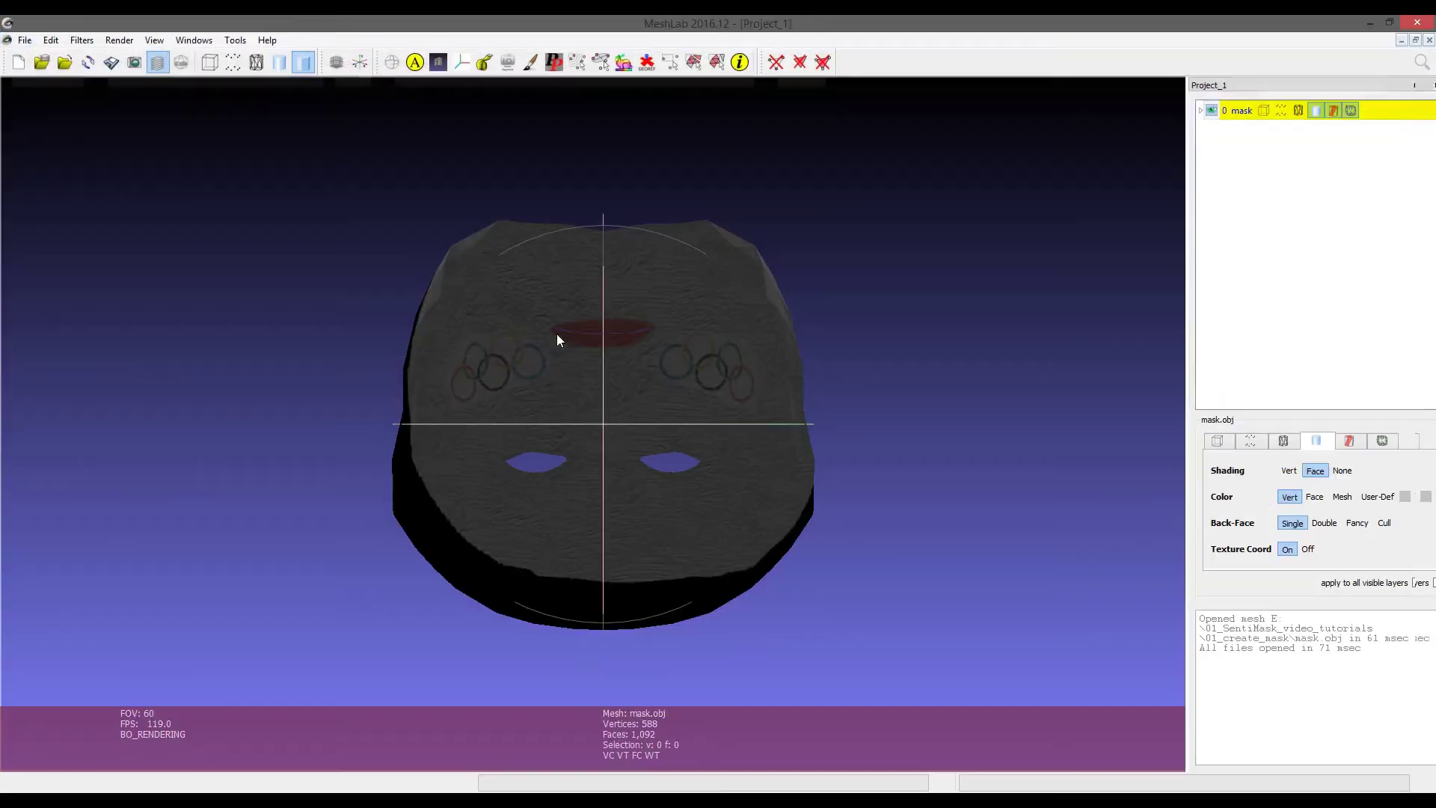
pyautogui.moveTo(557, 334); pyautogui.dragTo(560, 358)
pyautogui.moveTo(622, 567)
pyautogui.mouseDown()
pyautogui.moveTo(579, 180)
pyautogui.moveTo(601, 434)
pyautogui.moveTo(595, 346)
pyautogui.moveTo(498, 304)
pyautogui.mouseUp()
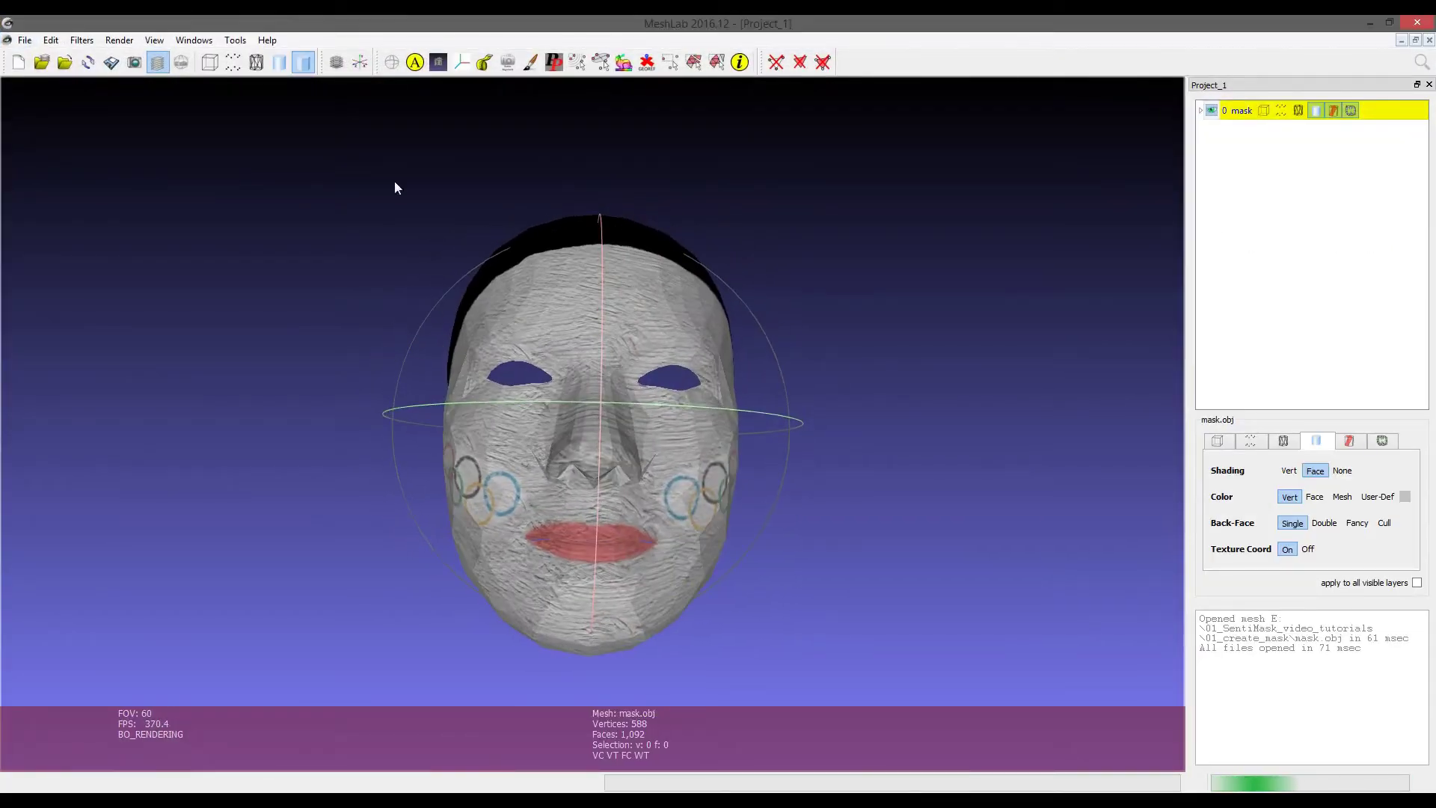
pyautogui.click(281, 67)
pyautogui.moveTo(664, 412)
pyautogui.mouseDown()
pyautogui.moveTo(307, 408)
pyautogui.moveTo(936, 431)
pyautogui.moveTo(502, 417)
pyautogui.moveTo(567, 374)
pyautogui.moveTo(713, 396)
pyautogui.moveTo(661, 437)
pyautogui.moveTo(634, 490)
pyautogui.moveTo(609, 308)
pyautogui.mouseUp()
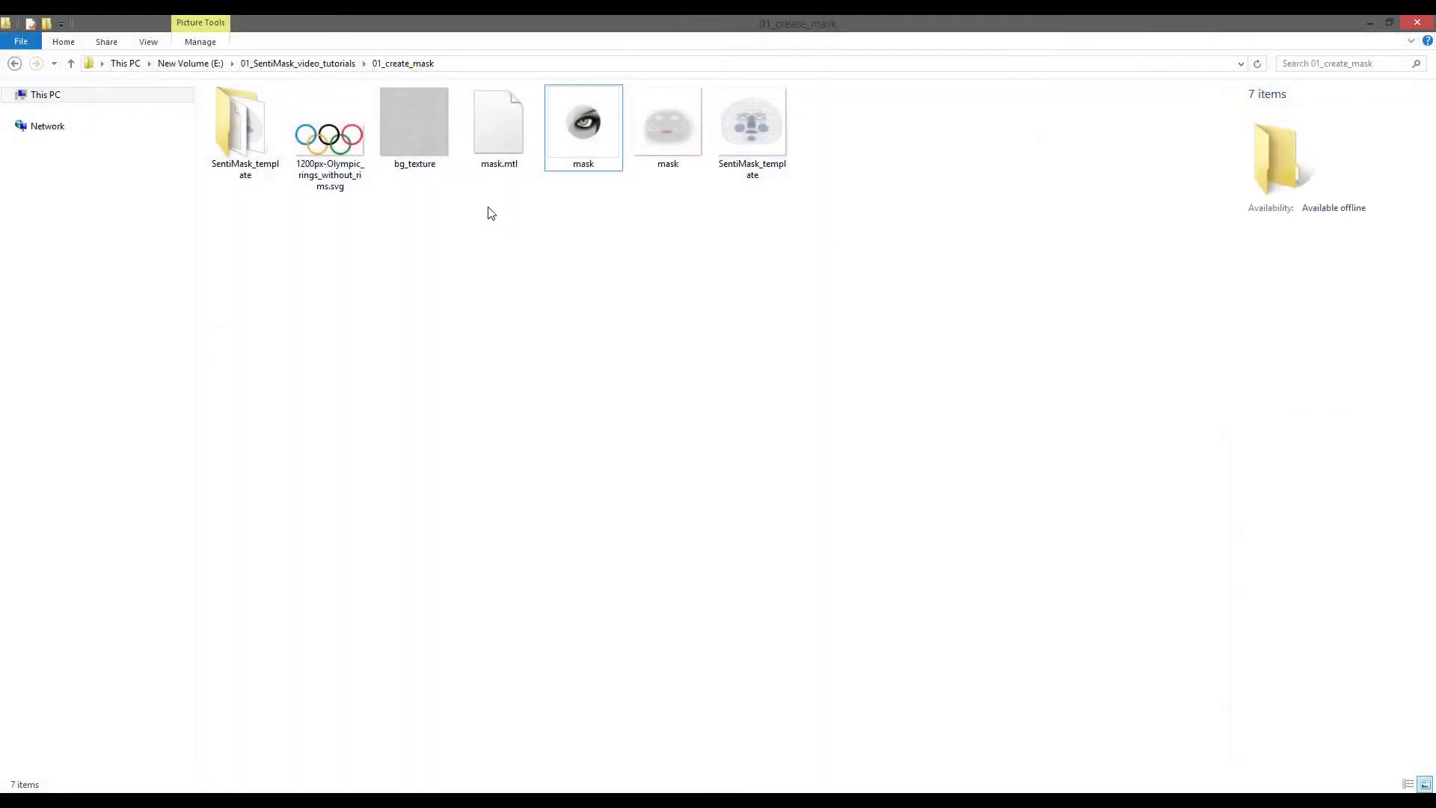
pyautogui.moveTo(488, 209); pyautogui.dragTo(654, 119)
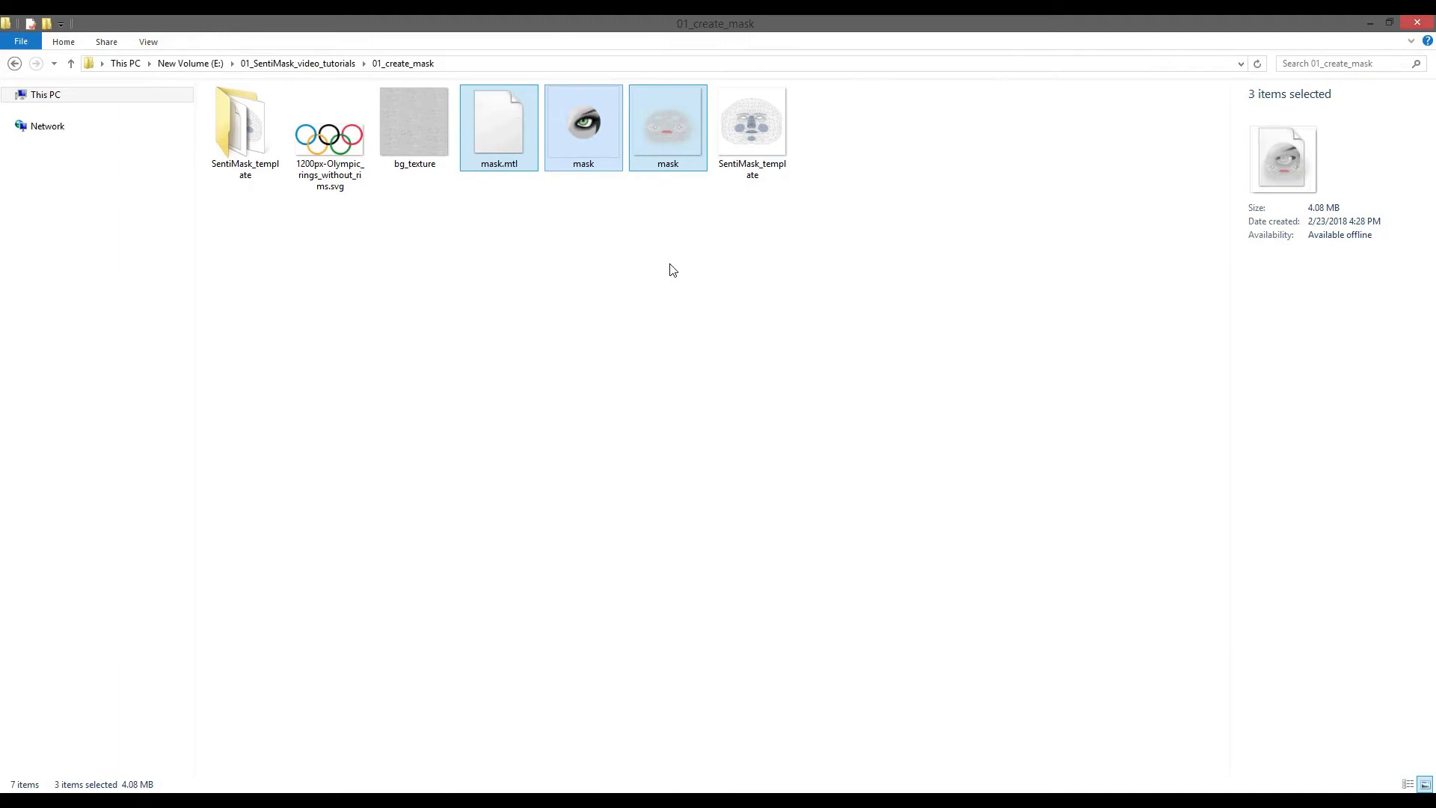
# - Navigate to the SentiMask_1_0_SDK_Trial Bin\Win64_x64 folder
pyautogui.click(298, 64)
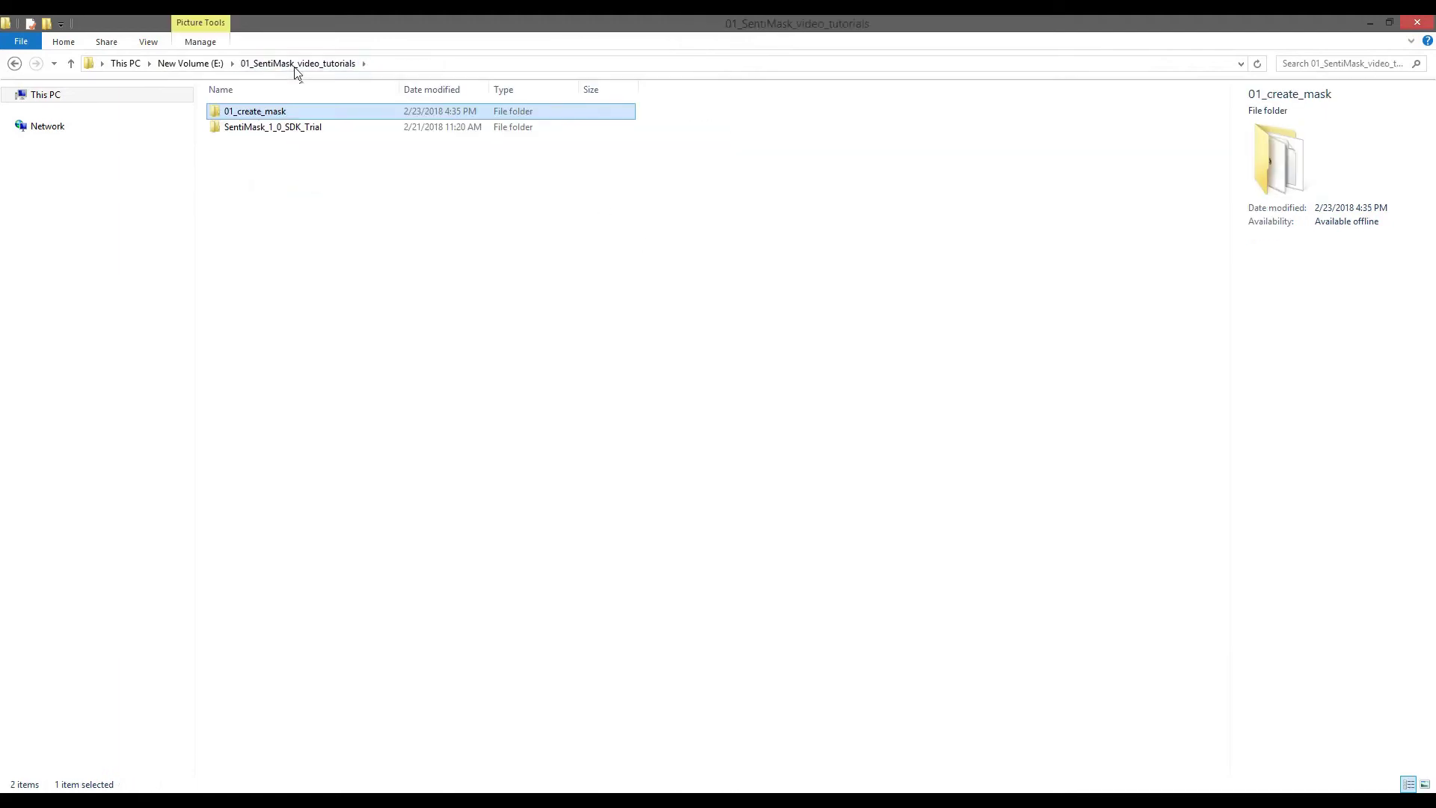
pyautogui.doubleClick(270, 127)
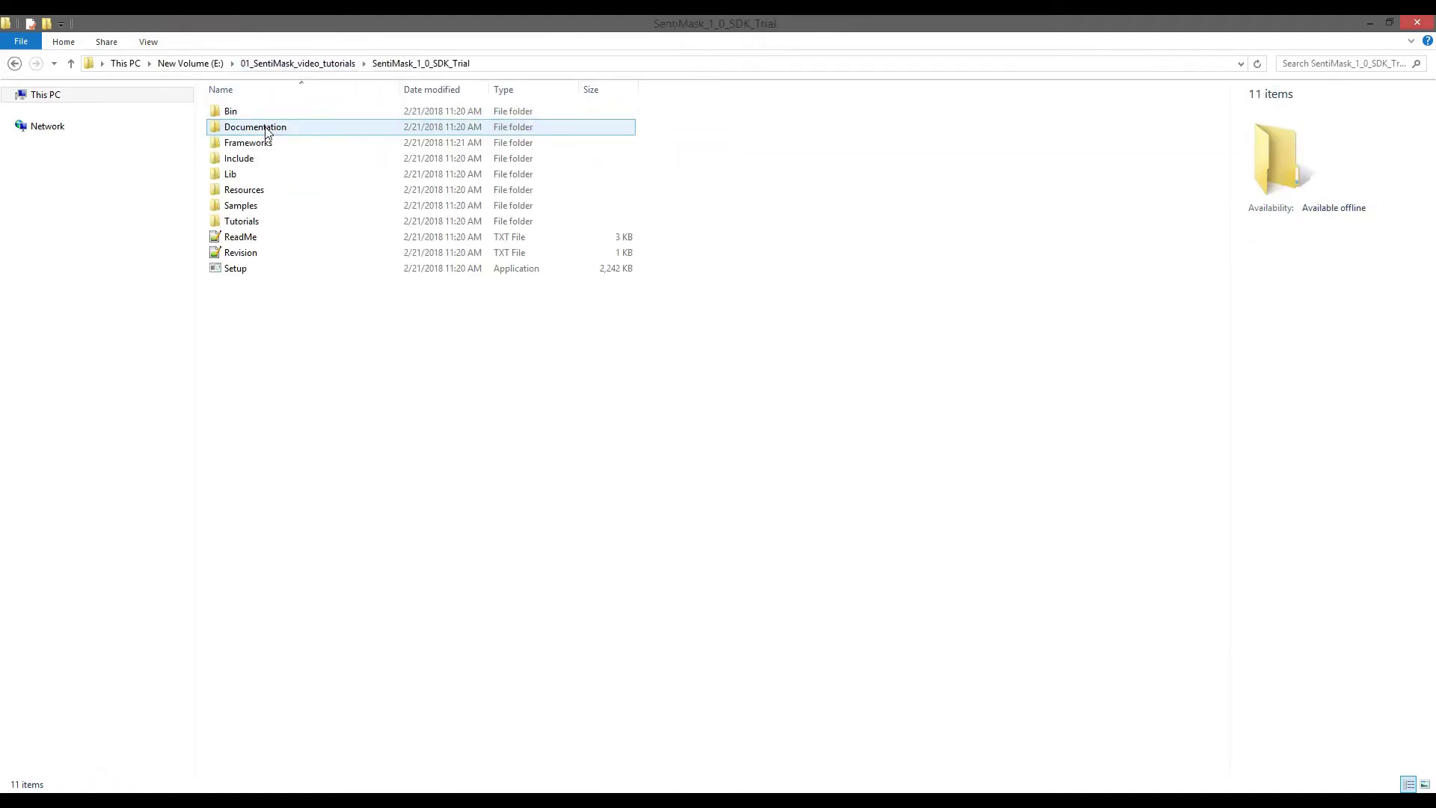
pyautogui.doubleClick(246, 116)
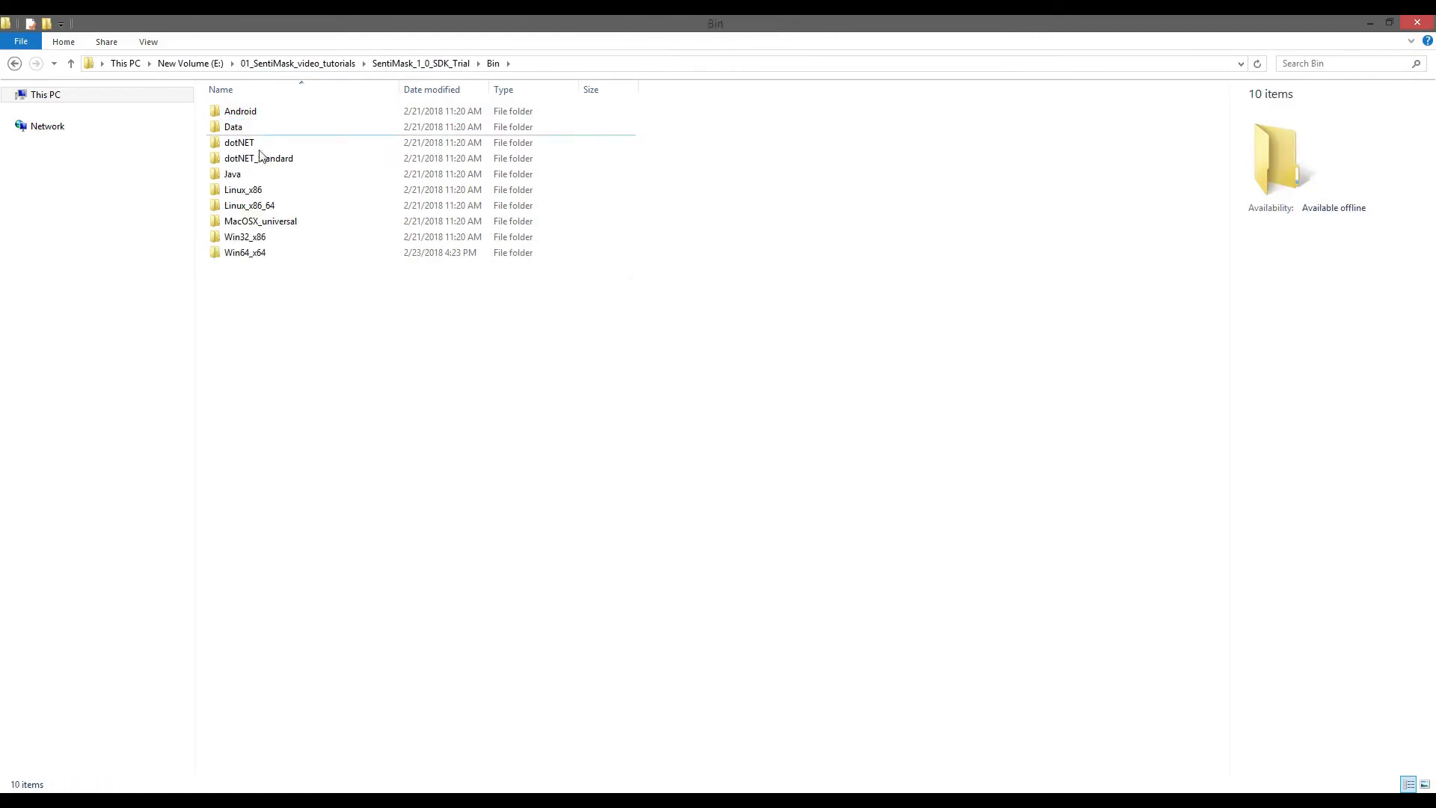
pyautogui.click(258, 256)
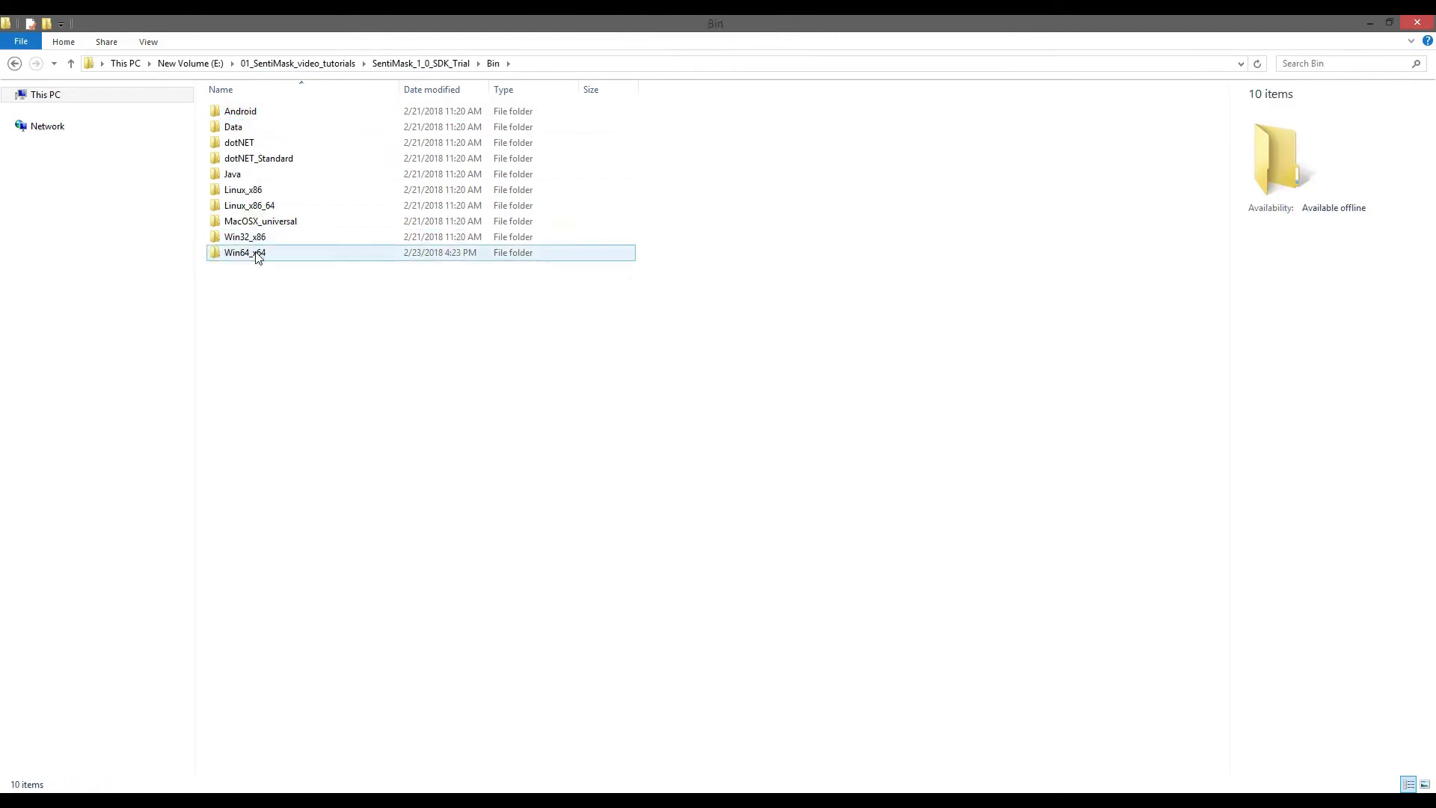
pyautogui.doubleClick(257, 256)
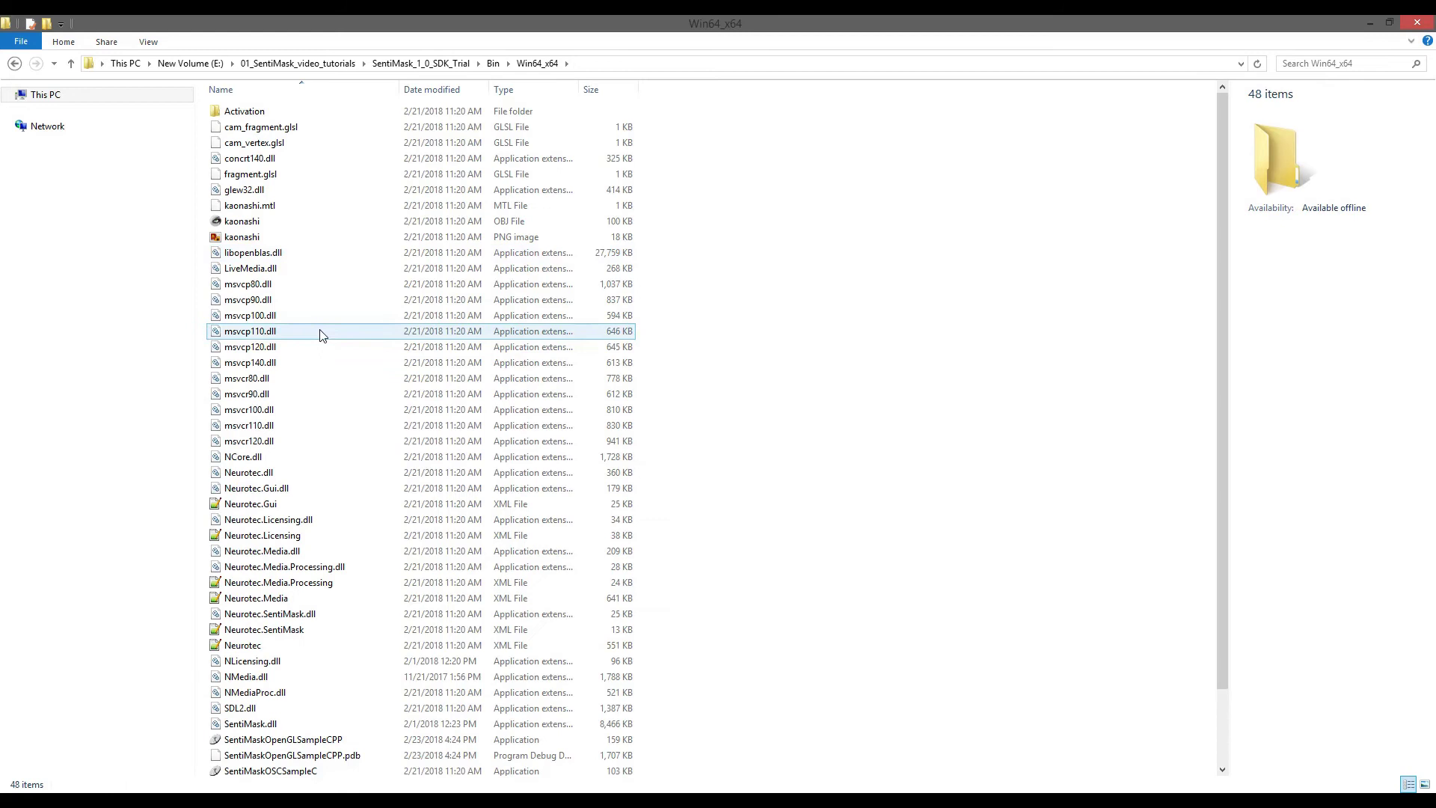
# - Paste mask.mtl, mask.obj and mask.png there and launch SentiMaskOpenGLSampleCPP
pyautogui.hotkey('ctrl', 'v')
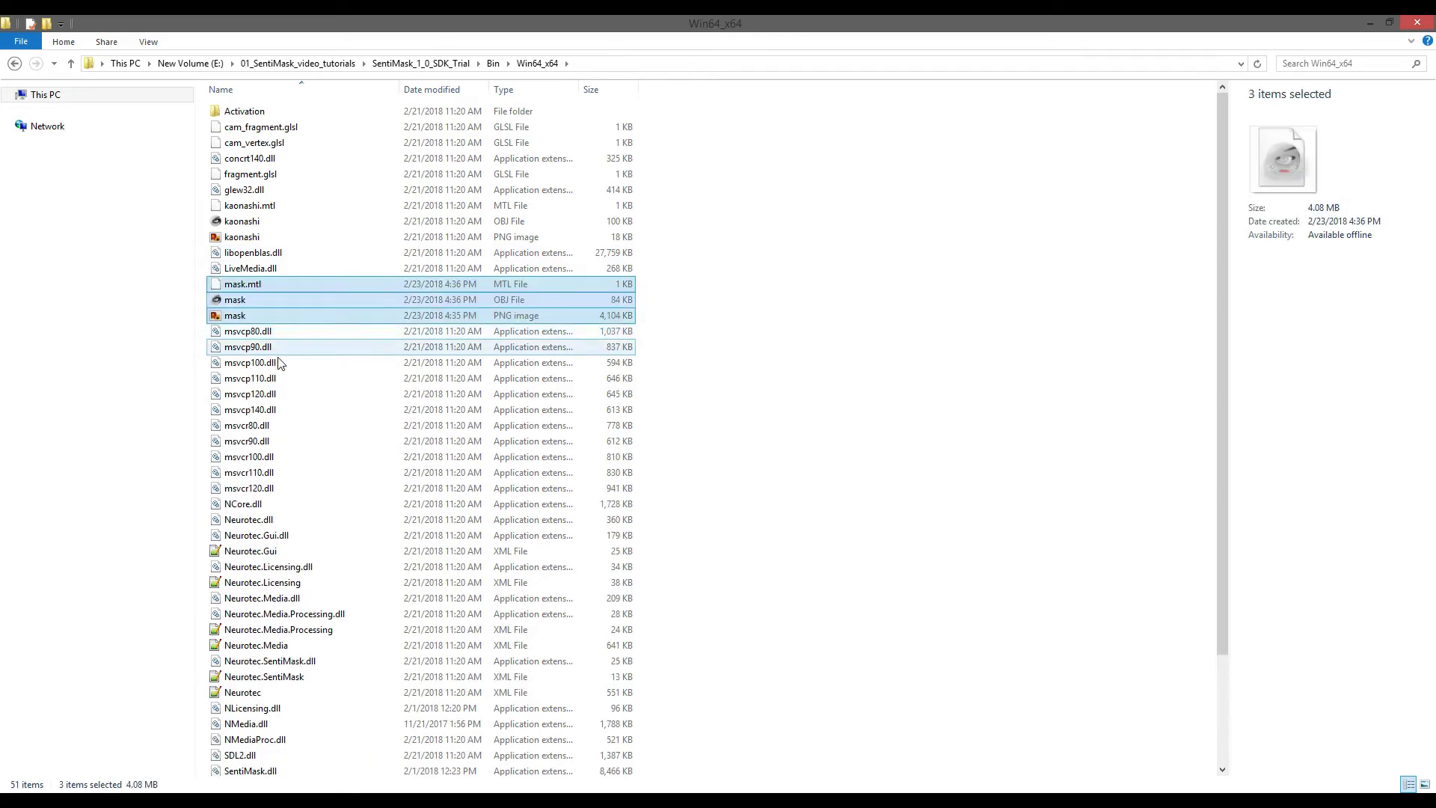
pyautogui.click(275, 365)
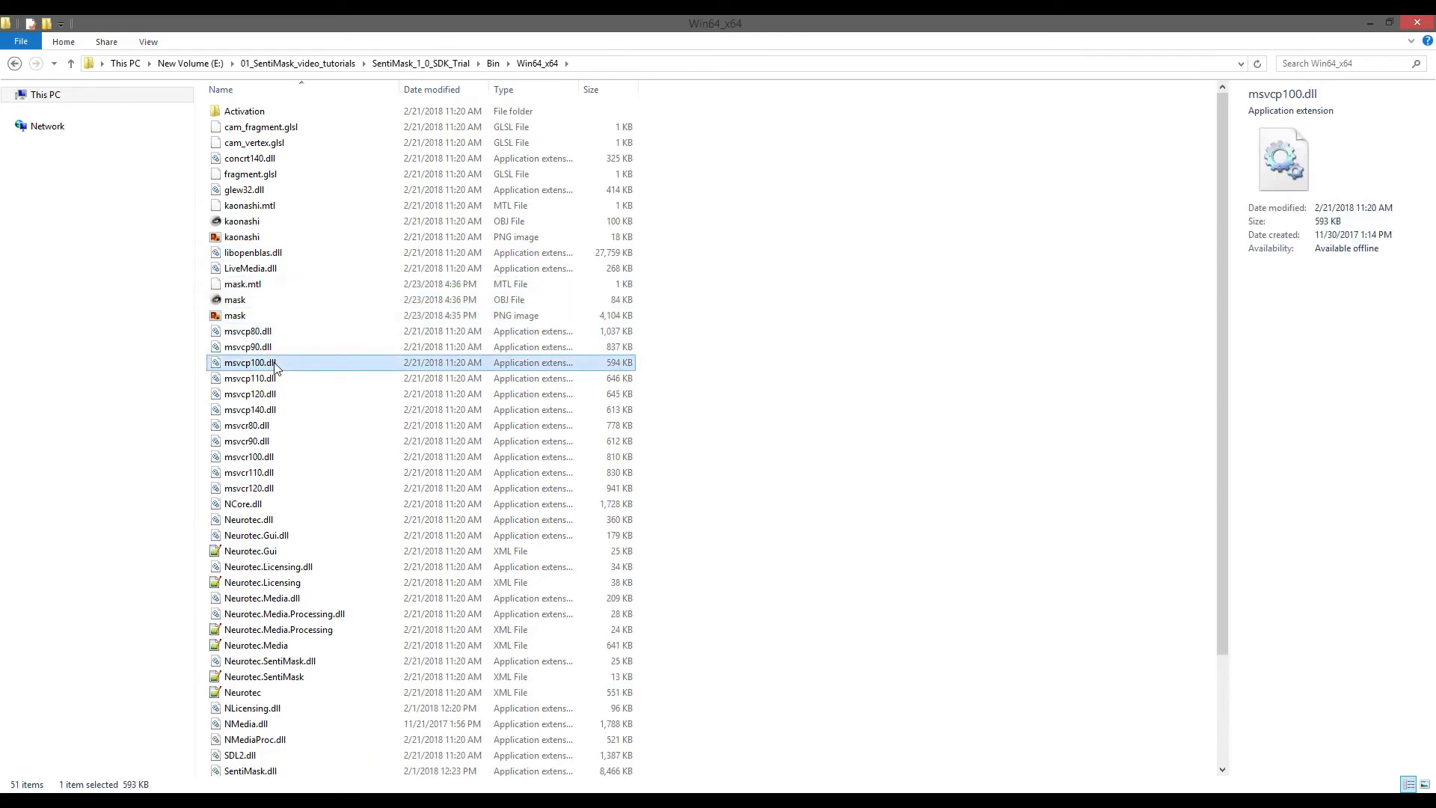
pyautogui.scroll(-3, 304, 469)
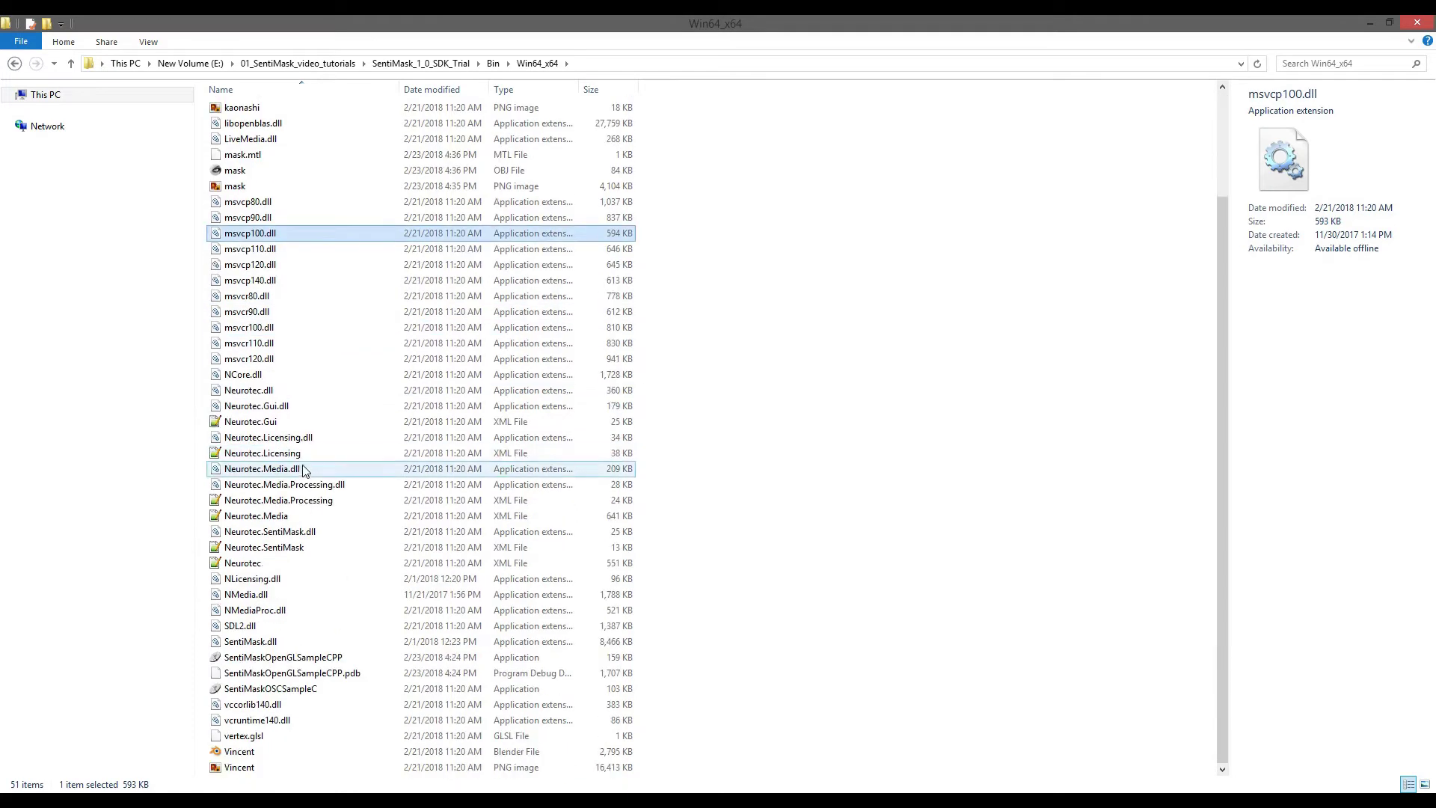
pyautogui.doubleClick(336, 660)
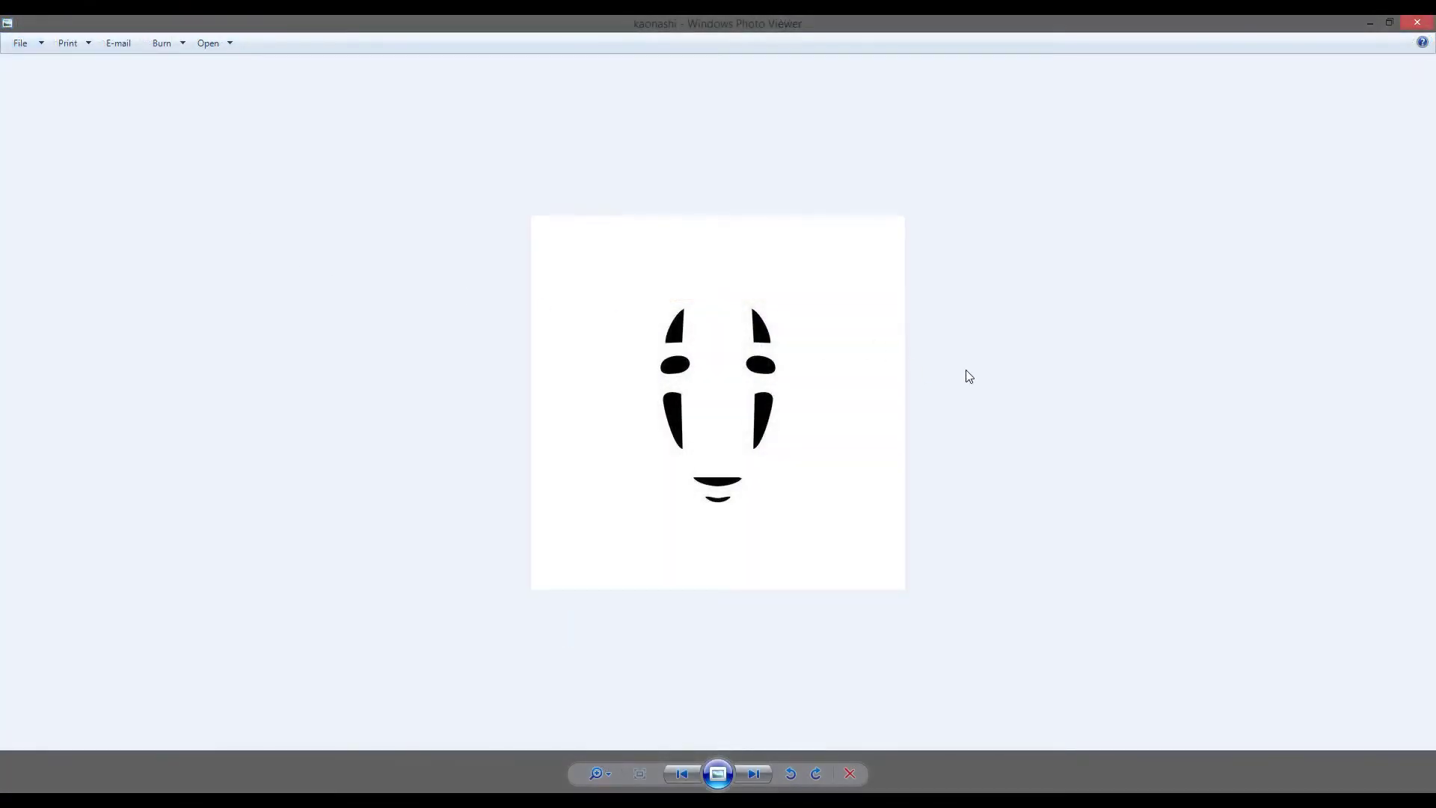
# - Close the kaonashi image and browse to Samples\SentiMask\CPP\SentiMaskOpenGLSampleCPP
pyautogui.click(1418, 24)
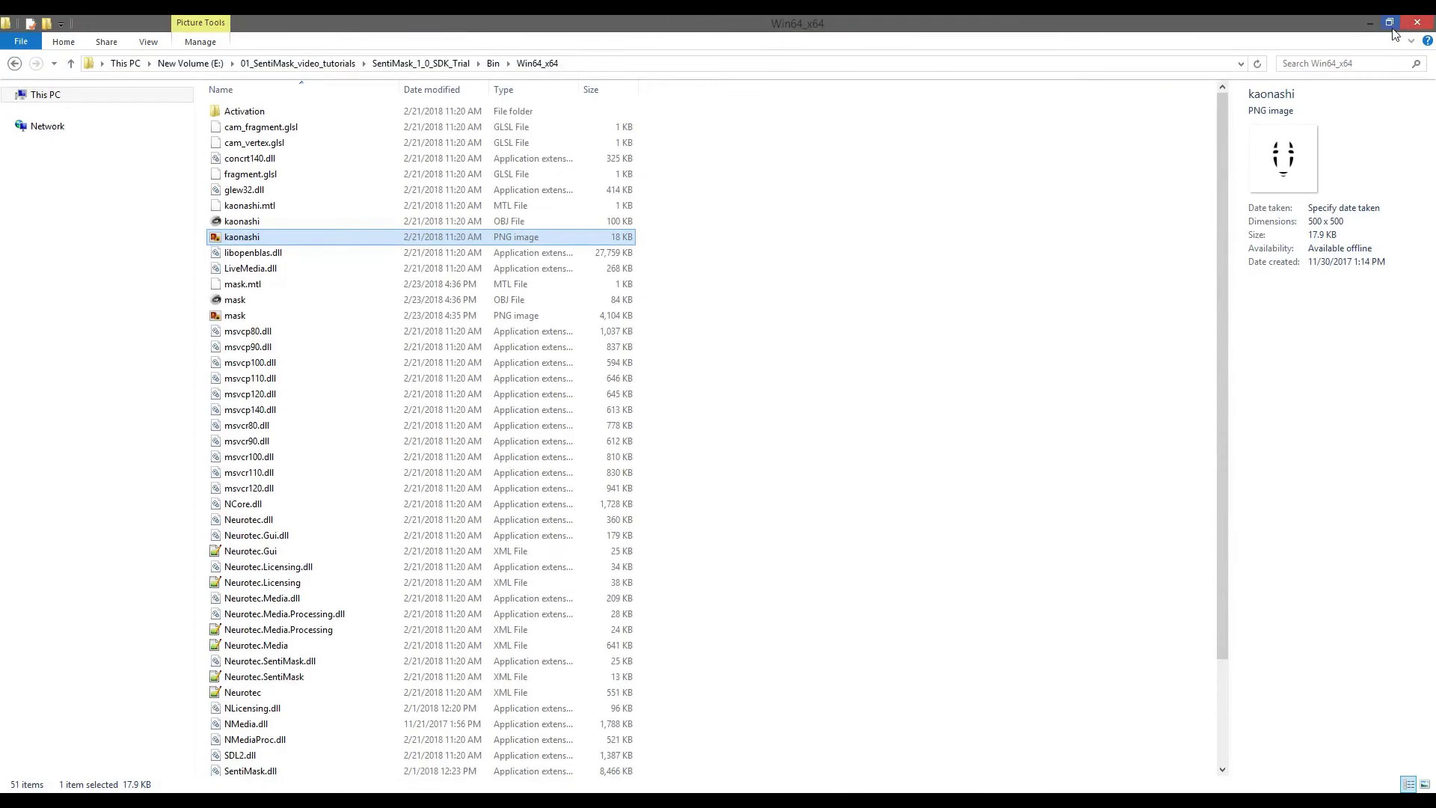
pyautogui.click(439, 381)
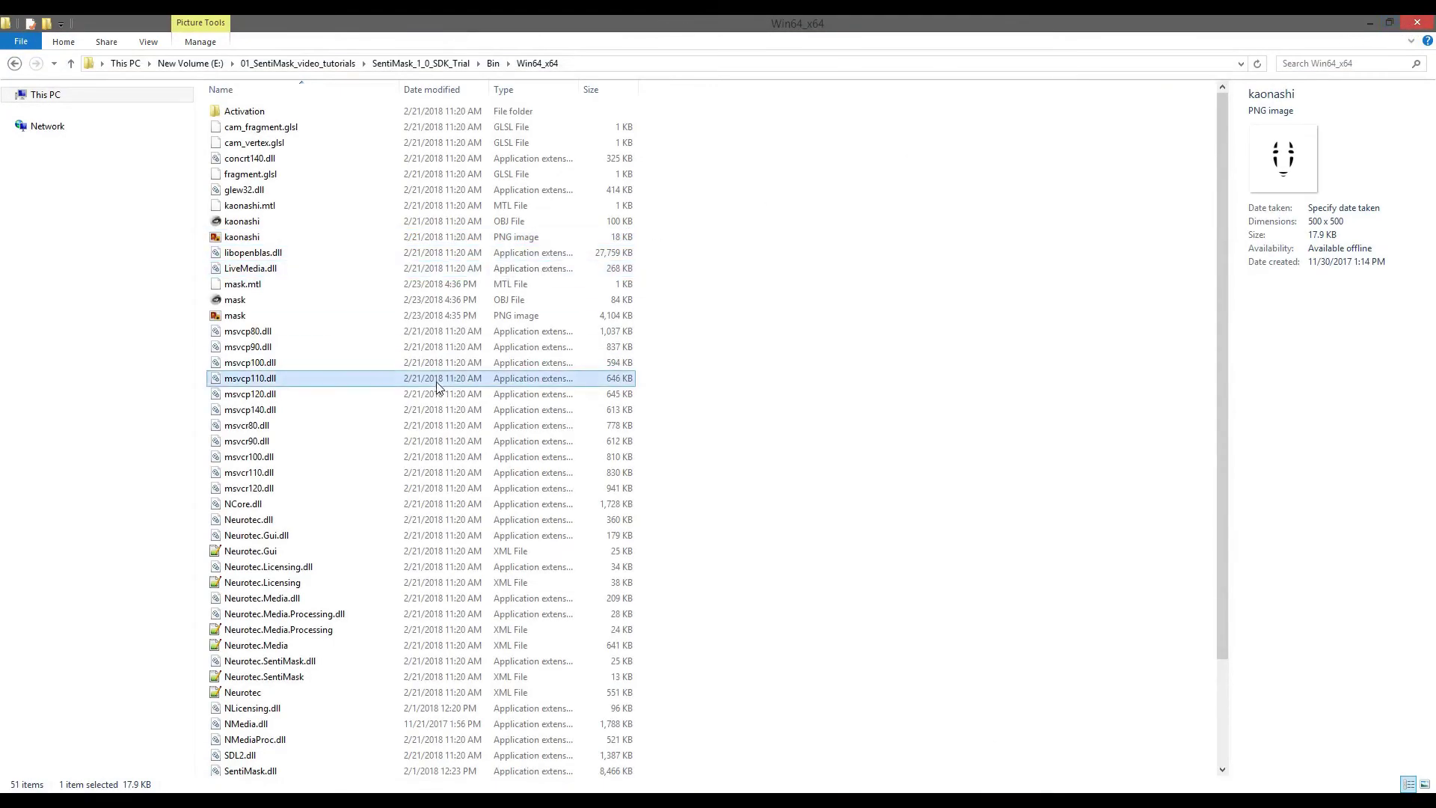
pyautogui.click(428, 64)
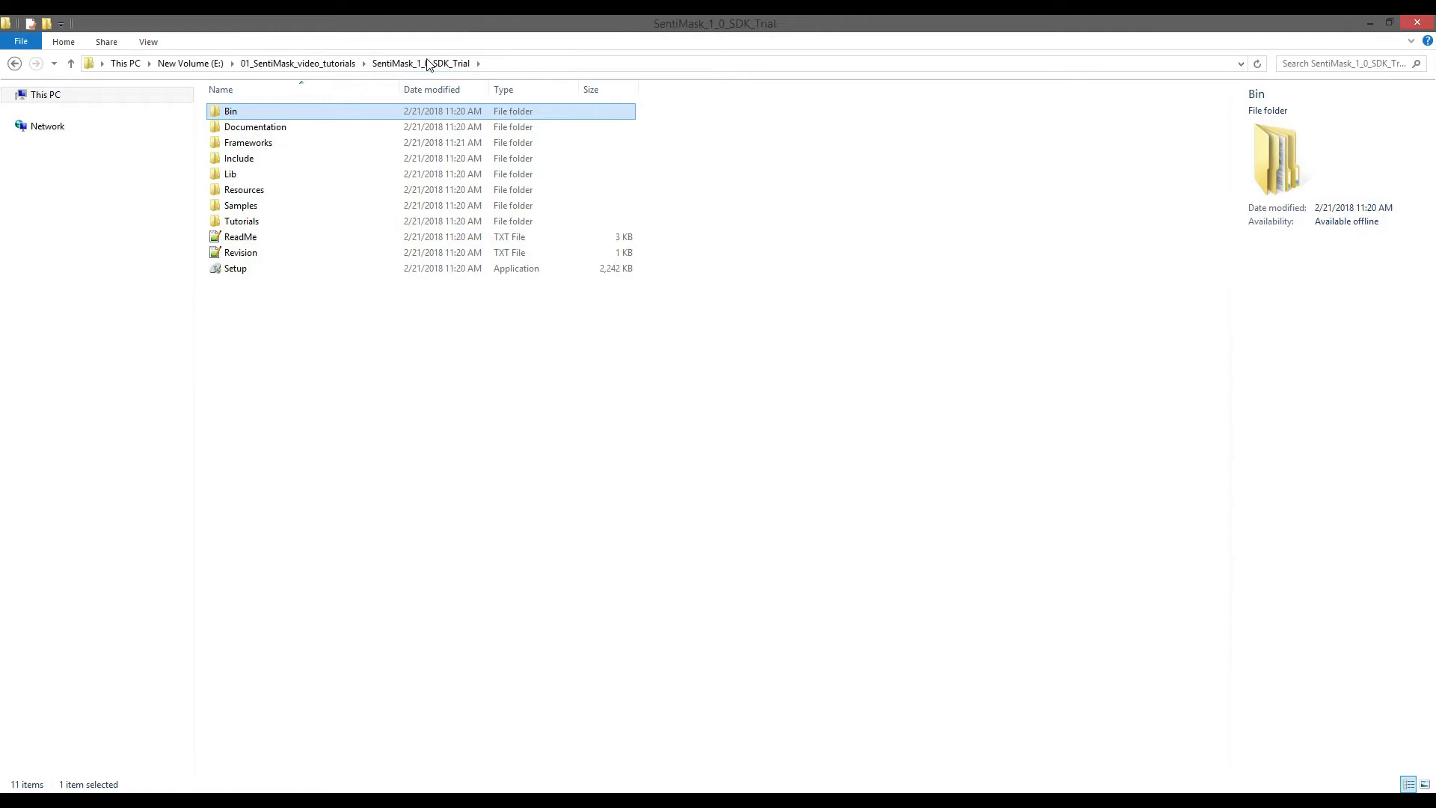
pyautogui.doubleClick(250, 210)
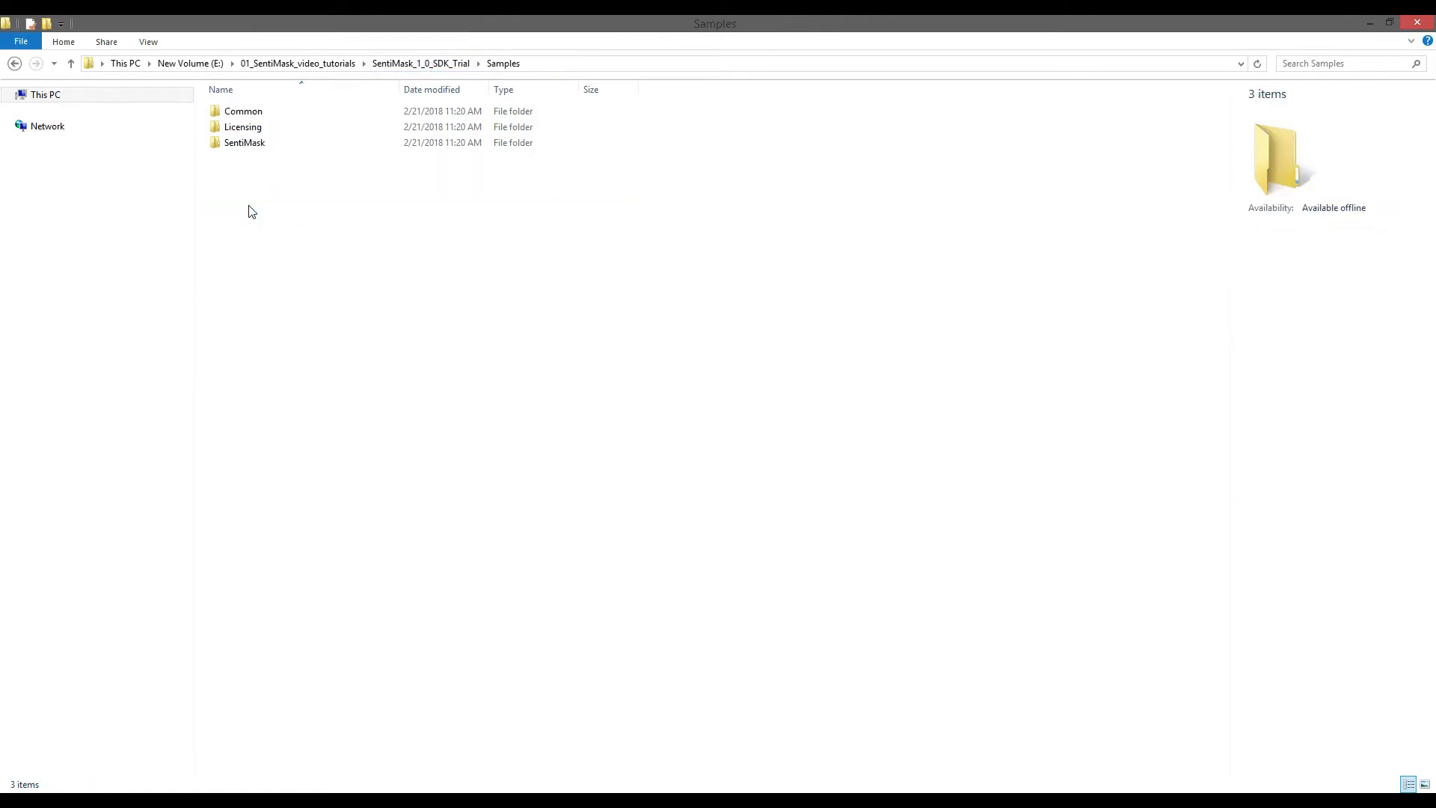
pyautogui.doubleClick(260, 145)
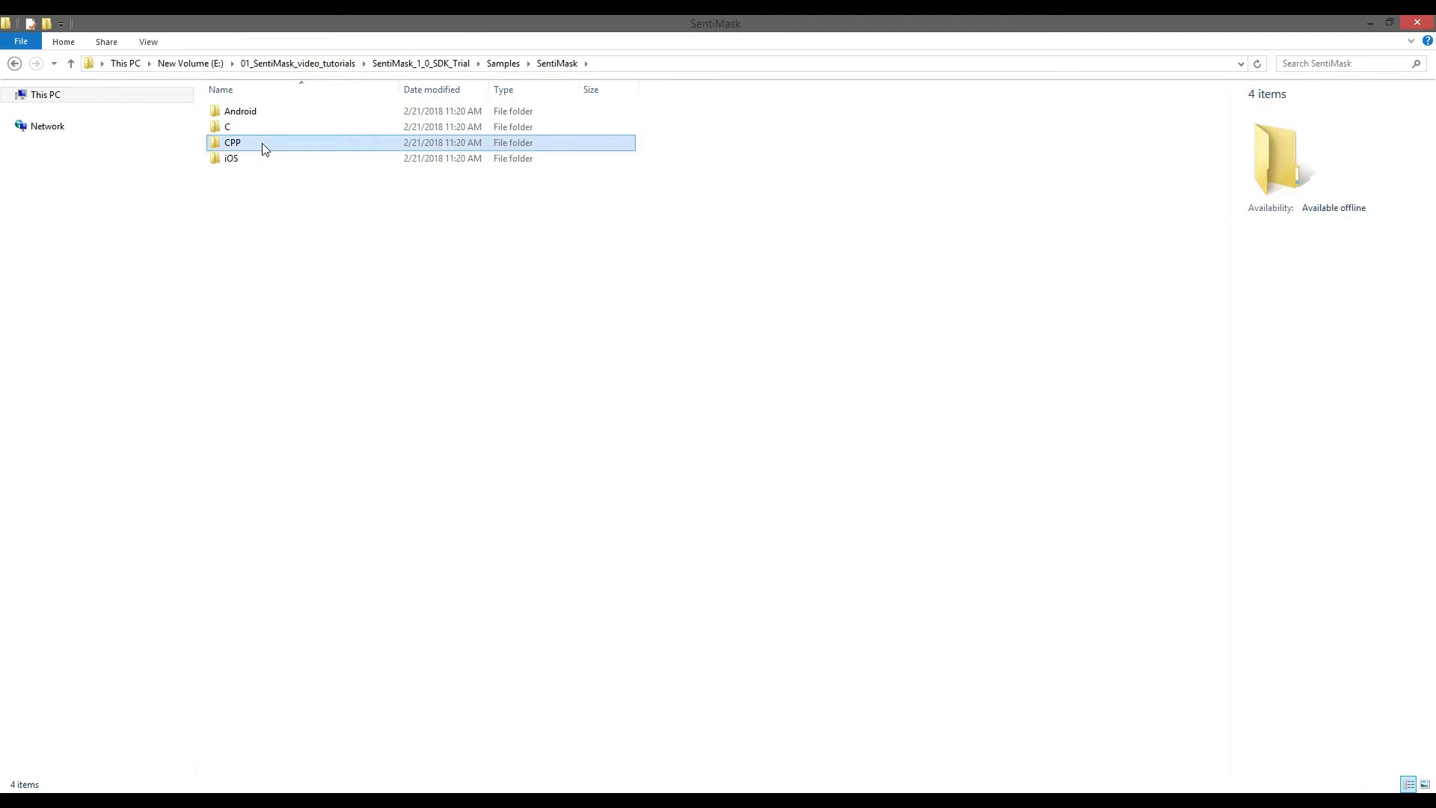
pyautogui.doubleClick(264, 149)
pyautogui.doubleClick(283, 117)
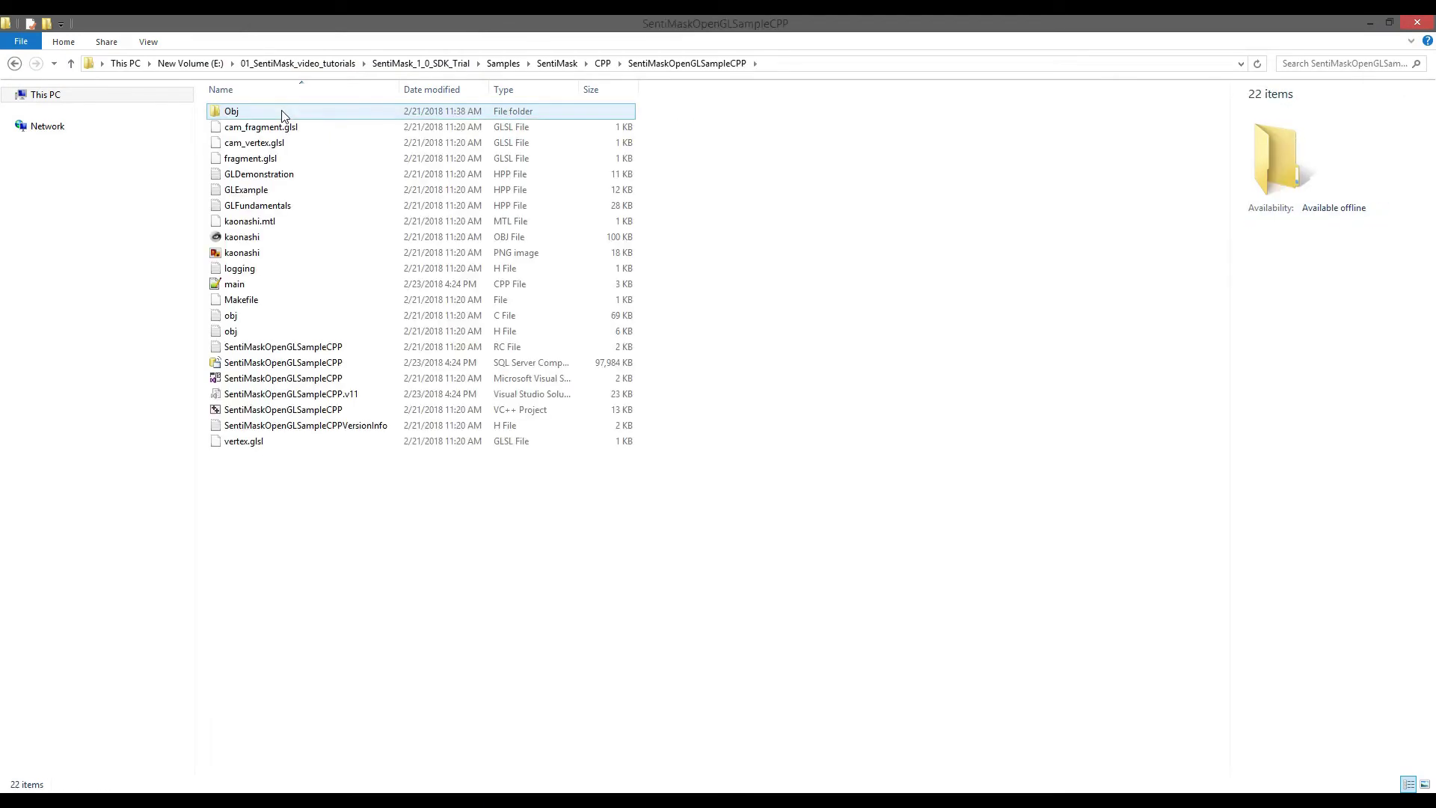
# - Open the sample solution and replace 'kaonashi' with 'mask' on line 102 of main.cpp
pyautogui.click(297, 383)
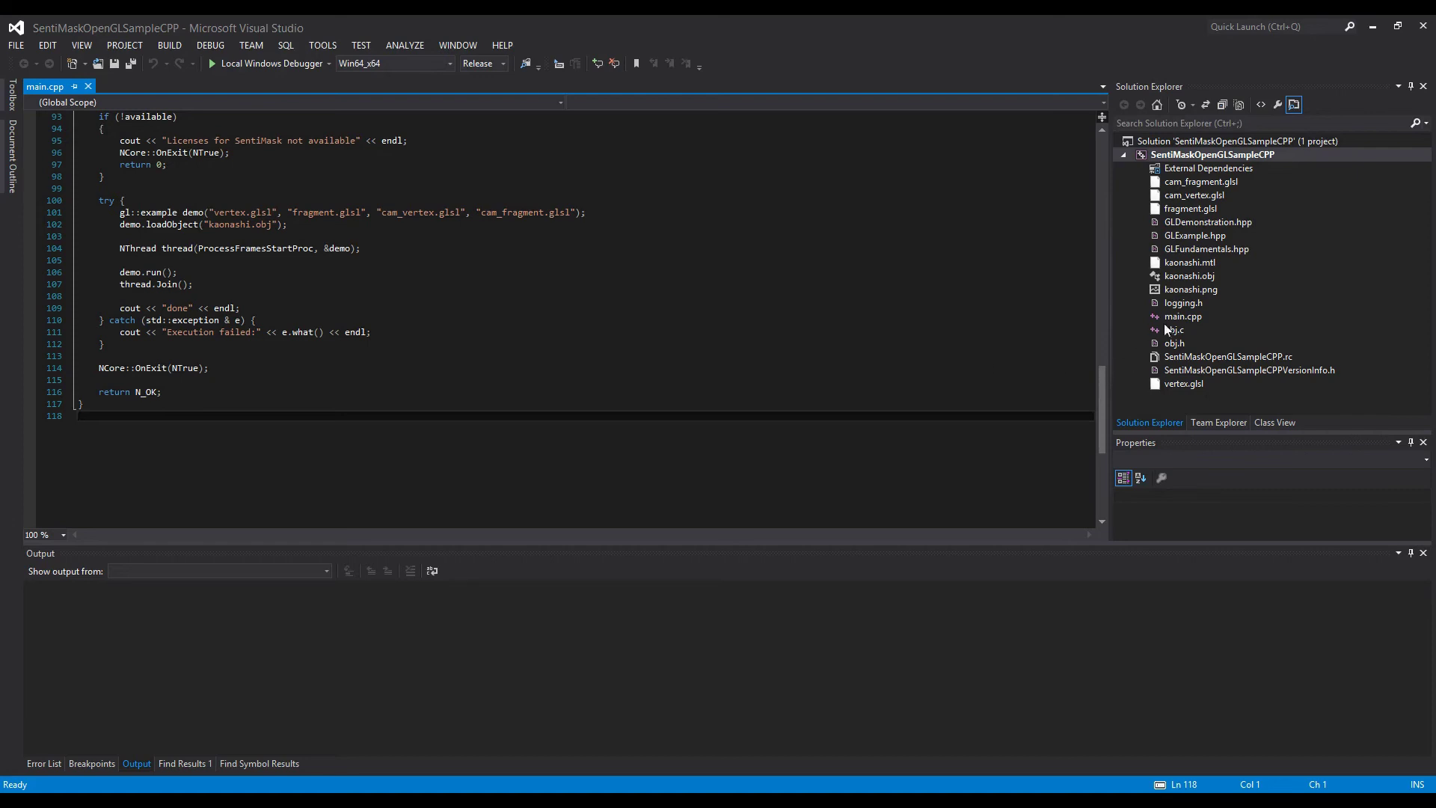
pyautogui.moveTo(1183, 316)
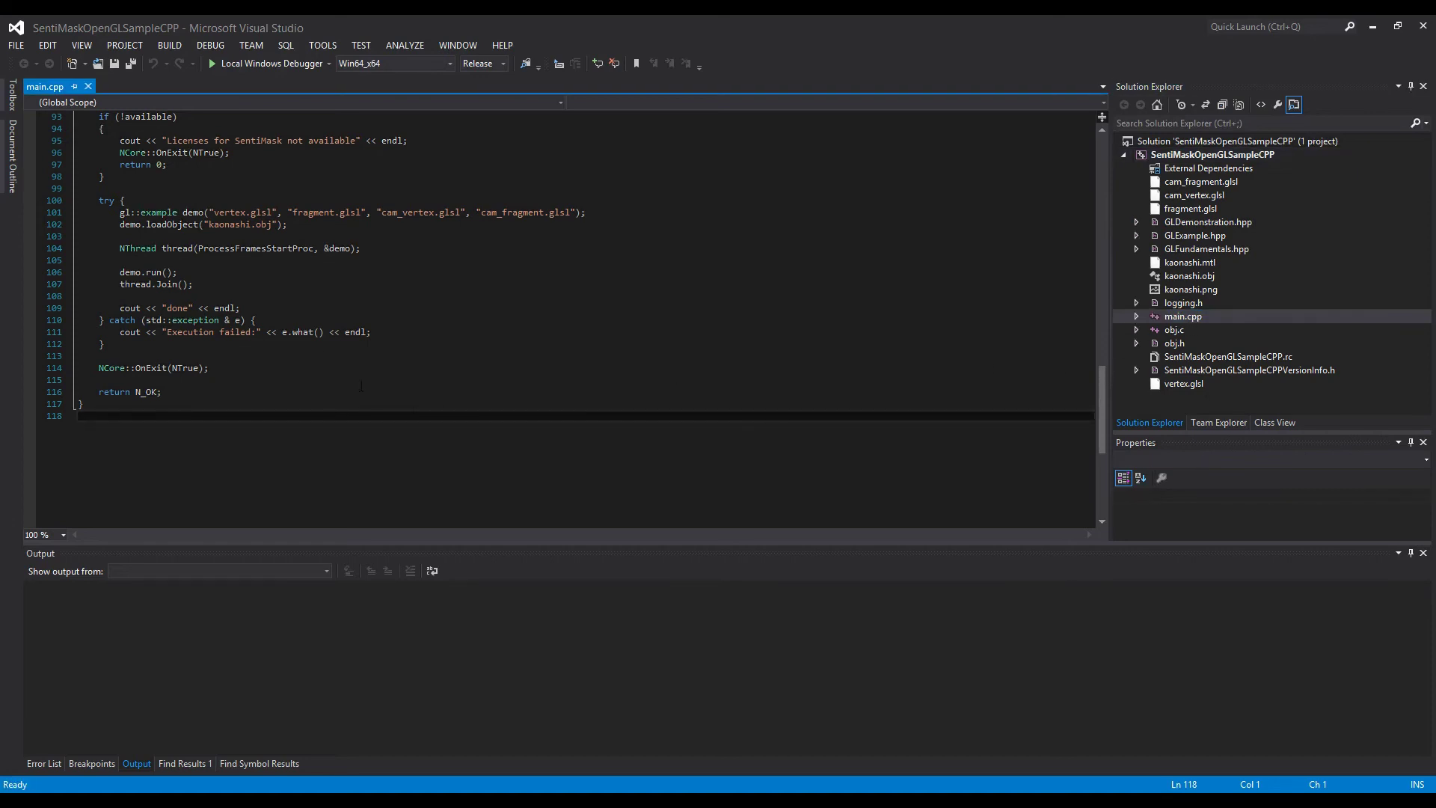
pyautogui.click(169, 225)
pyautogui.scroll(4, 168, 369)
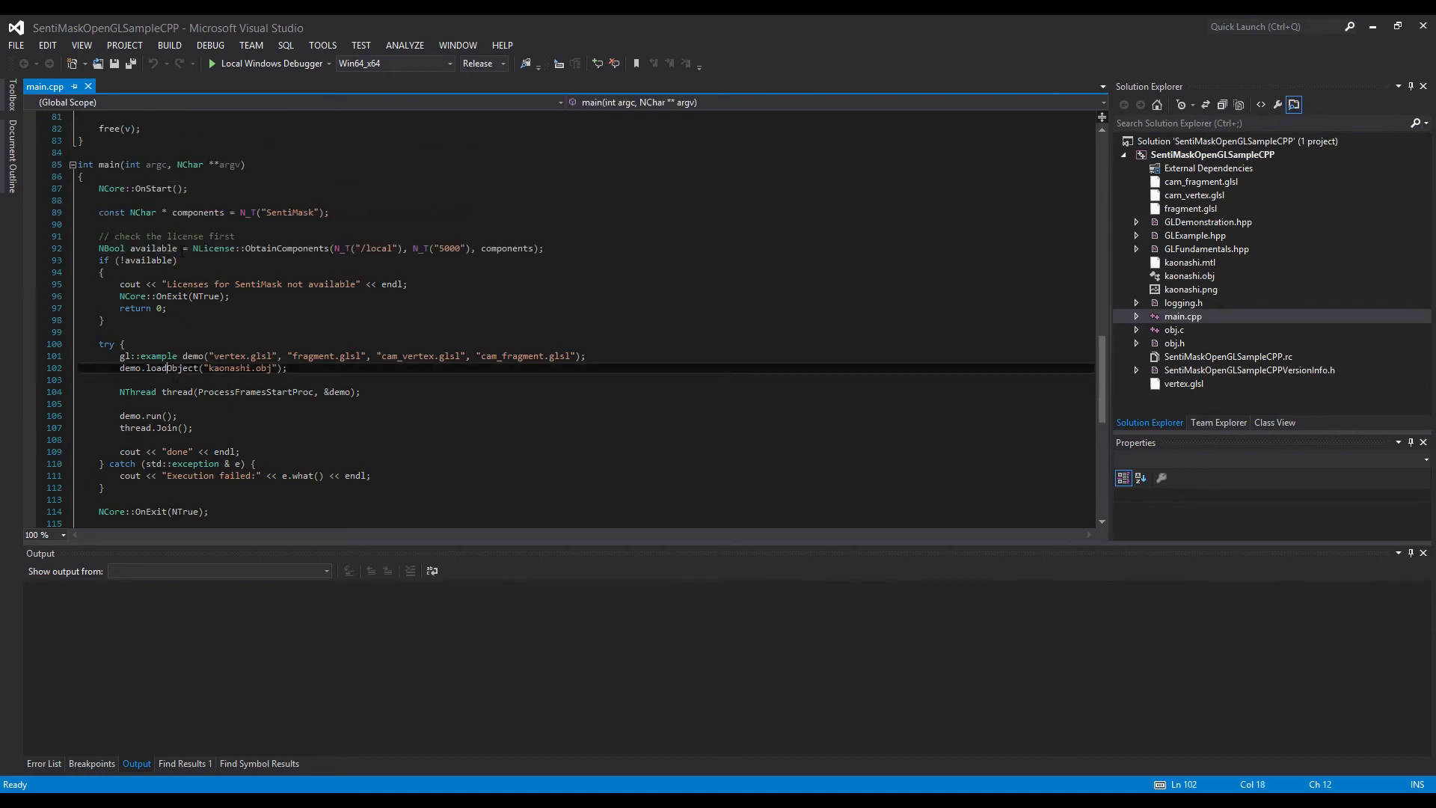
pyautogui.moveTo(1100, 361); pyautogui.dragTo(1097, 416)
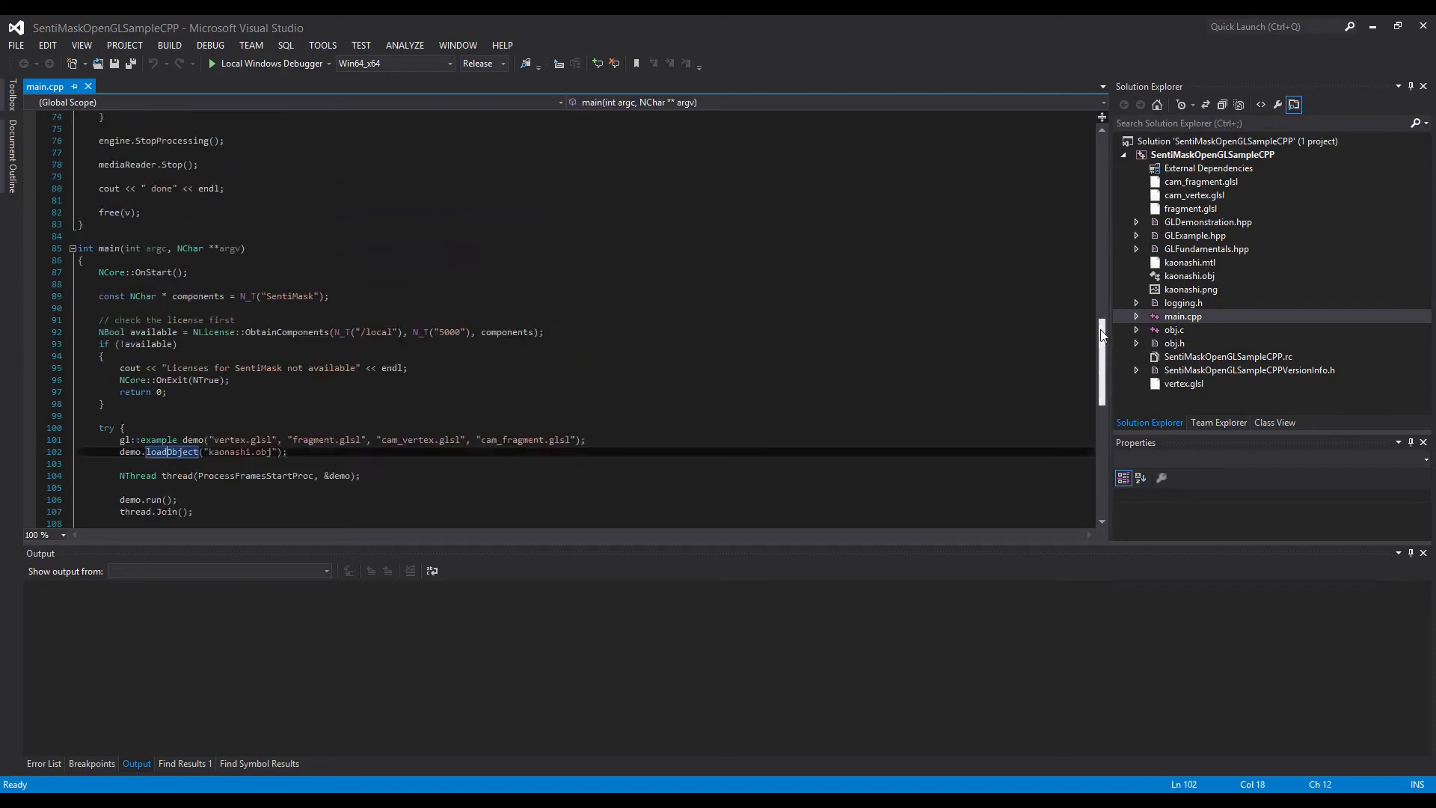
pyautogui.scroll(1, 408, 261)
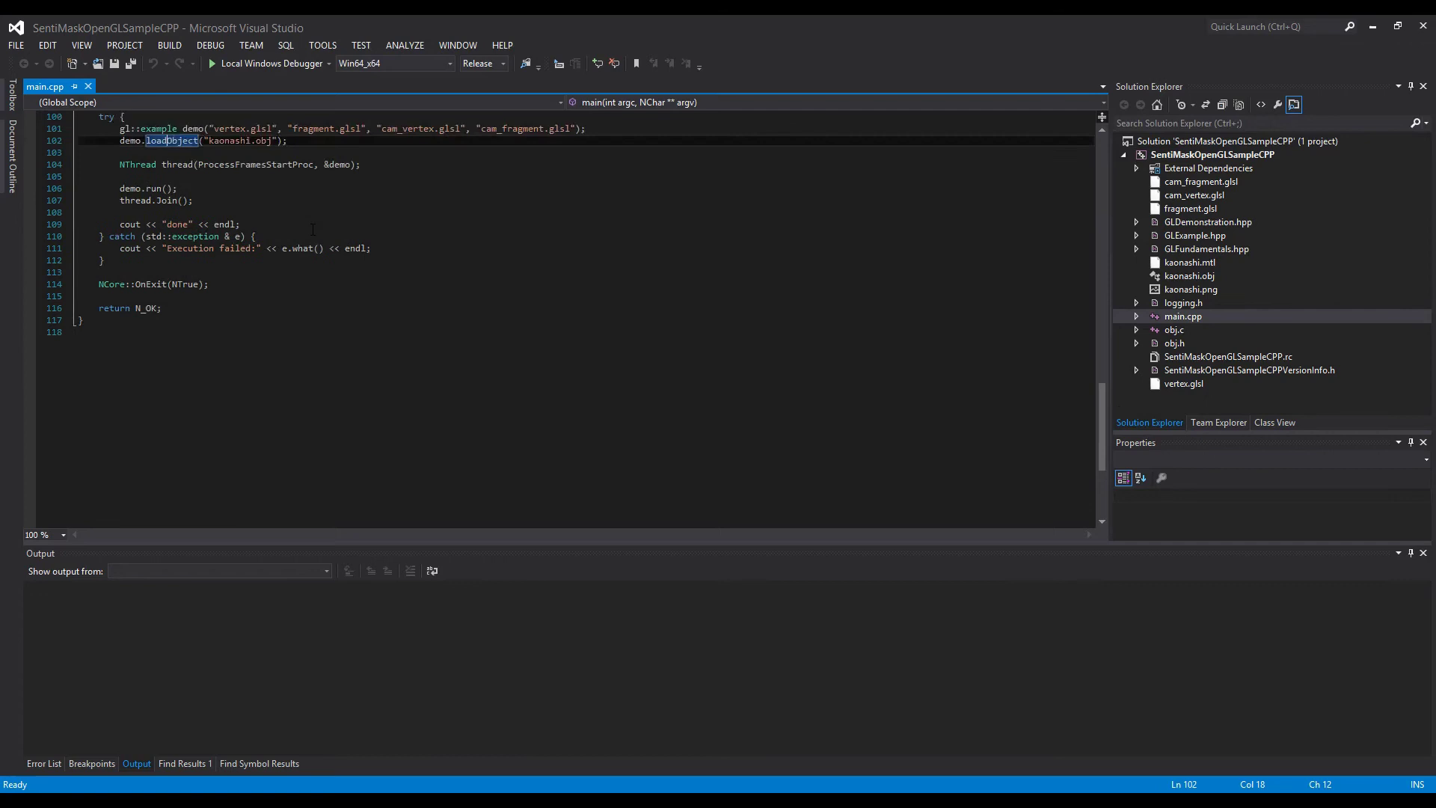
pyautogui.scroll(2, 407, 261)
pyautogui.doubleClick(216, 213)
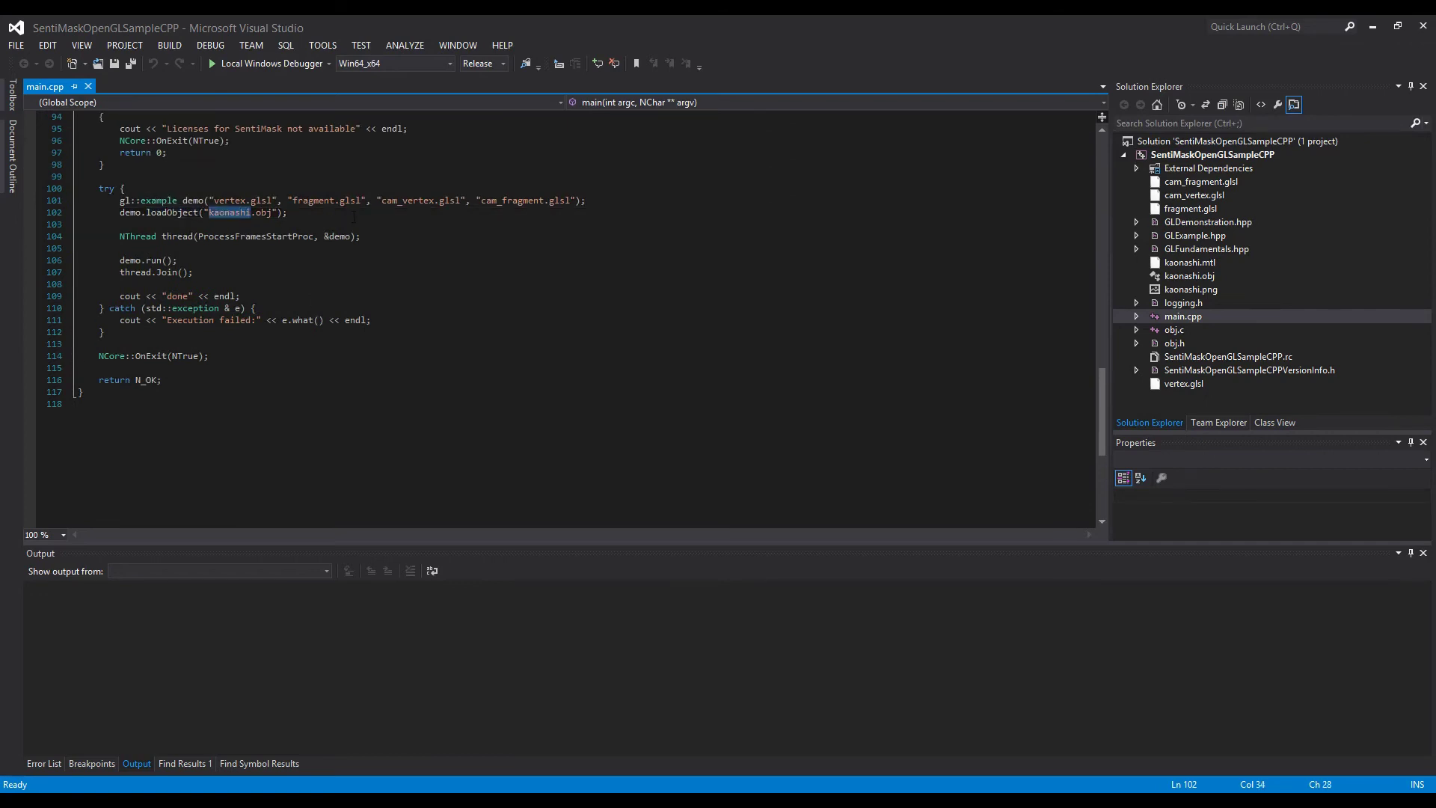
pyautogui.write('mask')
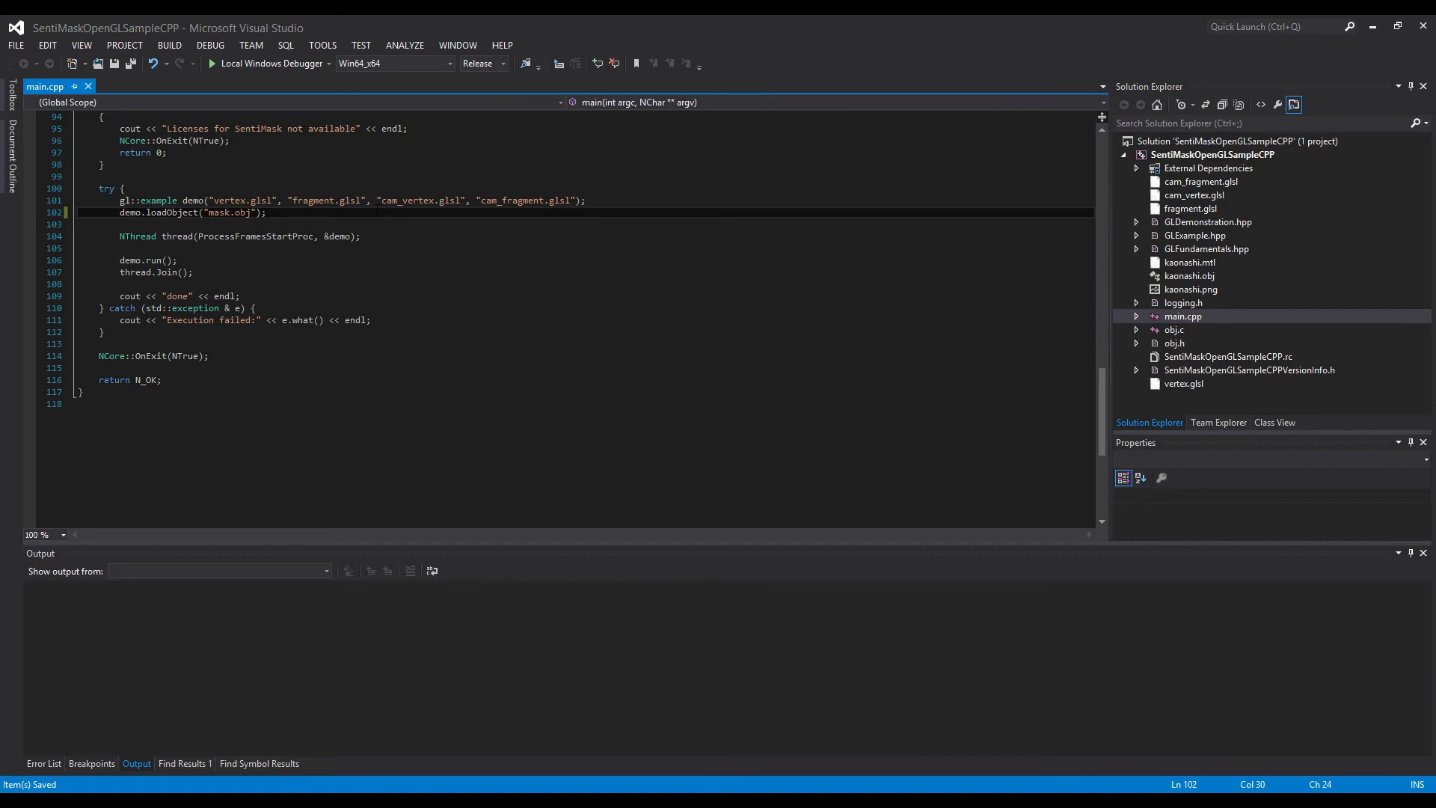
# - Keep the Release configuration and the Win64_x64 platform
pyautogui.click(504, 64)
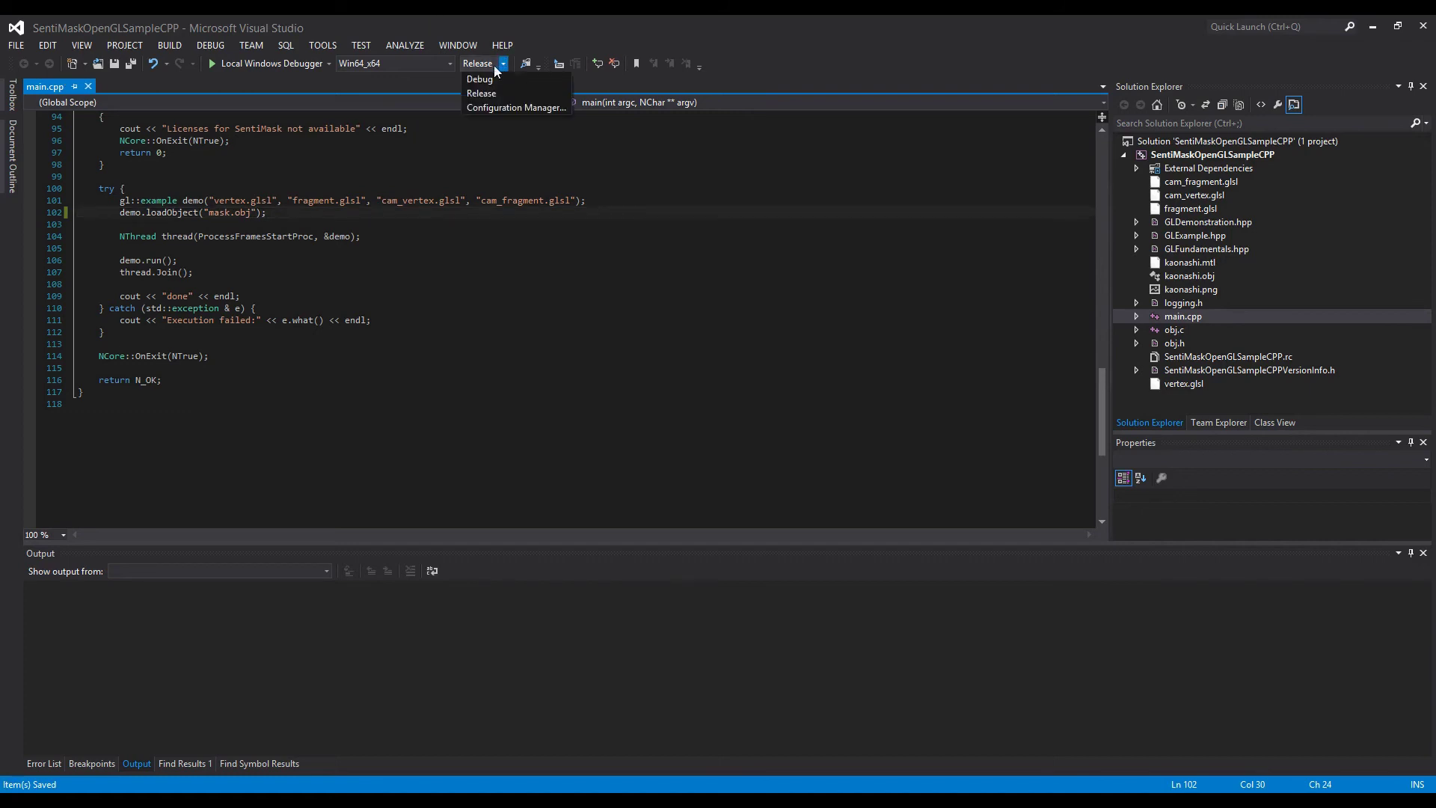
pyautogui.click(485, 94)
pyautogui.click(451, 63)
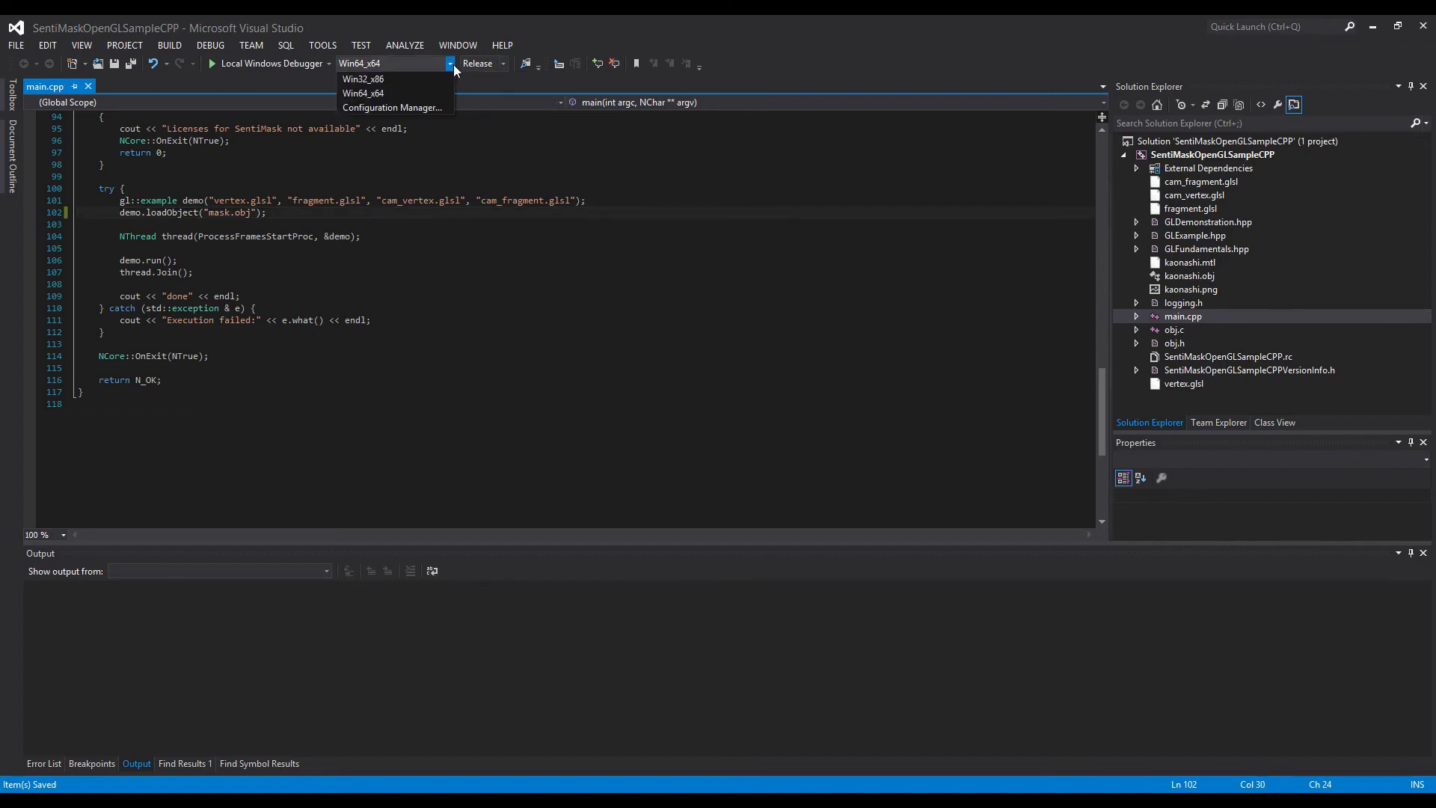
pyautogui.click(421, 92)
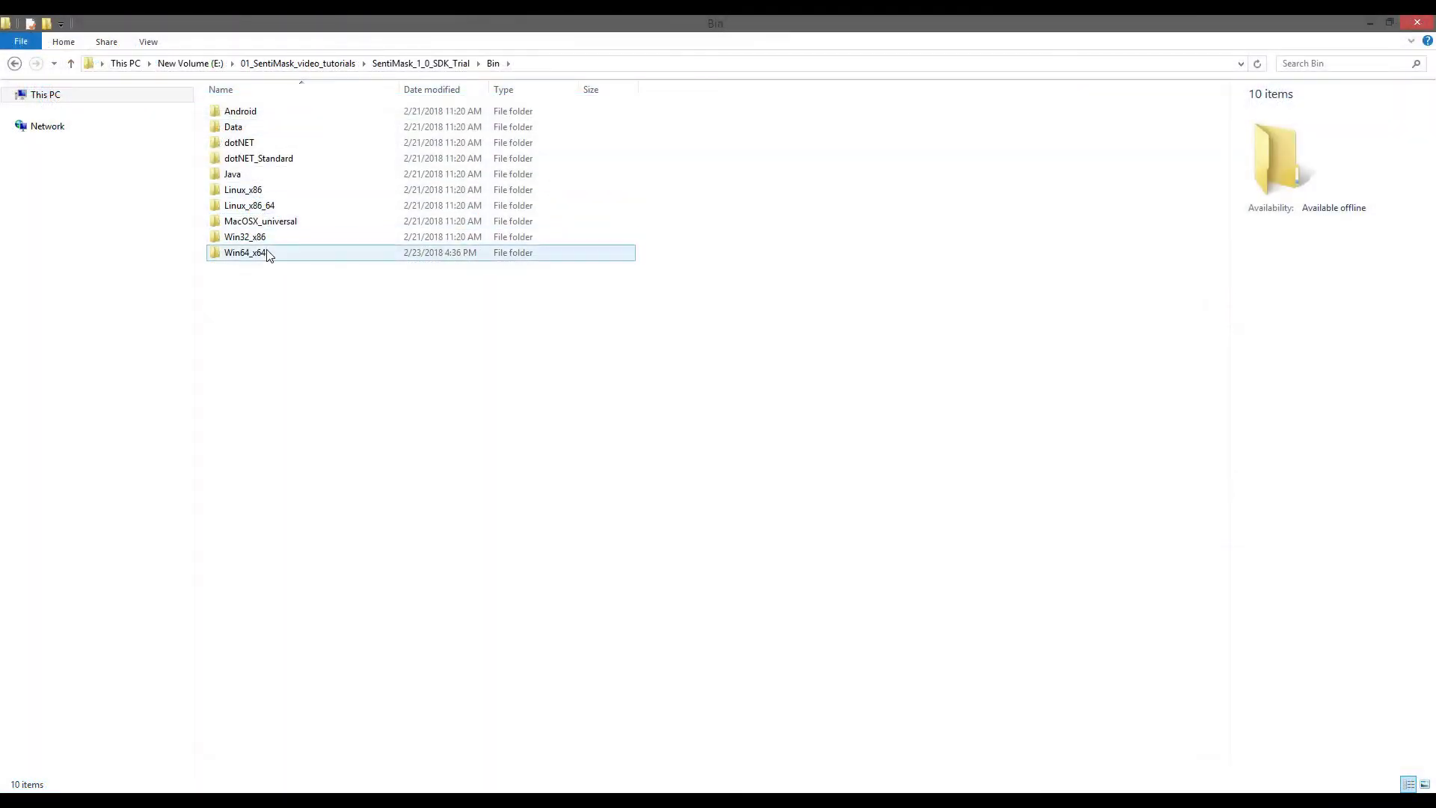
# - Open the Win64_x64 folder and launch SentiMaskOpenGLSampleCPP.exe
pyautogui.doubleClick(265, 253)
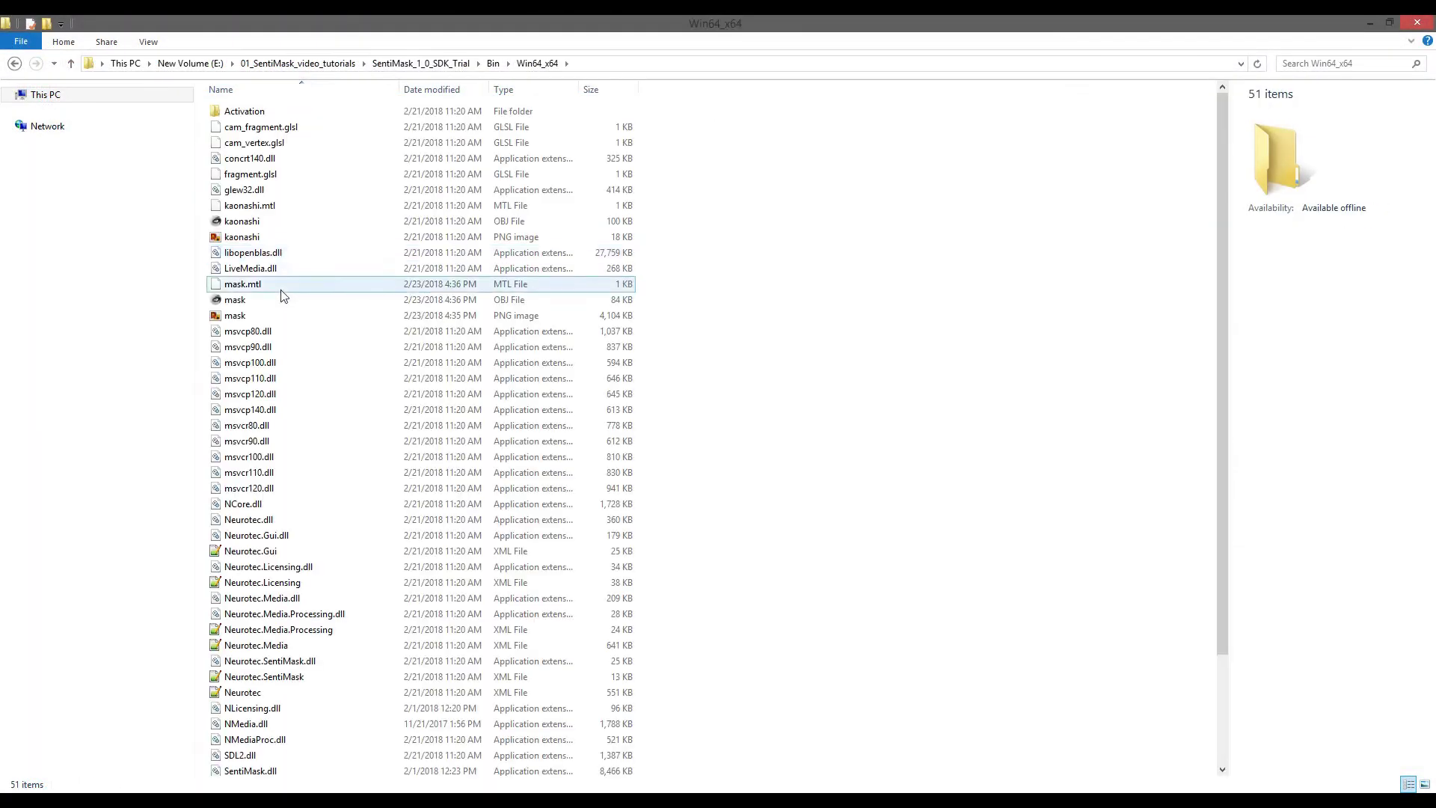
pyautogui.scroll(-3, 317, 456)
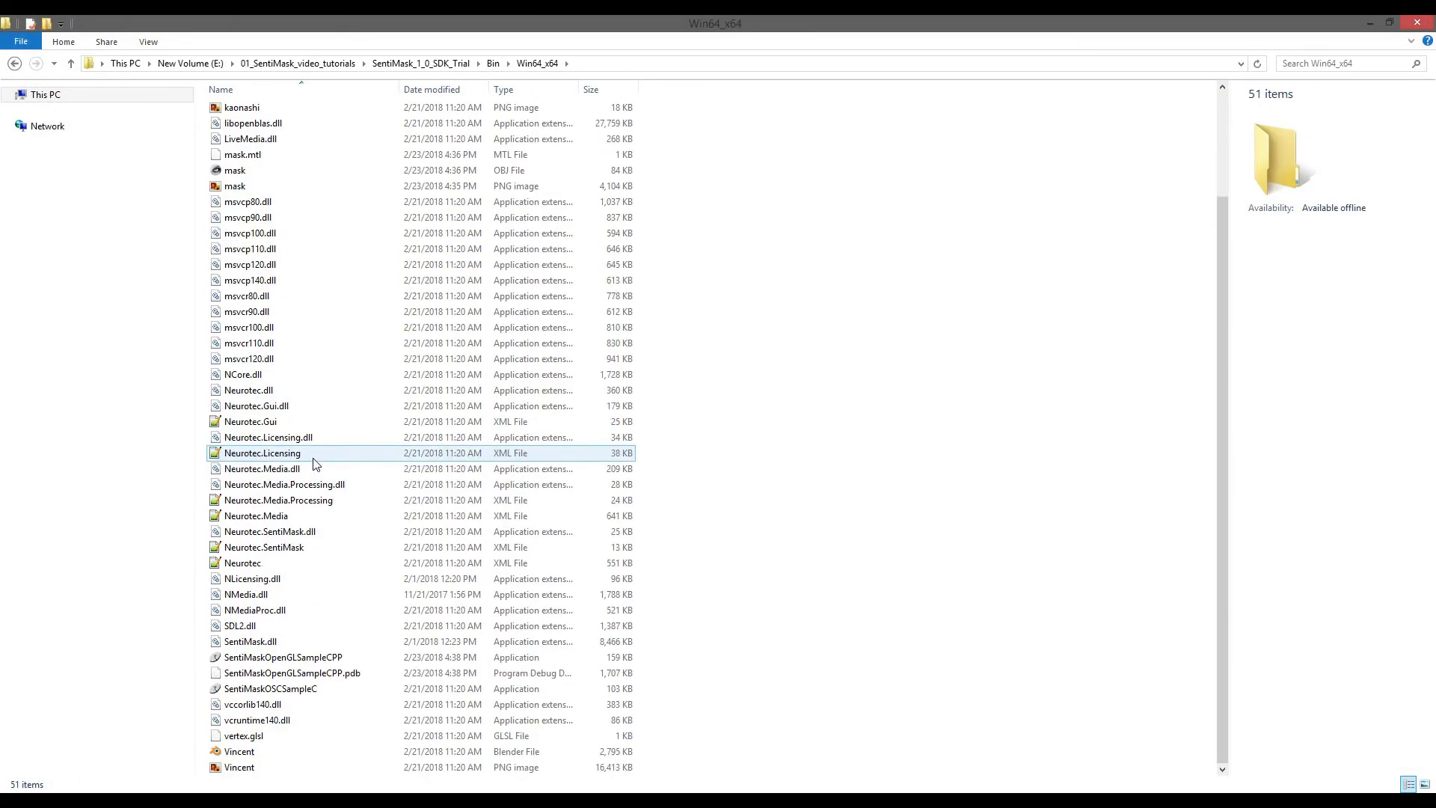
pyautogui.doubleClick(332, 659)
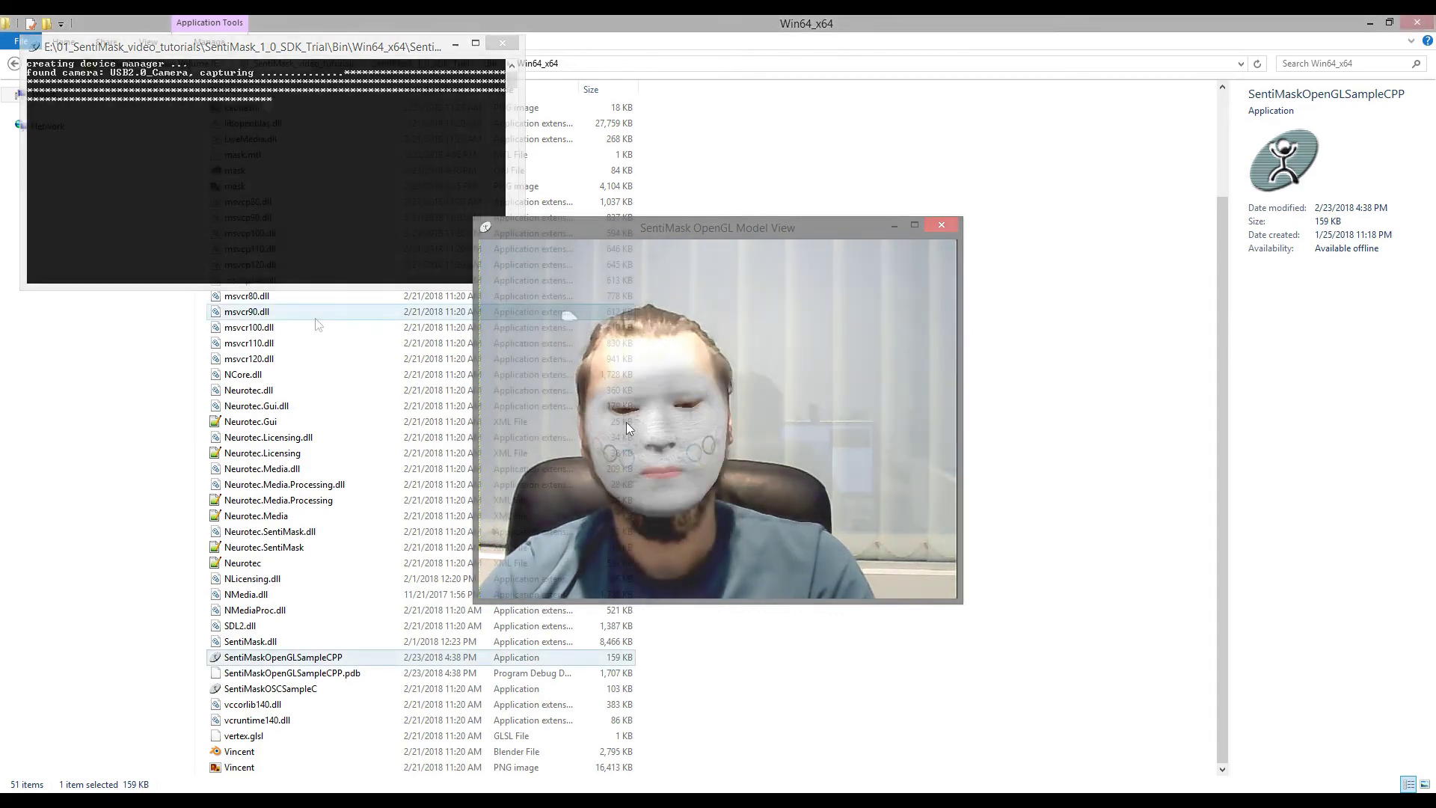
# - Open mask.png in GIMP and lower its layer opacity to about 50
pyautogui.click(235, 187)
pyautogui.rightClick(236, 187)
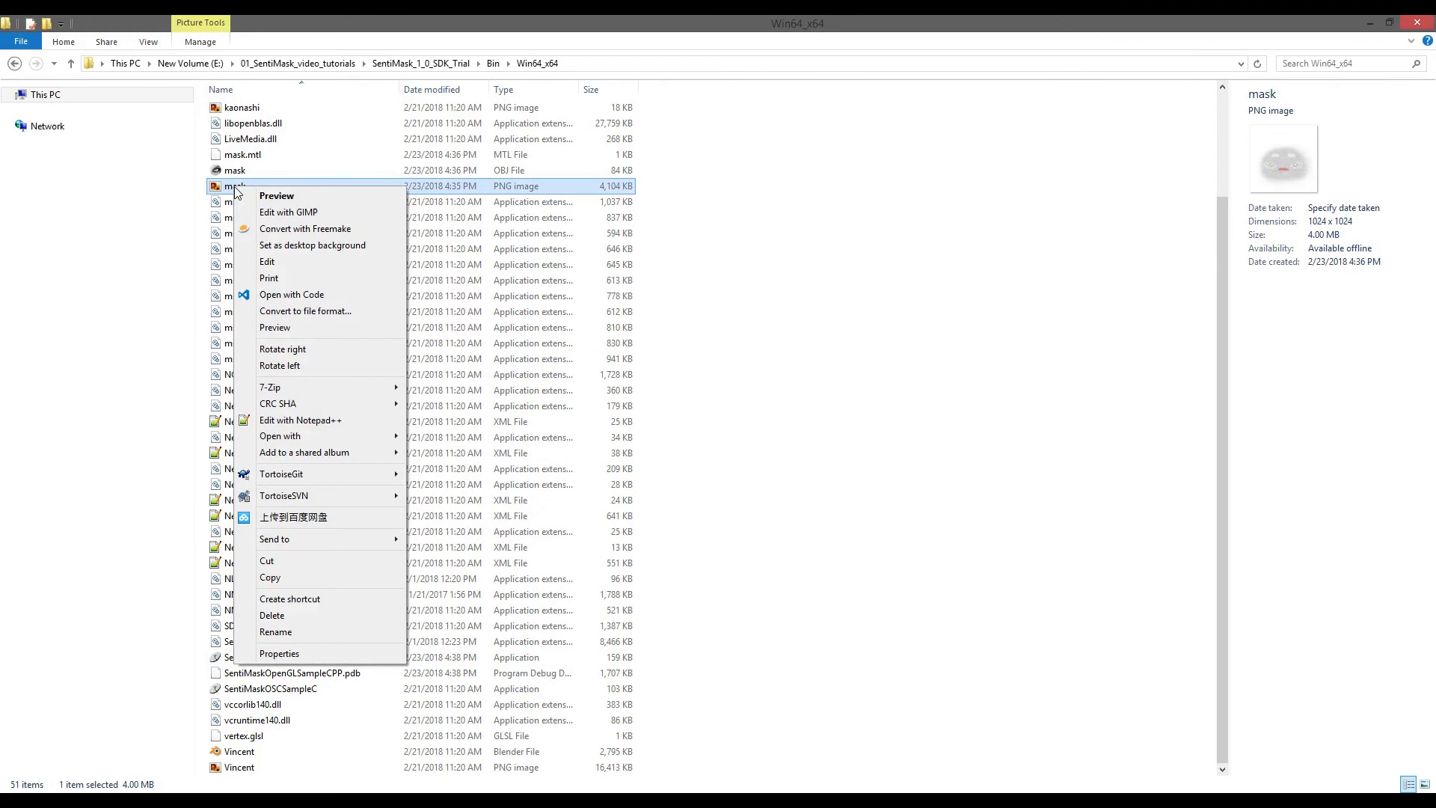
pyautogui.click(281, 213)
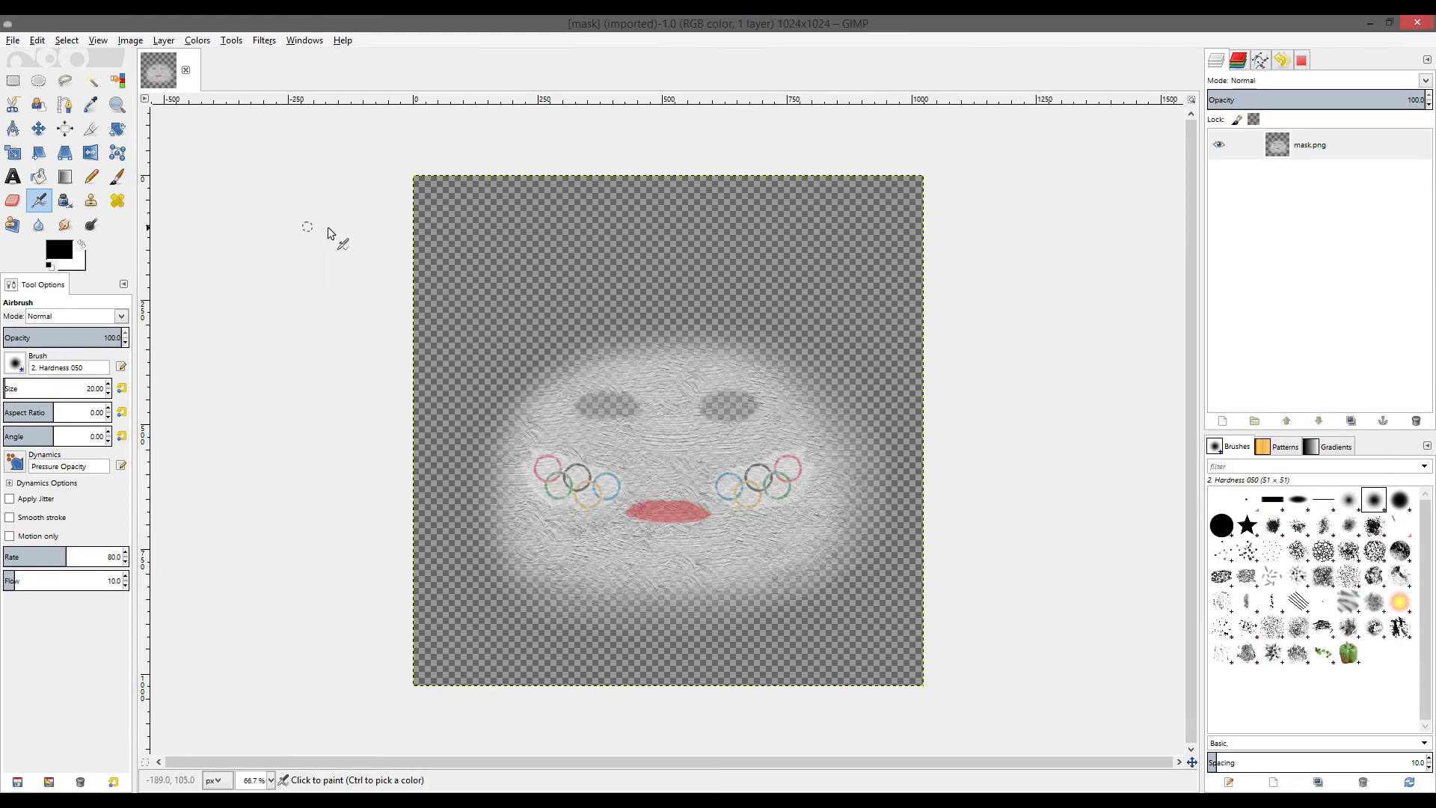
pyautogui.click(1325, 154)
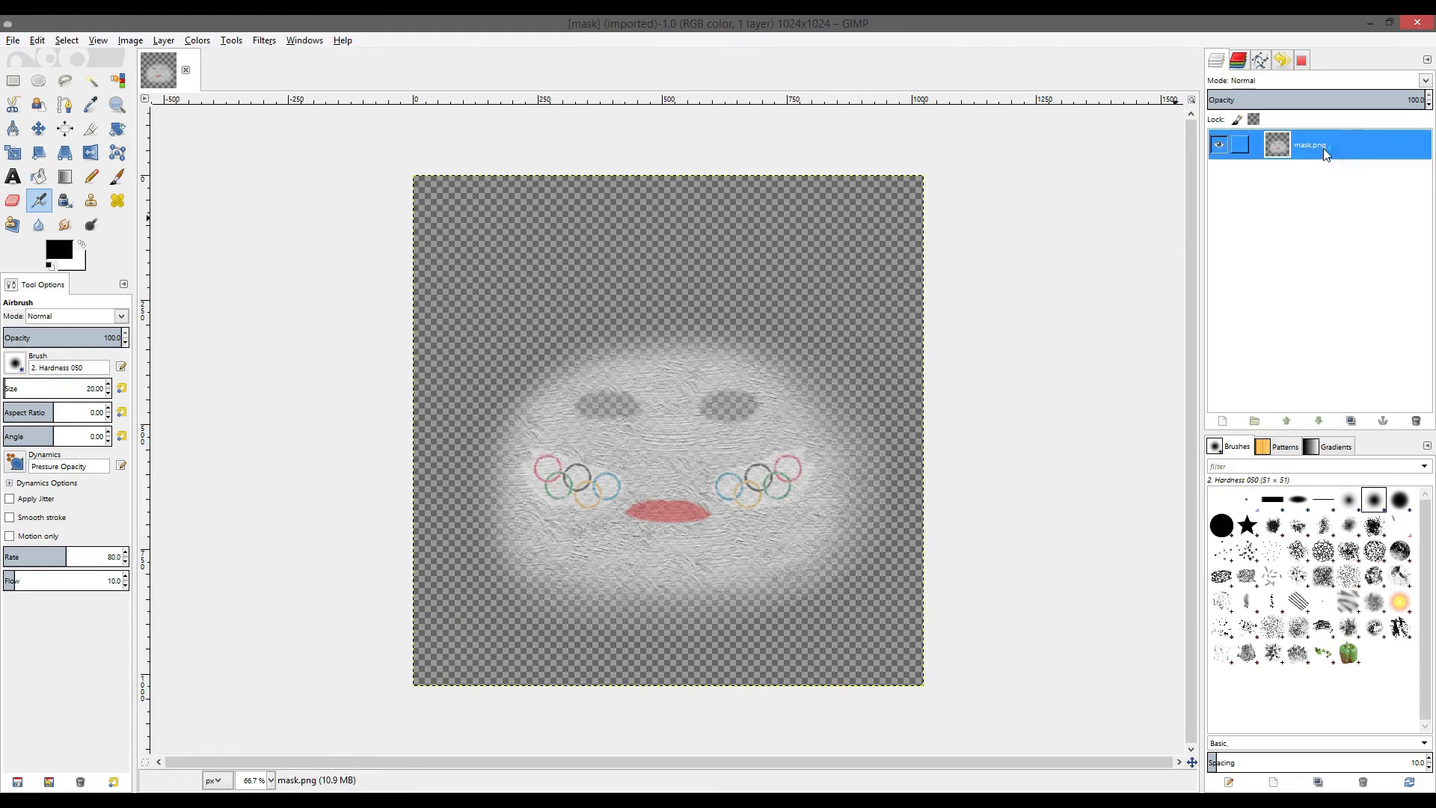
pyautogui.moveTo(1400, 99); pyautogui.dragTo(1362, 104)
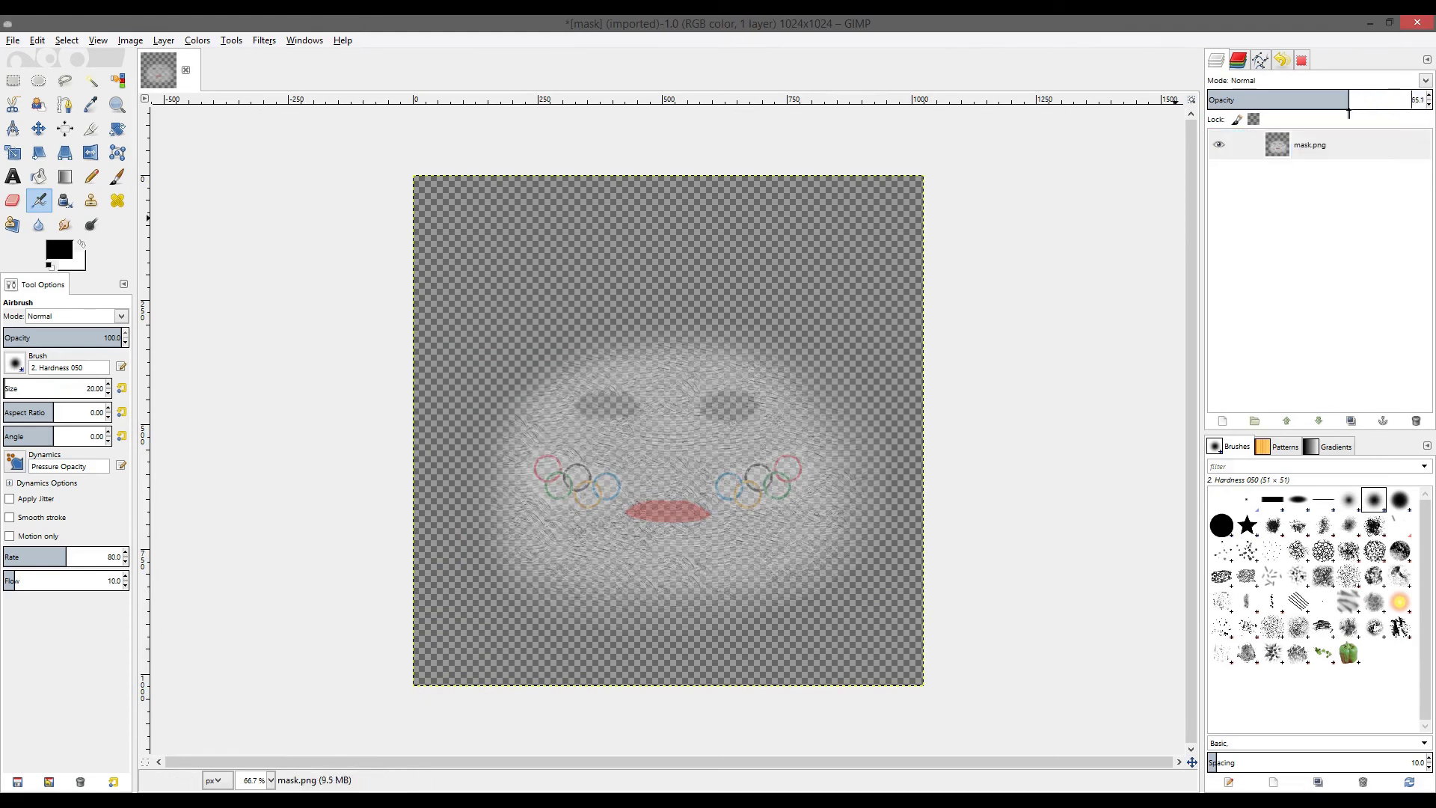
# - Erase the face's left half, including eye and rings, with a soft Eraser brush
pyautogui.click(13, 199)
pyautogui.click(15, 366)
pyautogui.click(112, 406)
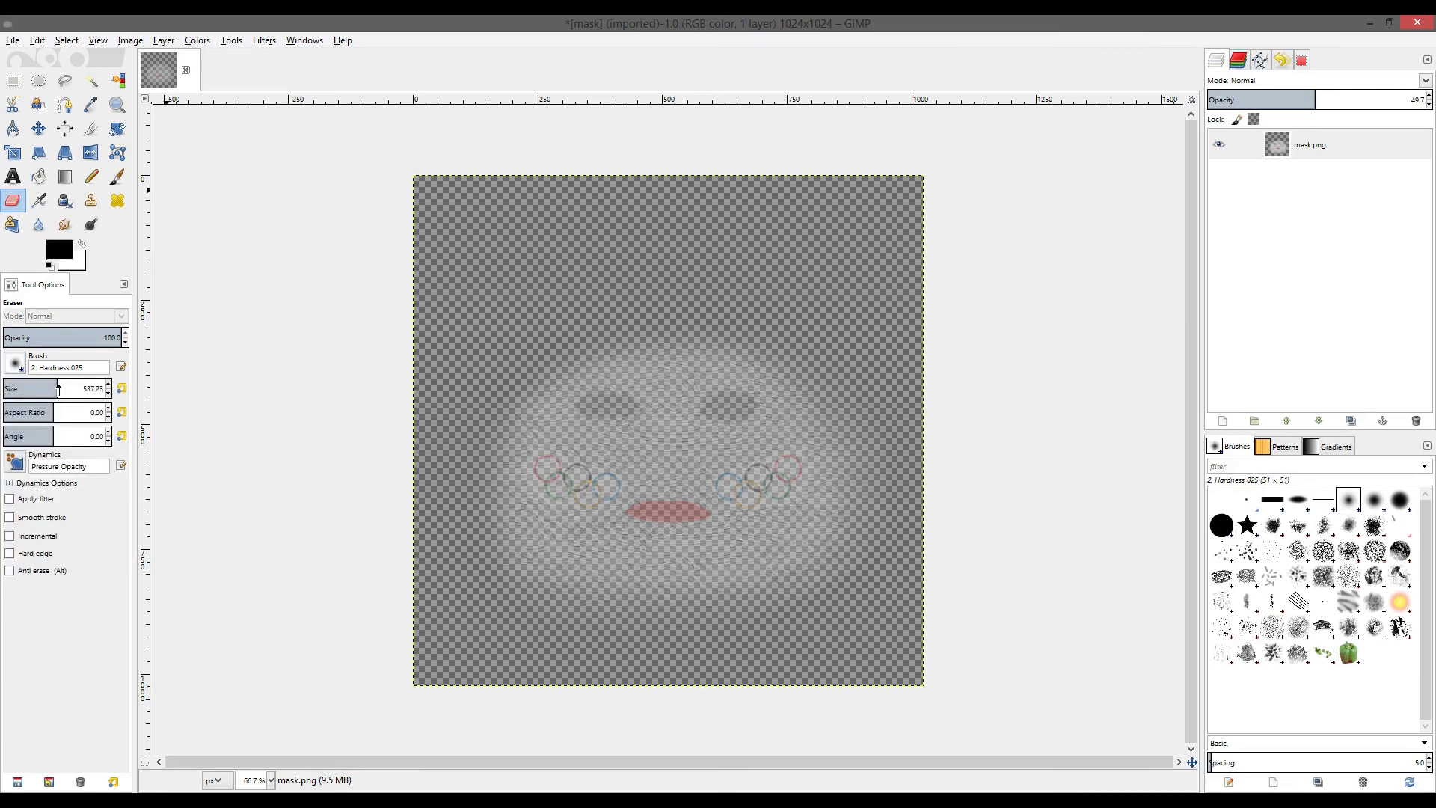
pyautogui.moveTo(59, 387); pyautogui.dragTo(62, 388)
pyautogui.moveTo(523, 375); pyautogui.dragTo(585, 671)
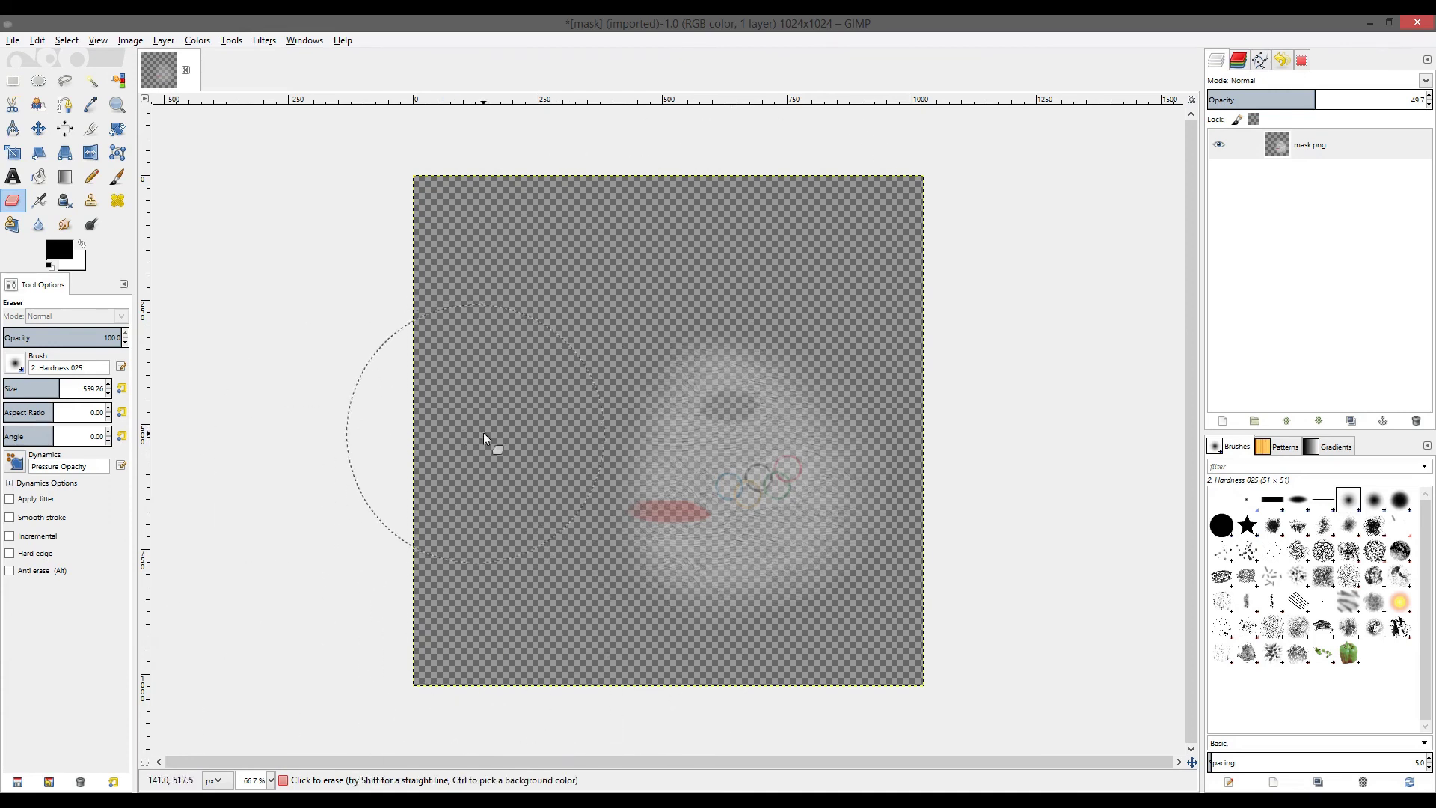
# - View the image at actual size and overwrite mask.png with the edit
pyautogui.press('1')
pyautogui.click(12, 39)
pyautogui.click(70, 258)
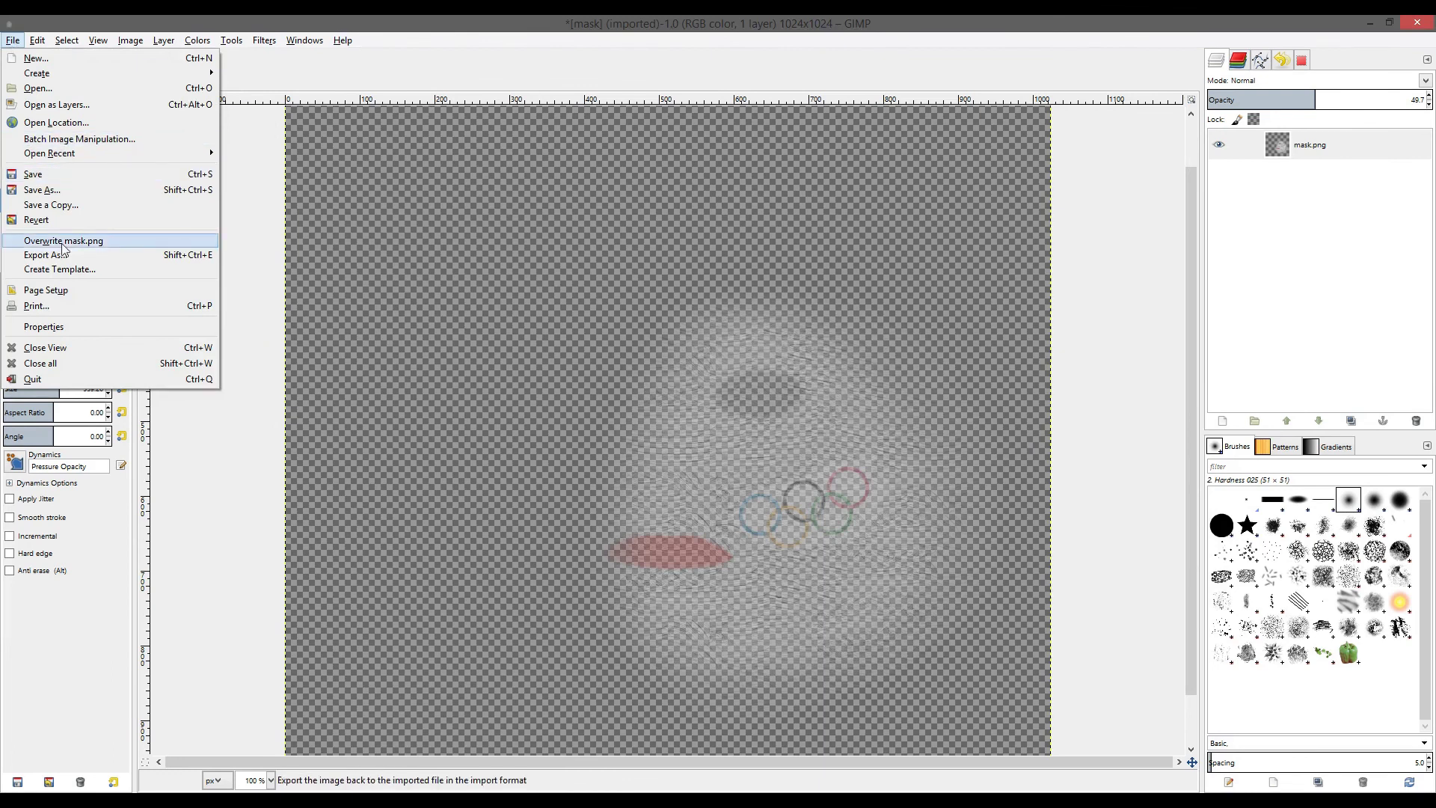
pyautogui.click(63, 240)
# - Quit GIMP without saving the project
pyautogui.click(1418, 26)
pyautogui.click(304, 370)
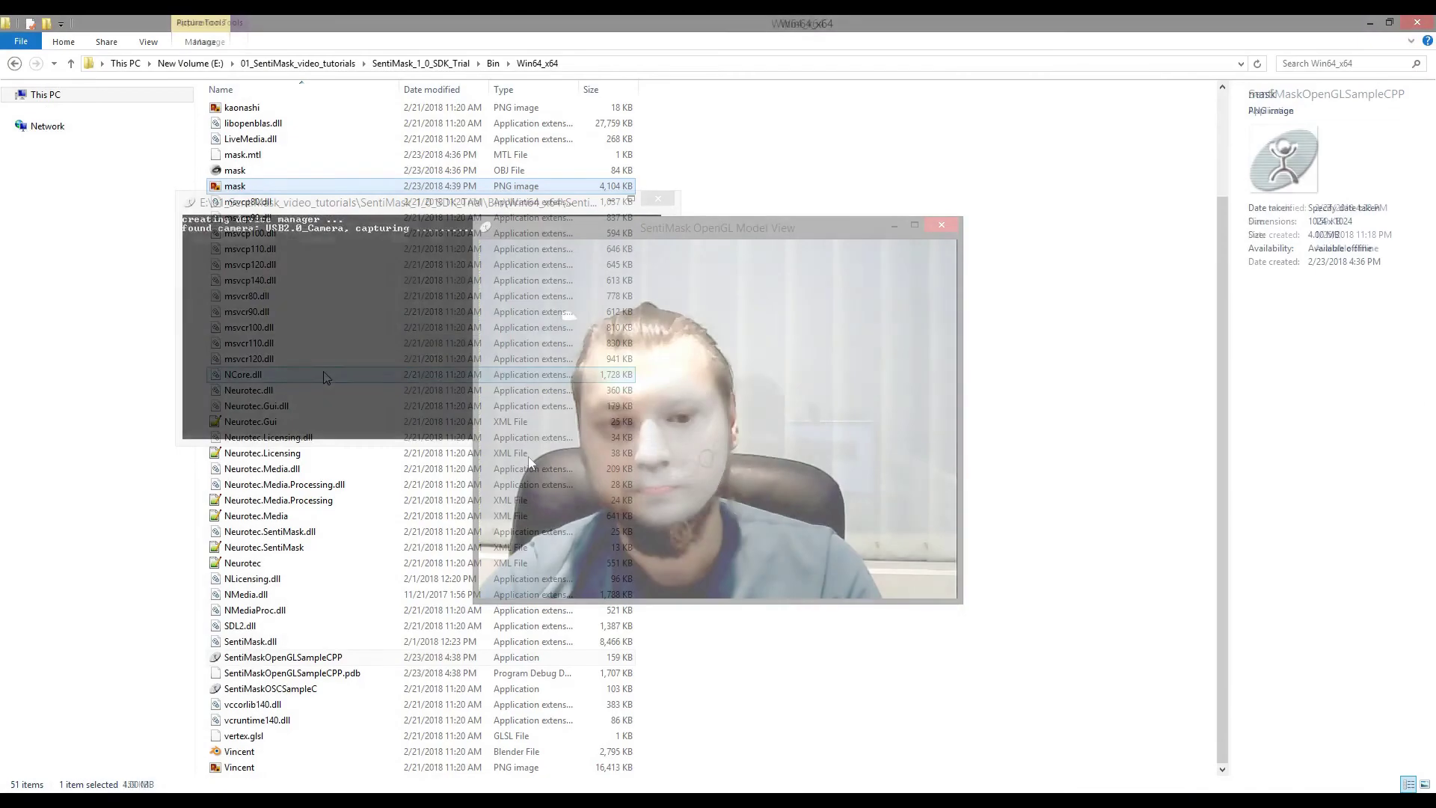